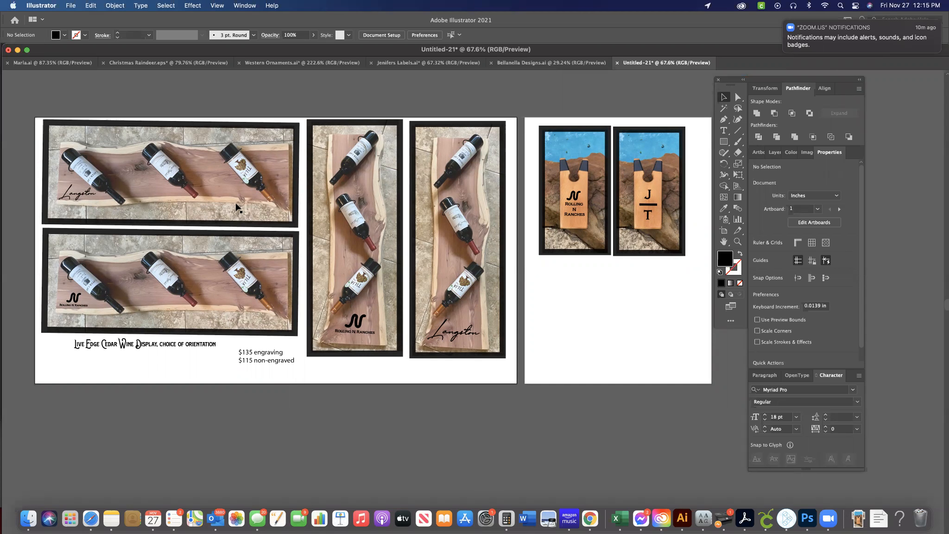
Move the Rolling N Ranches logo slightly lower on the vertical wine display mock-up and deselect it.
left_click(364, 330)
left_click_drag(364, 330, 213, 364)
left_click_drag(355, 329, 356, 327)
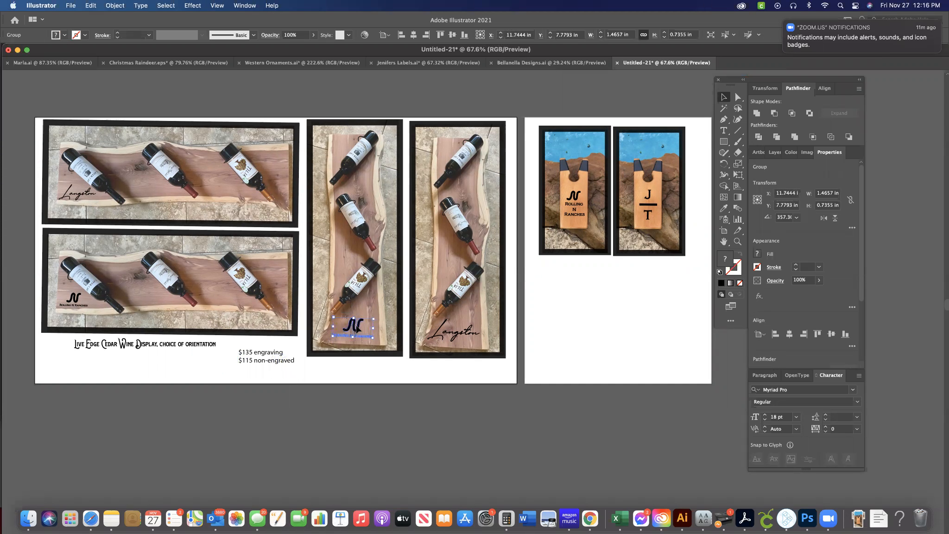
left_click(362, 376)
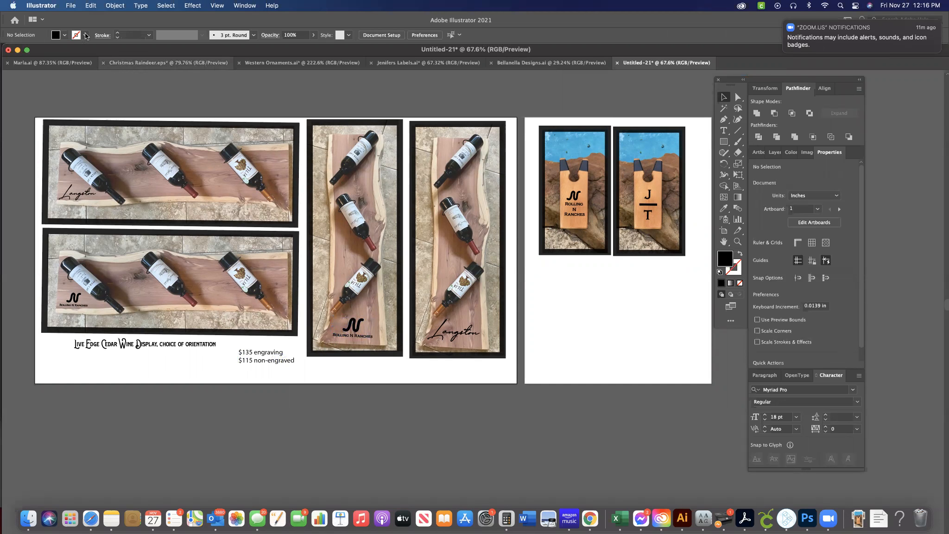
Create a new document from the recent 10 x 10 in Art & Illustration preset.
left_click(70, 5)
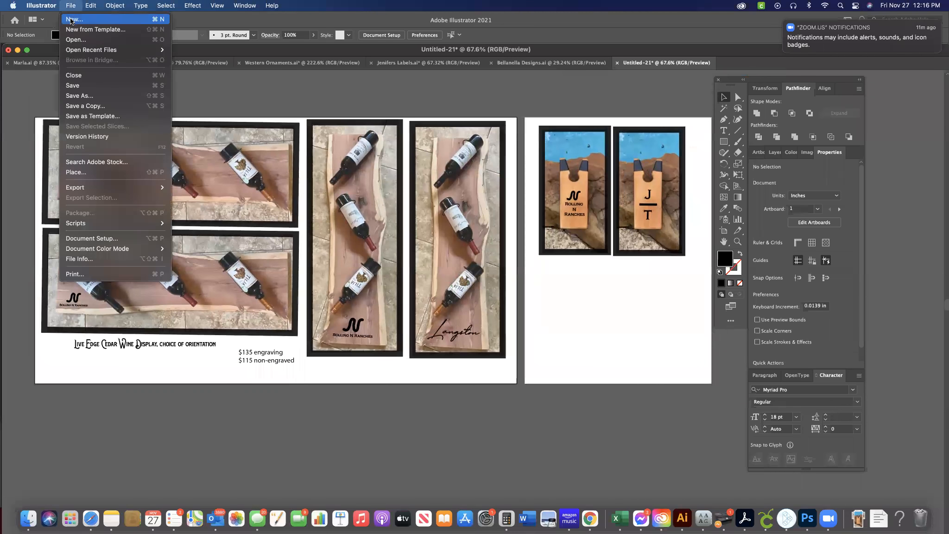
left_click(71, 19)
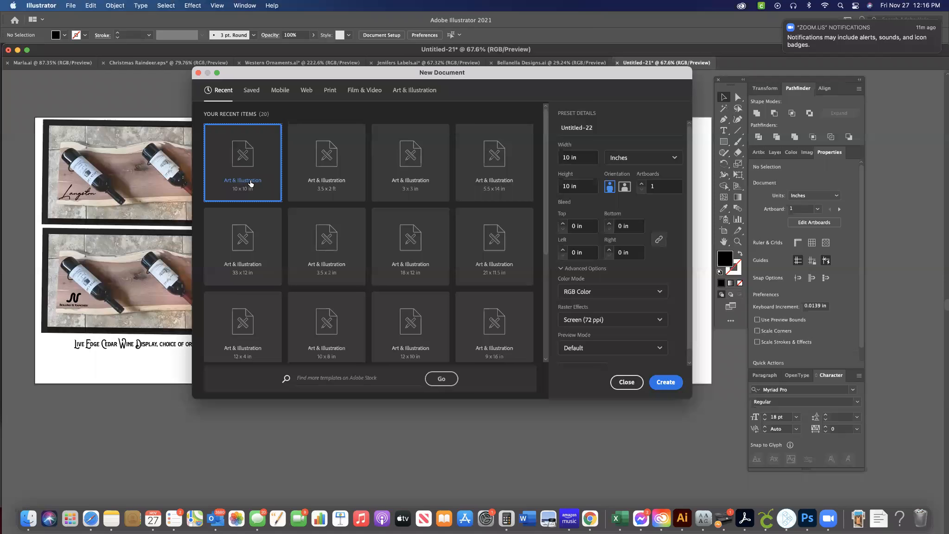
double_click(250, 183)
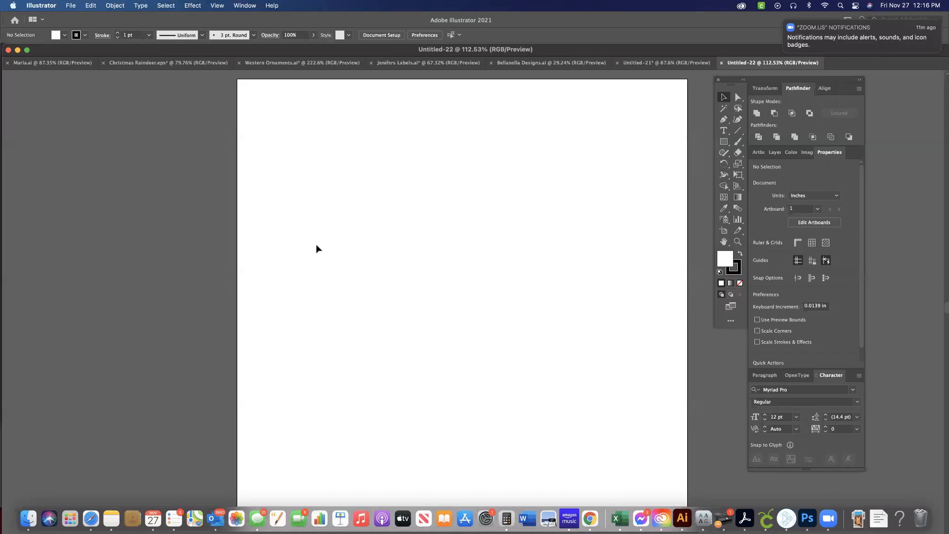
Place the photo IMG_1693 2.JPG from the Downloads folder near the artboard's upper-left corner.
left_click(73, 5)
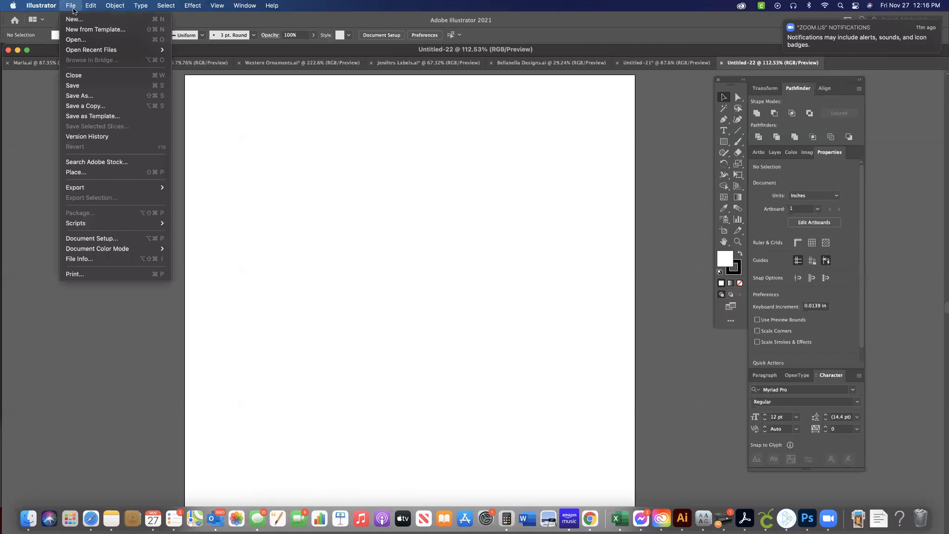
left_click(80, 172)
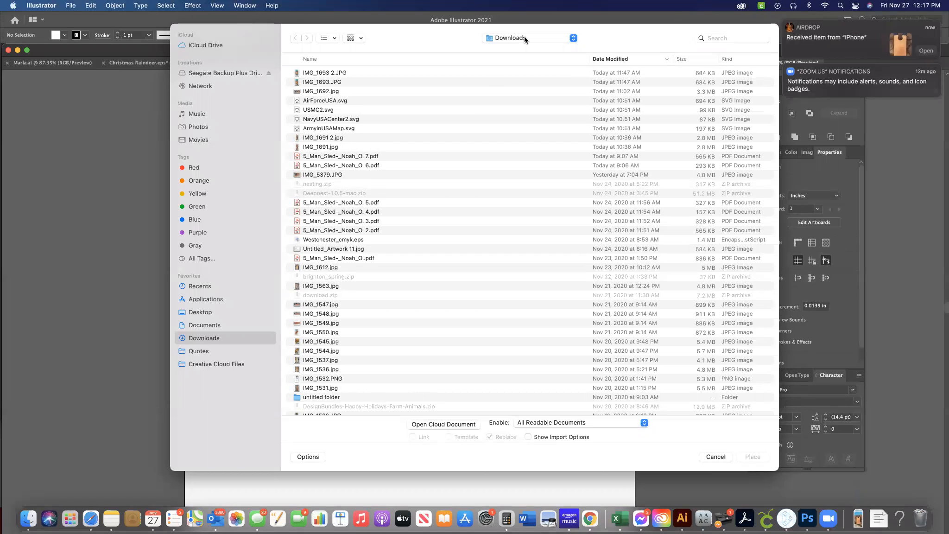
left_click(315, 73)
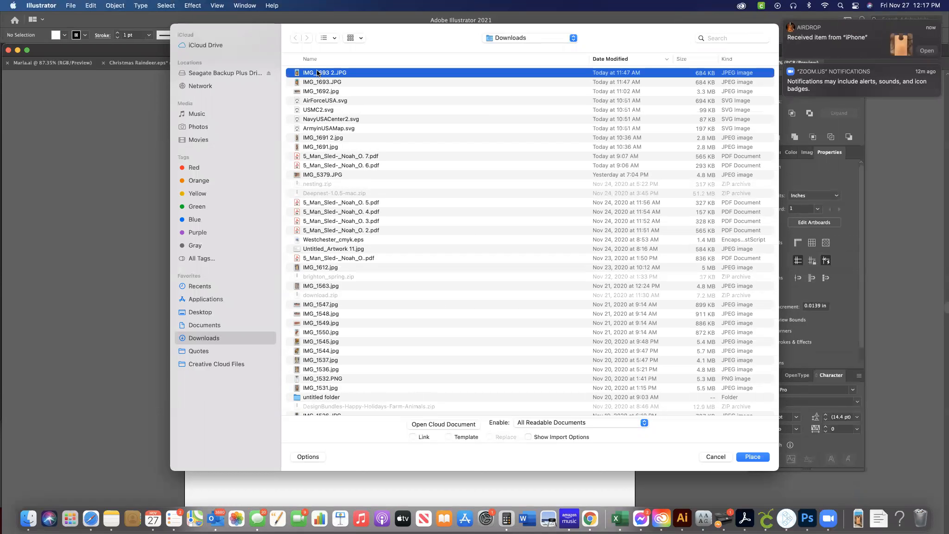
double_click(340, 73)
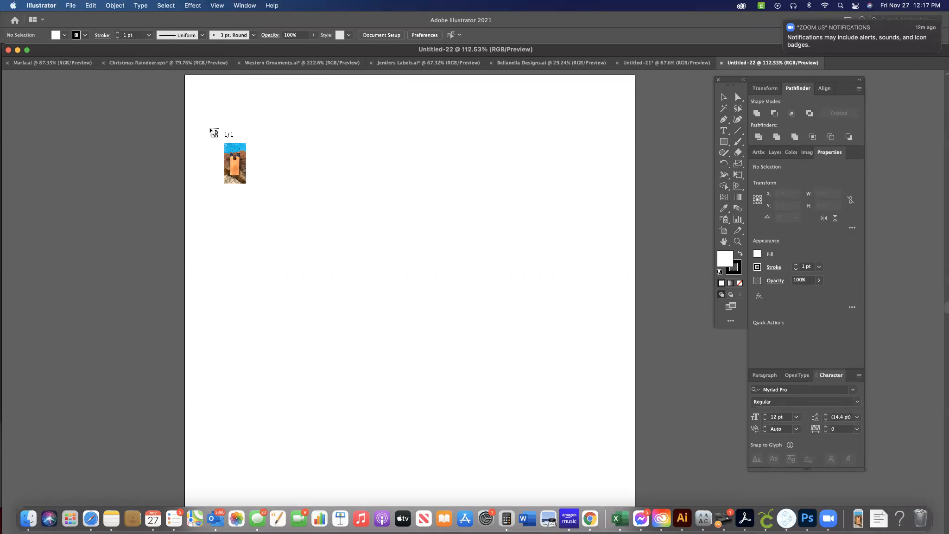
left_click(211, 129)
Scale the placed photo down to about 4.49 x 8.48 in and position it on the left side of the artboard.
scroll(209, 126, "down", 3)
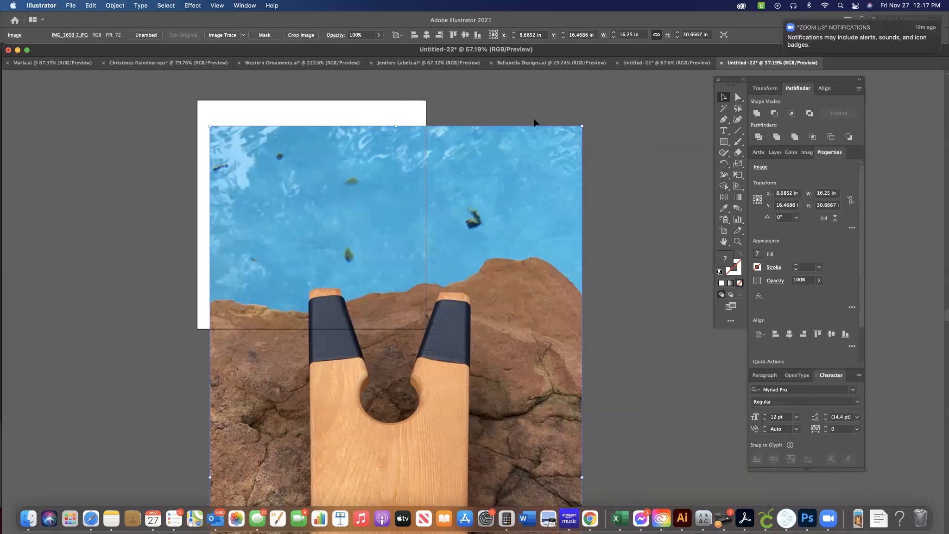
left_click_drag(582, 126, 379, 326)
left_click_drag(356, 457, 364, 162)
left_click_drag(430, 134, 320, 284)
left_click_drag(280, 402, 275, 178)
scroll(276, 178, "up", 5)
scroll(276, 178, "down", 2)
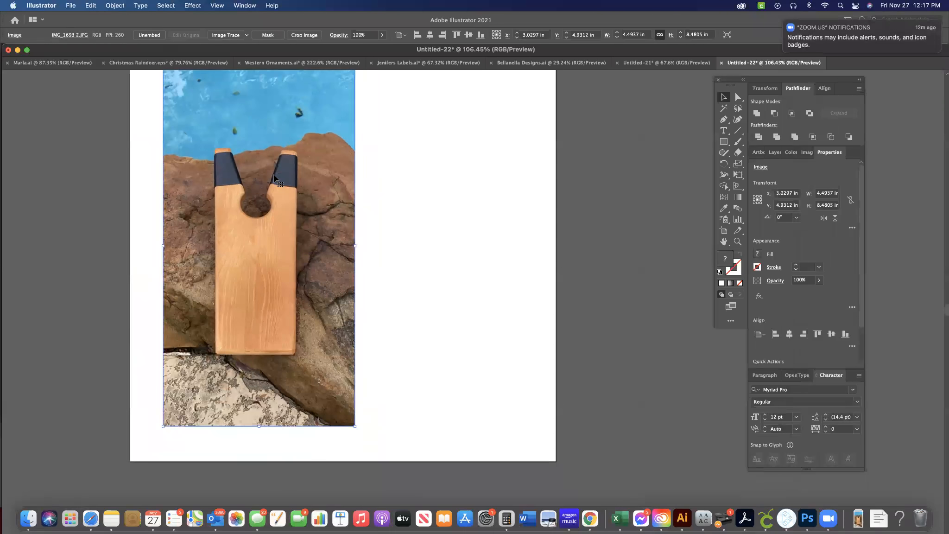
scroll(276, 177, "up", 3)
scroll(275, 178, "left", 2)
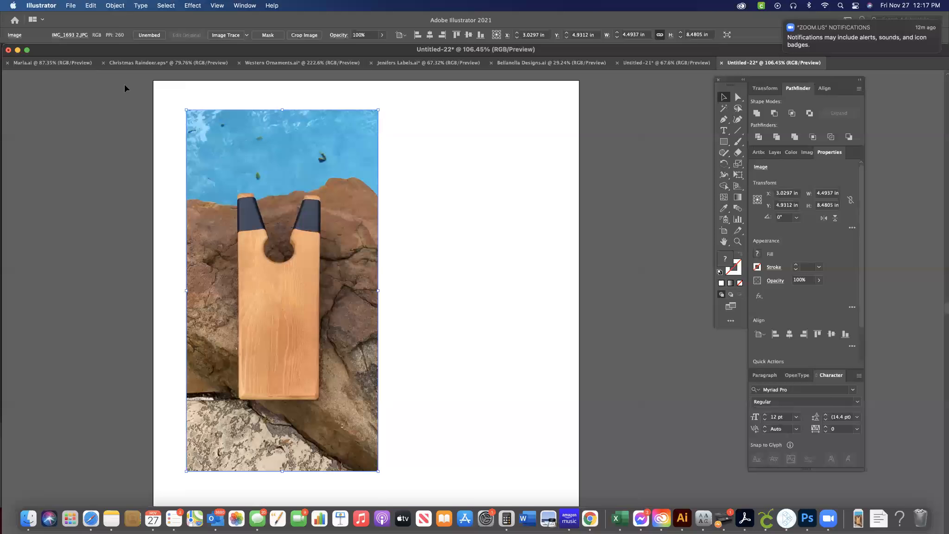
Crop the photo to about 3.35 x 6.51 in around the wooden board, then deselect it.
left_click(92, 6)
mouse_move(114, 4)
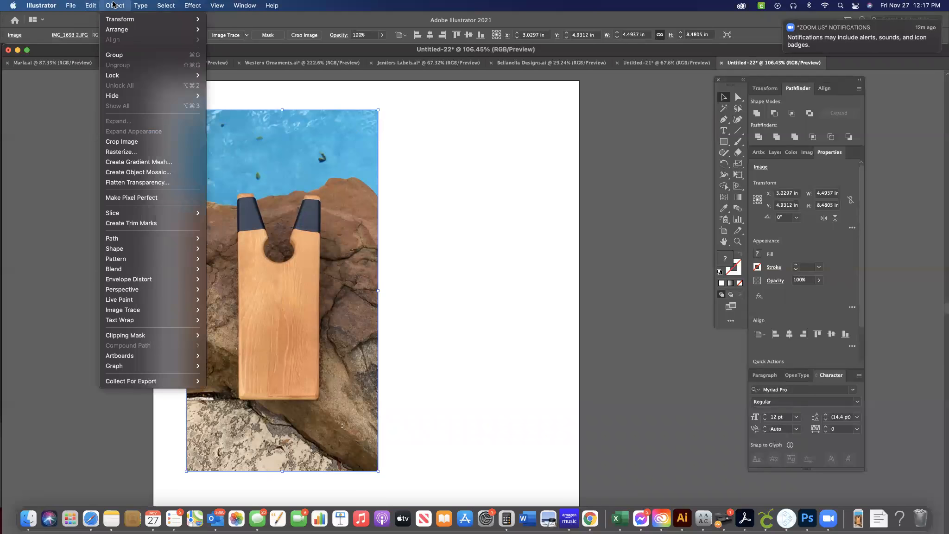
left_click(123, 141)
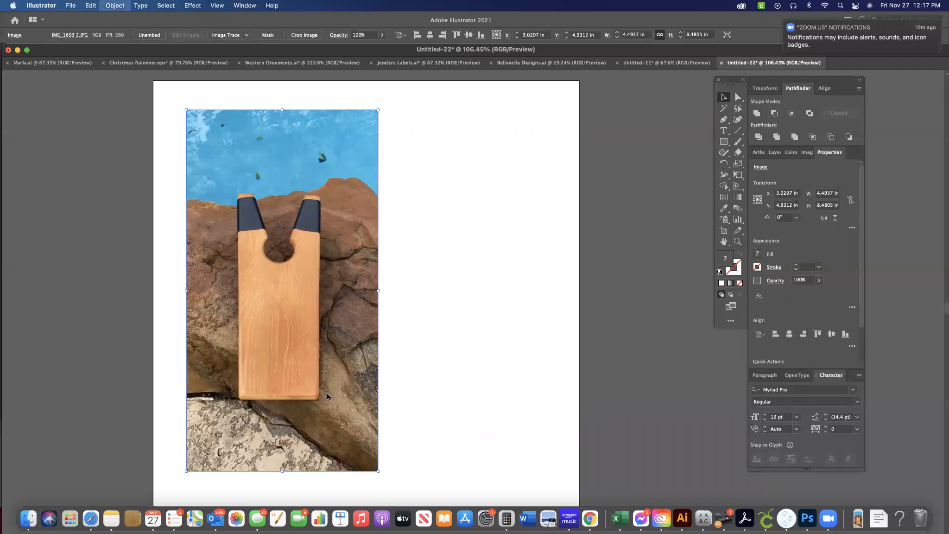
left_click_drag(378, 423, 350, 420)
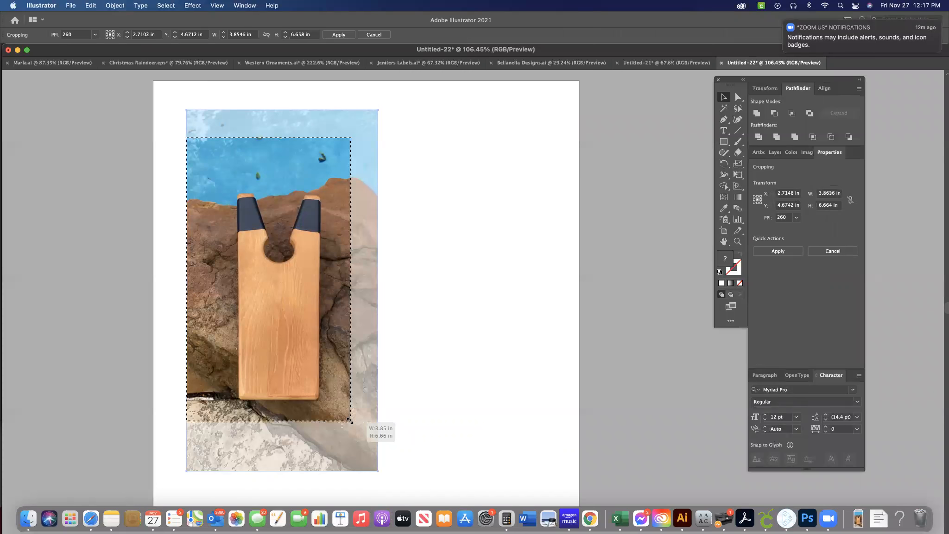
left_click_drag(187, 138, 208, 144)
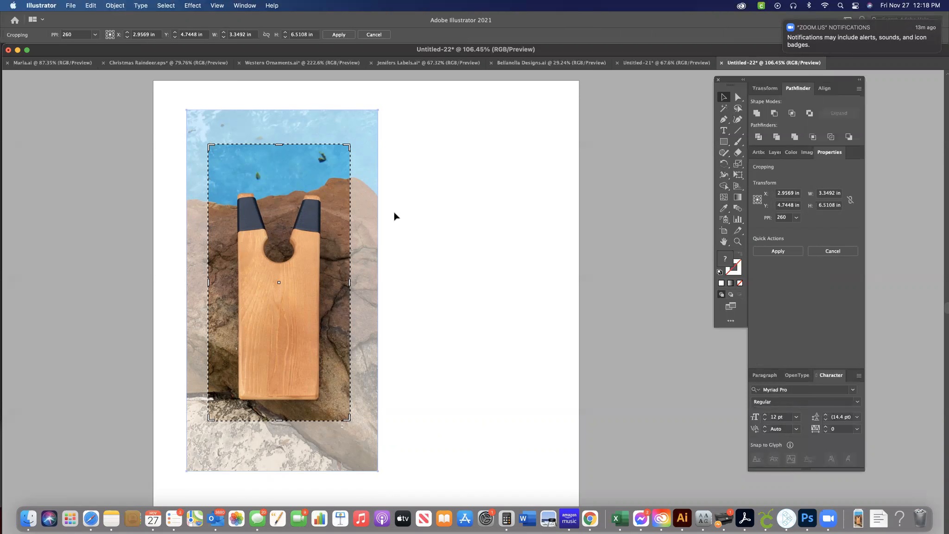
key("Return")
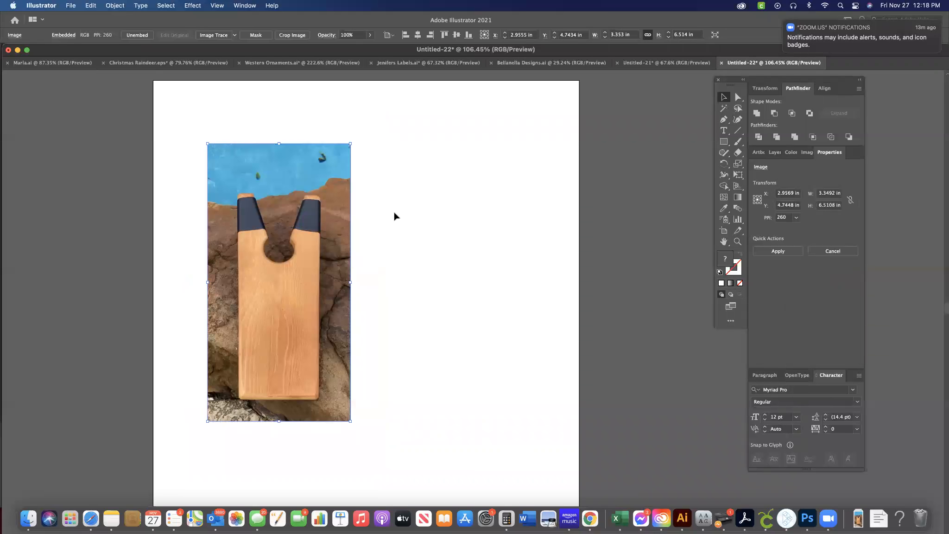
scroll(393, 216, "down", 2)
scroll(394, 216, "left", 1)
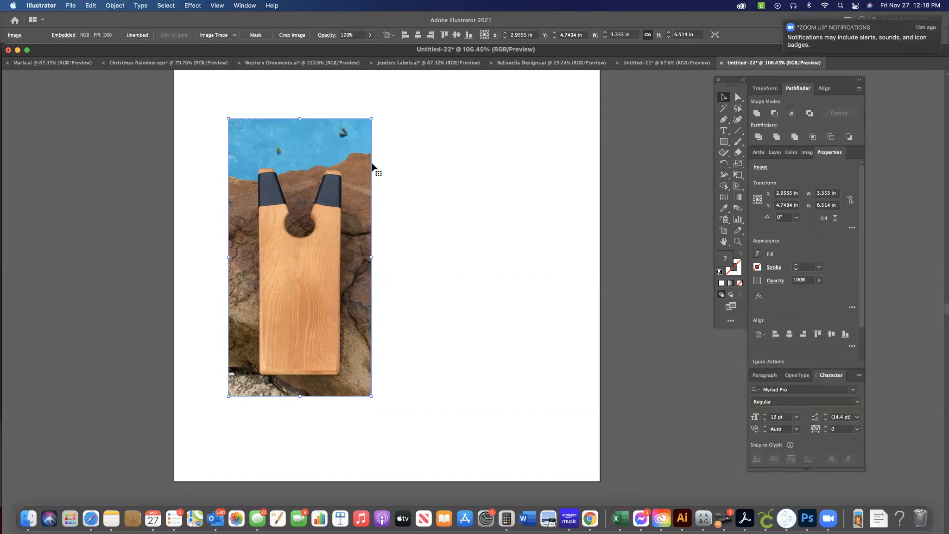
left_click(419, 196)
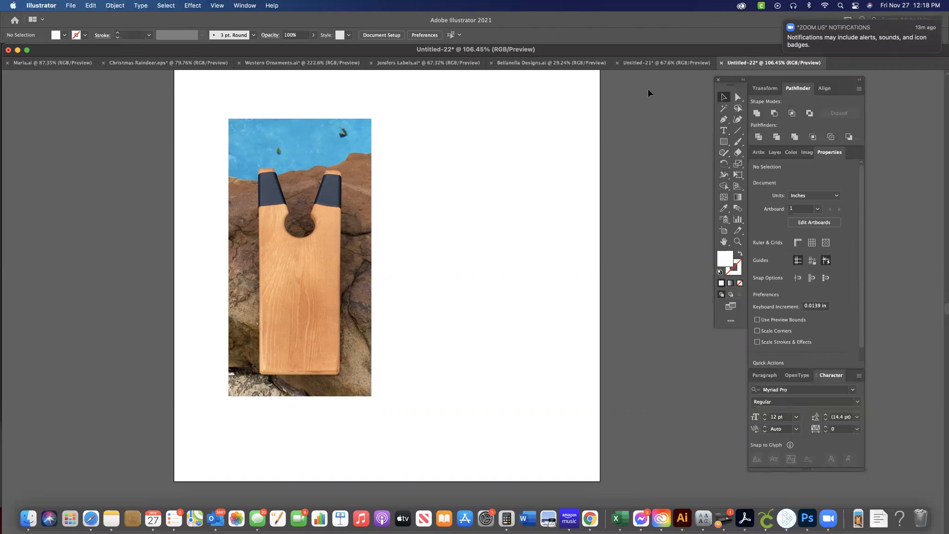
left_click(725, 132)
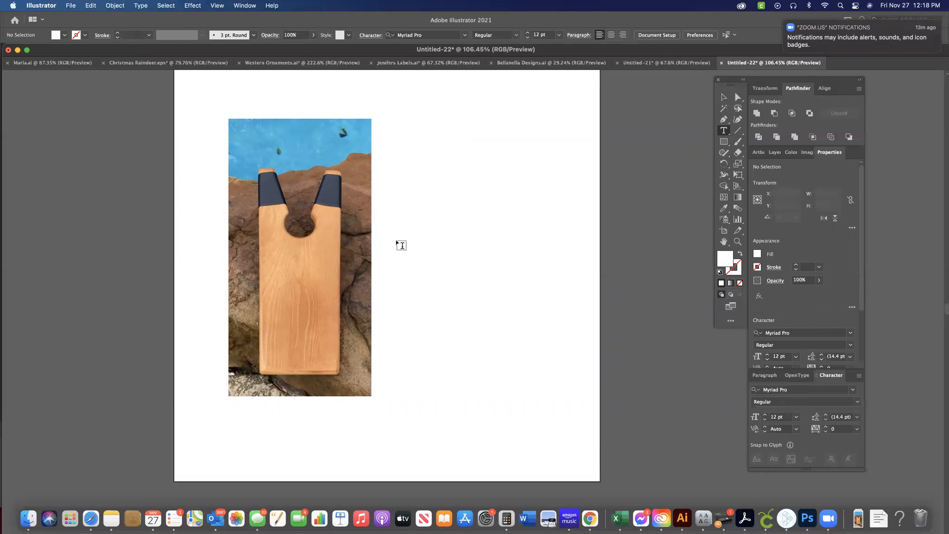
left_click(723, 97)
left_click(71, 5)
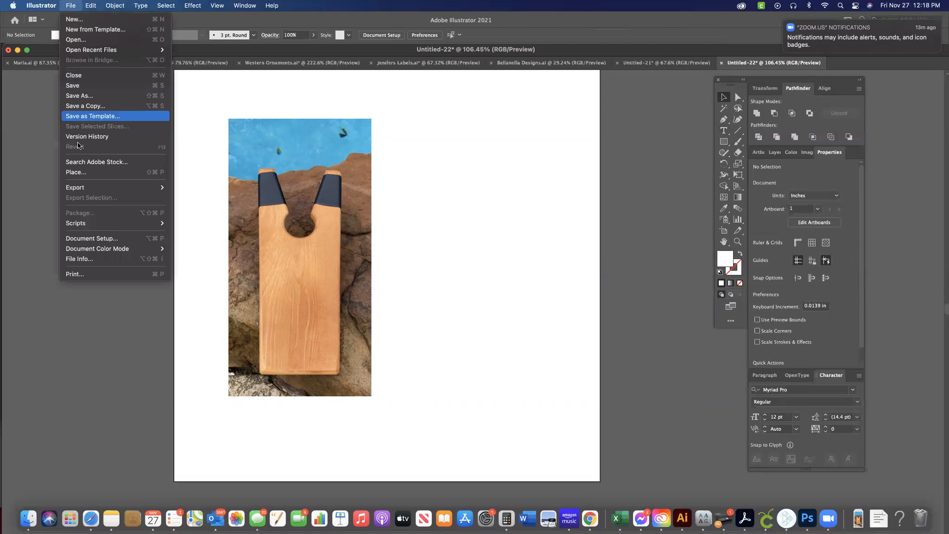
left_click(80, 169)
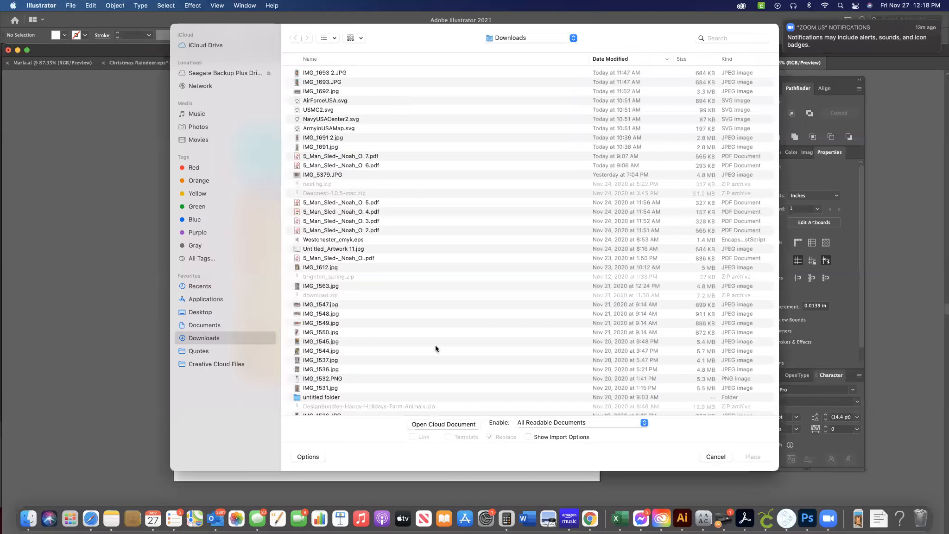
left_click(716, 456)
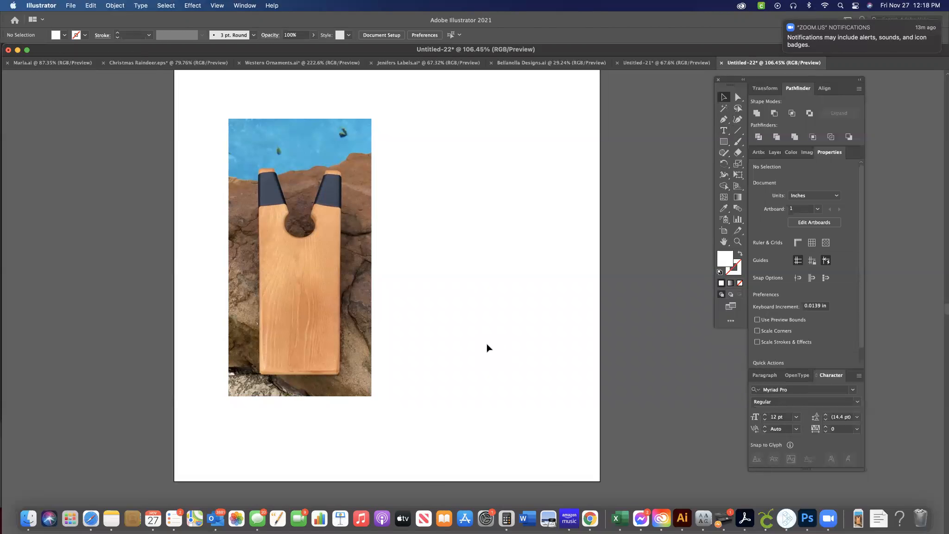
Switch to Finder, check the Downloads folder ordered by date added, and return to Illustrator.
left_click(28, 518)
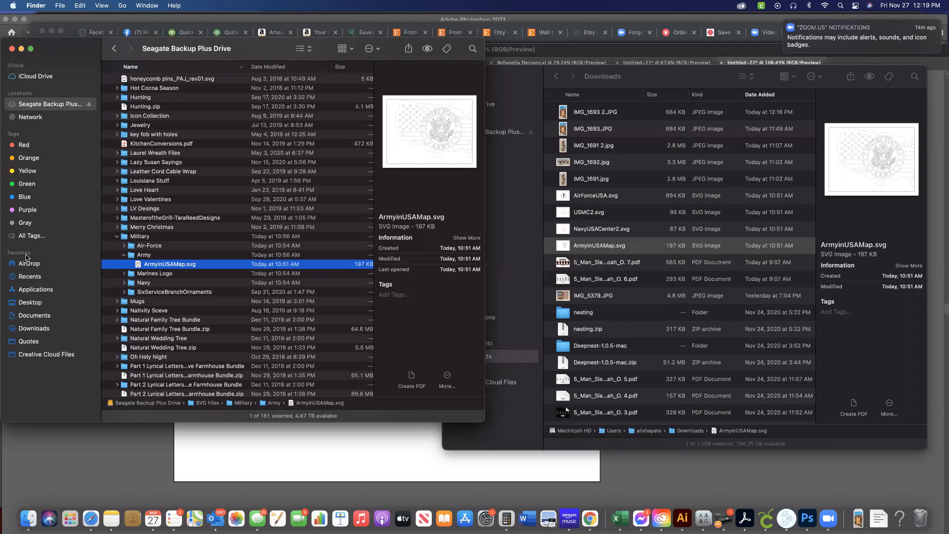
left_click(32, 329)
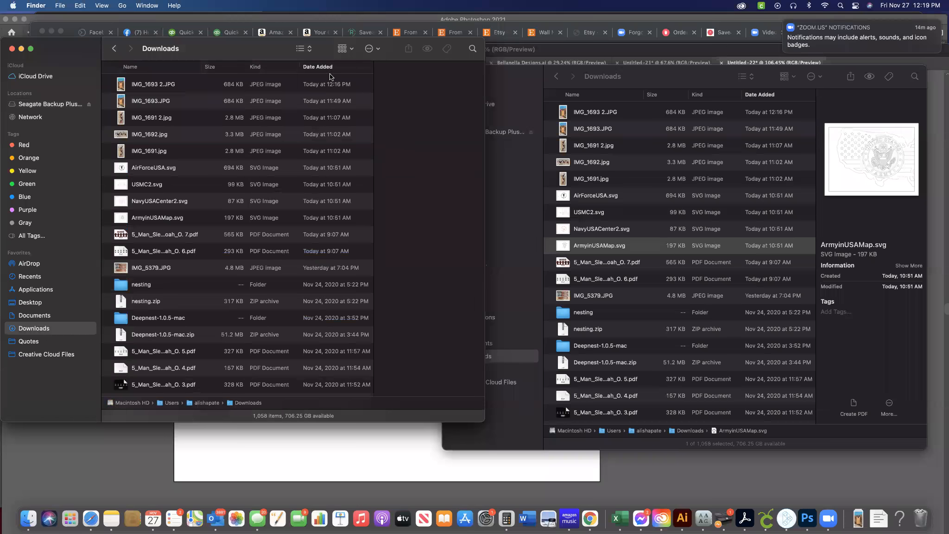
left_click(327, 68)
left_click(326, 68)
left_click(283, 458)
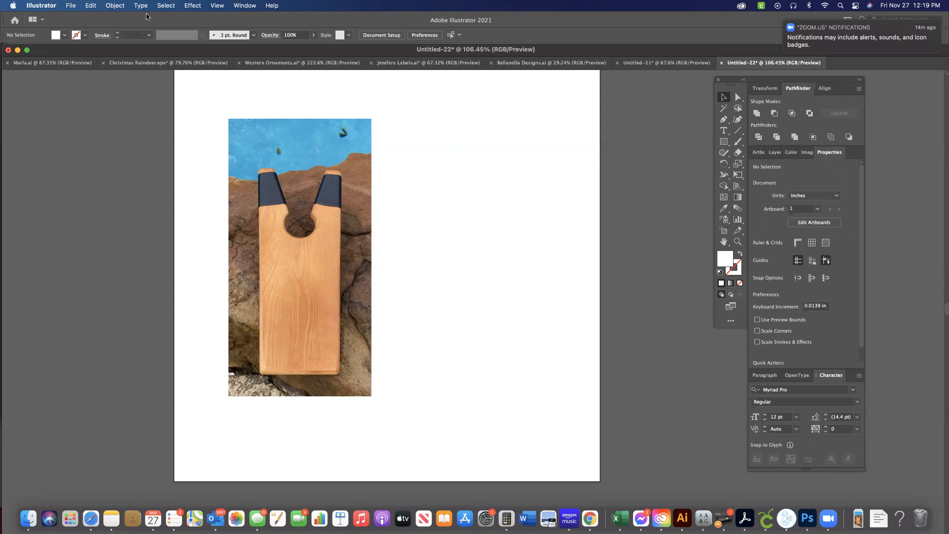
Place Langston General Boards.svg from the client's folder inside Quotes beside the photo.
left_click(71, 6)
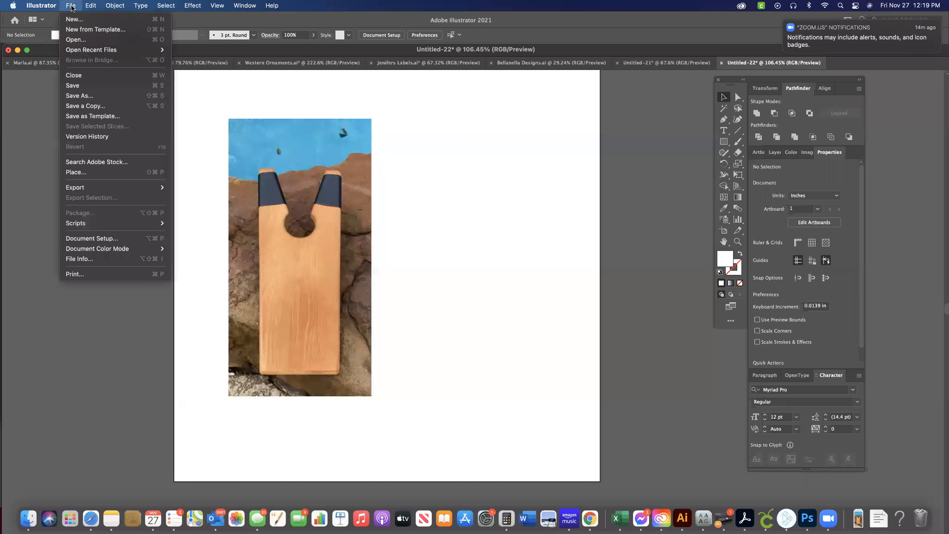
left_click(87, 174)
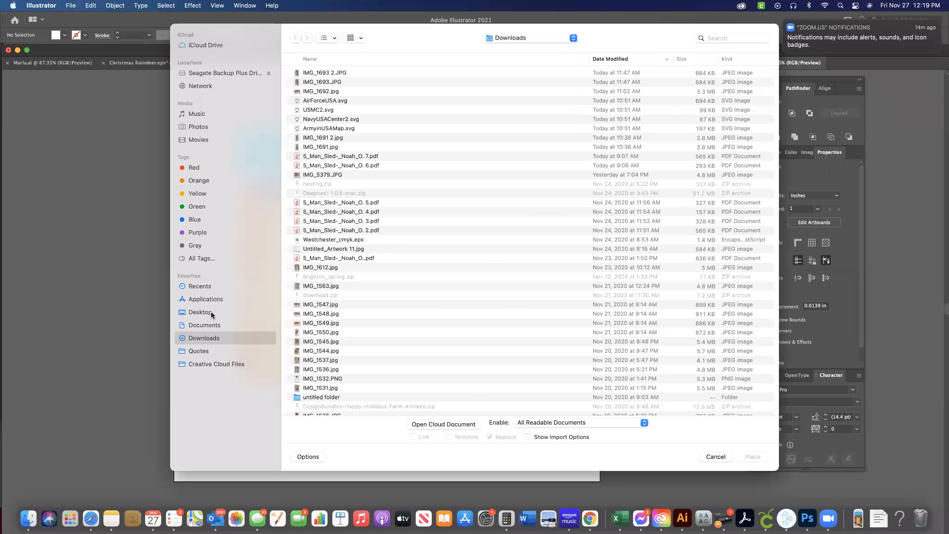
left_click(206, 352)
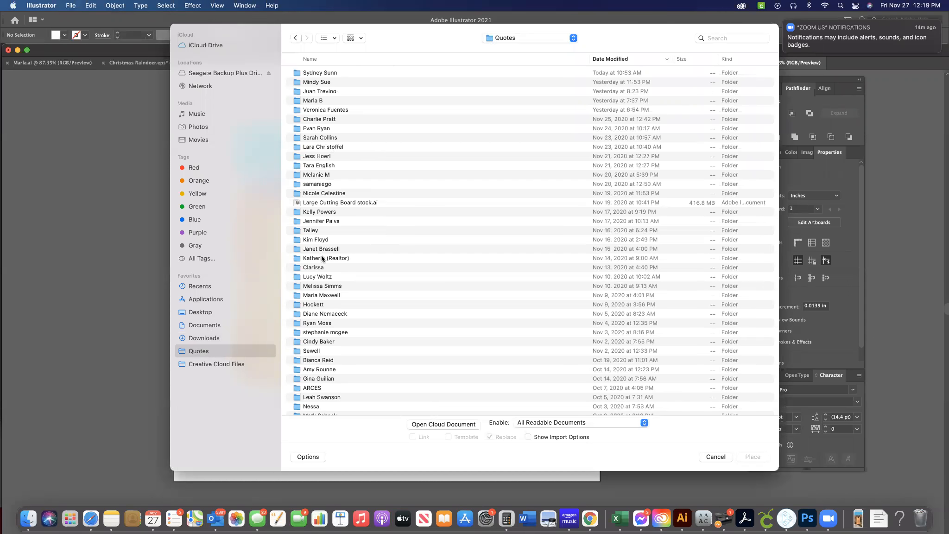
left_click(324, 59)
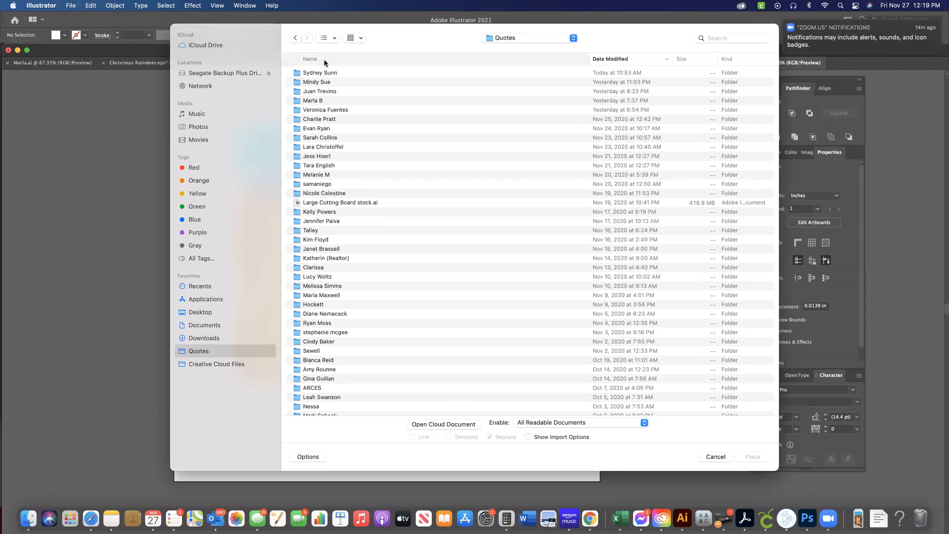
scroll(321, 306, "down", 10)
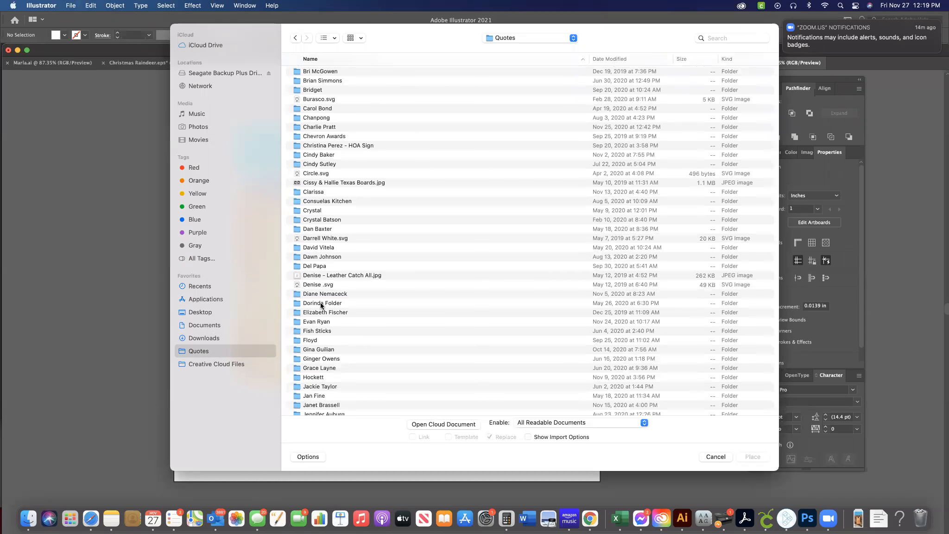
scroll(331, 109, "down", 20)
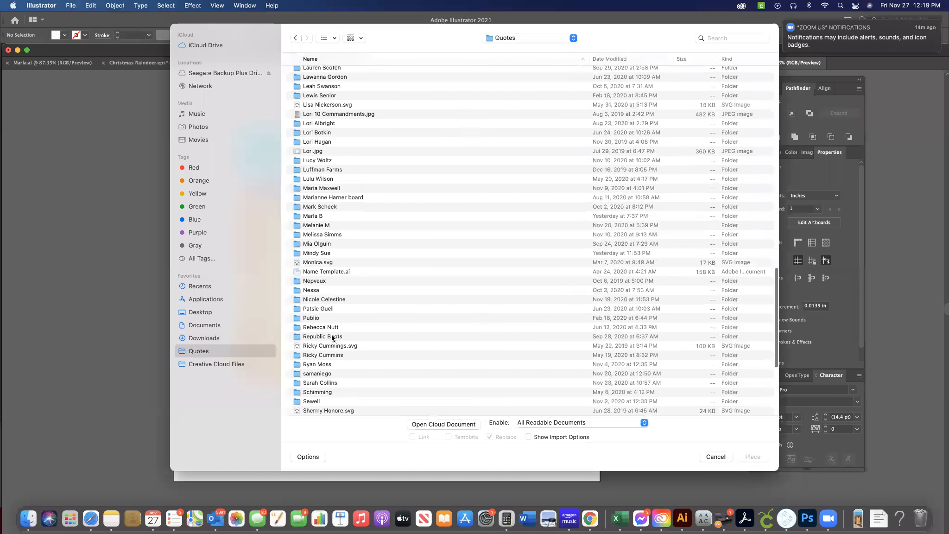
double_click(322, 363)
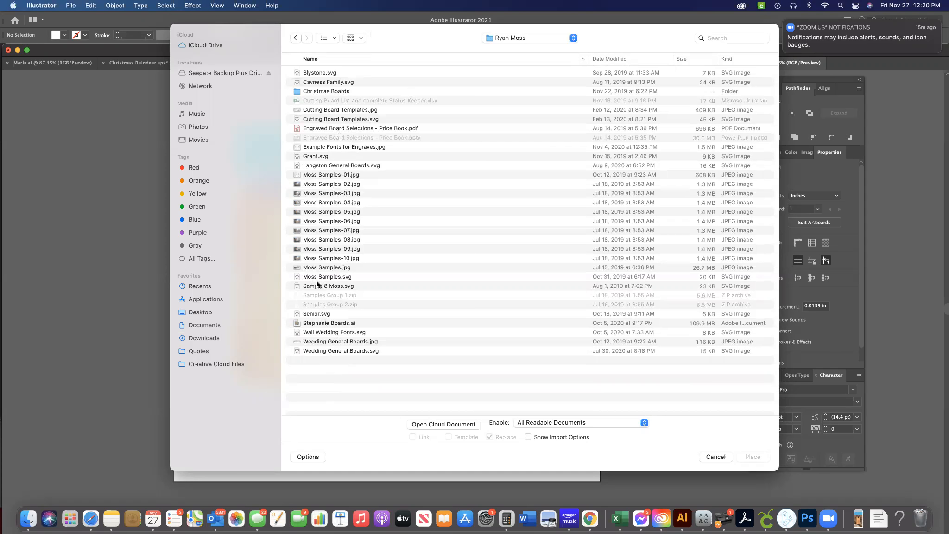
double_click(327, 165)
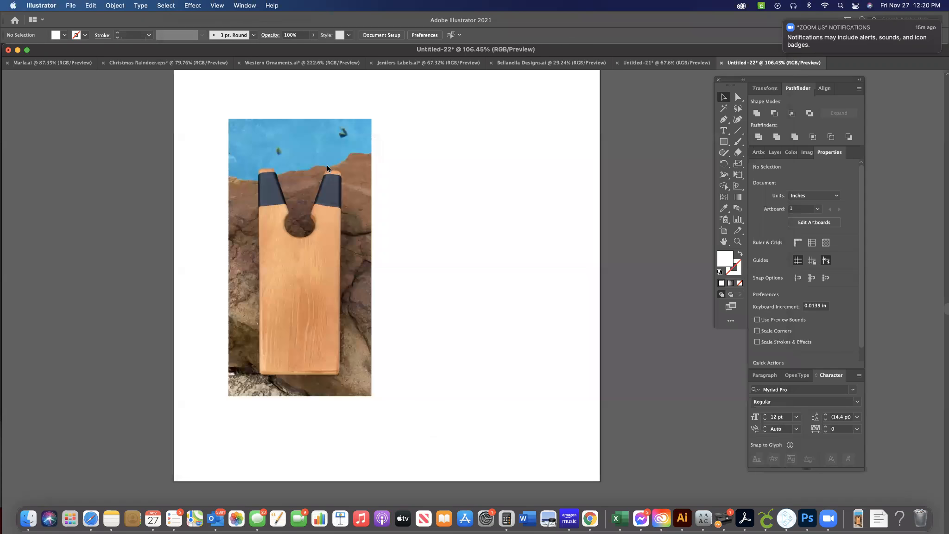
left_click(389, 155)
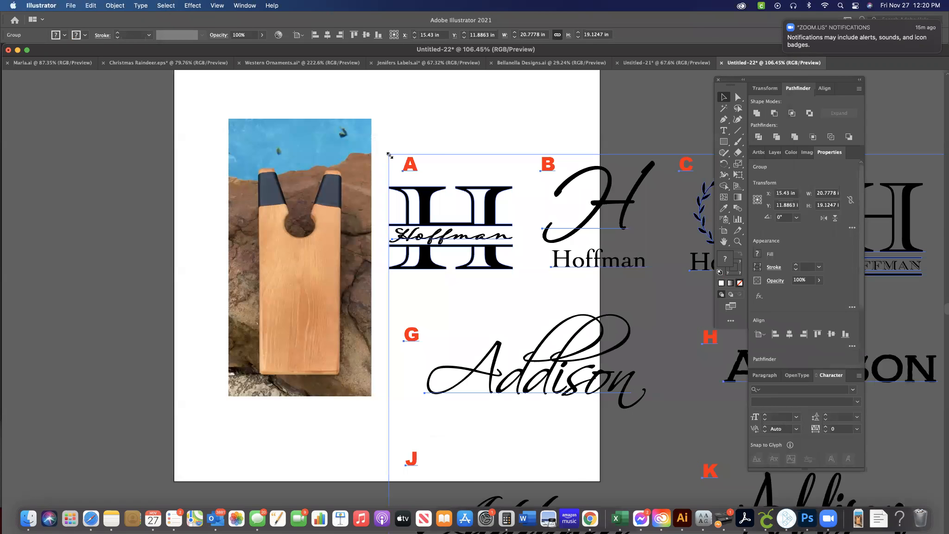
Examine the placed sheet of lettered design options A to U in relation to the artboard.
left_click(444, 128)
scroll(445, 128, "down", 10)
scroll(444, 127, "right", 1)
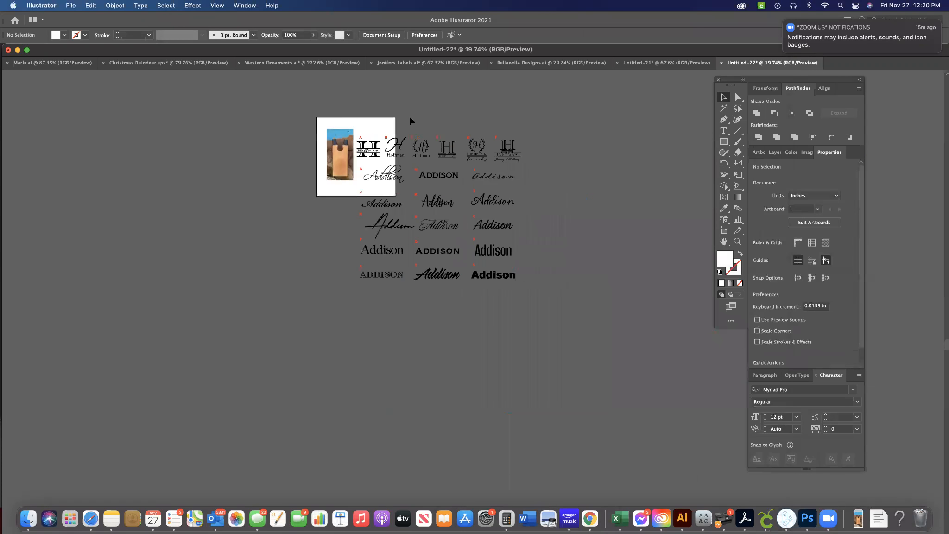
scroll(415, 211, "up", 5)
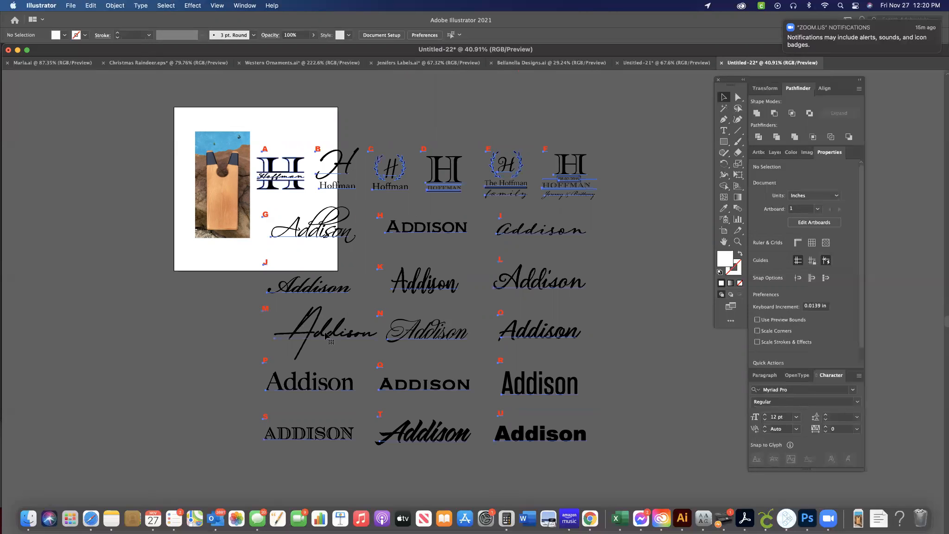
left_click(328, 337)
left_click(115, 6)
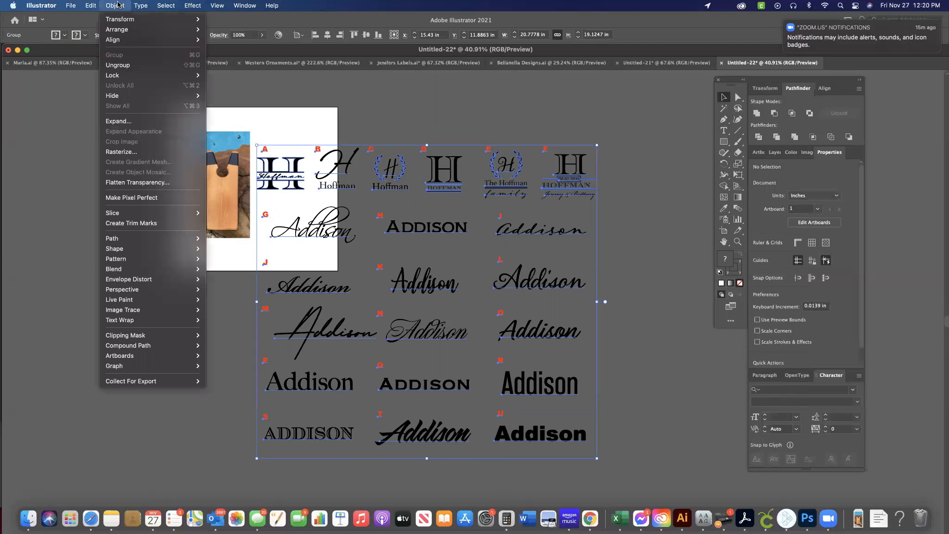
mouse_move(140, 5)
left_click(453, 105)
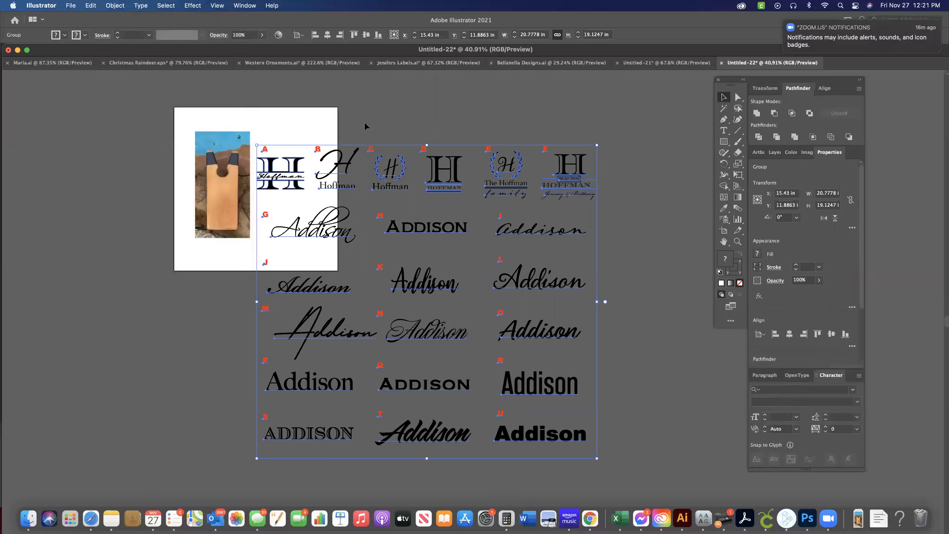
left_click(633, 276)
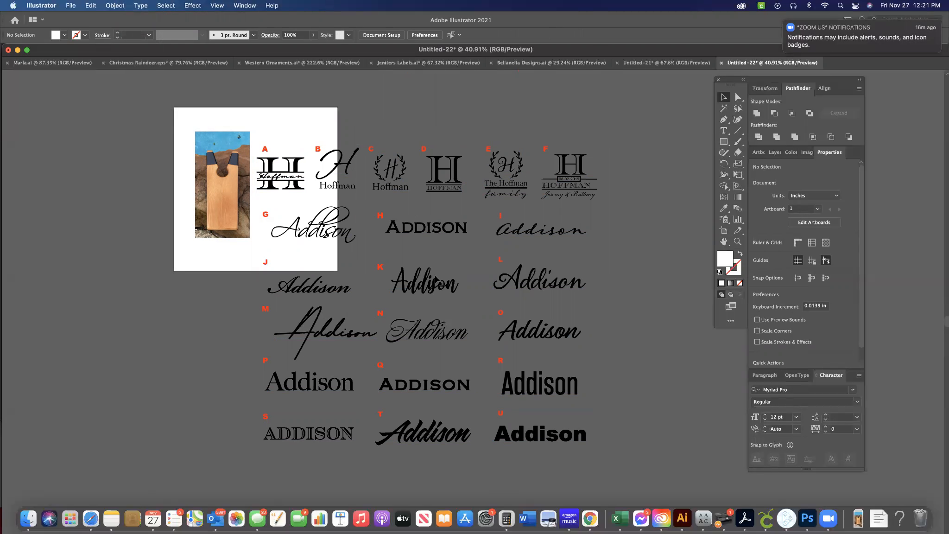
scroll(436, 281, "up", 3)
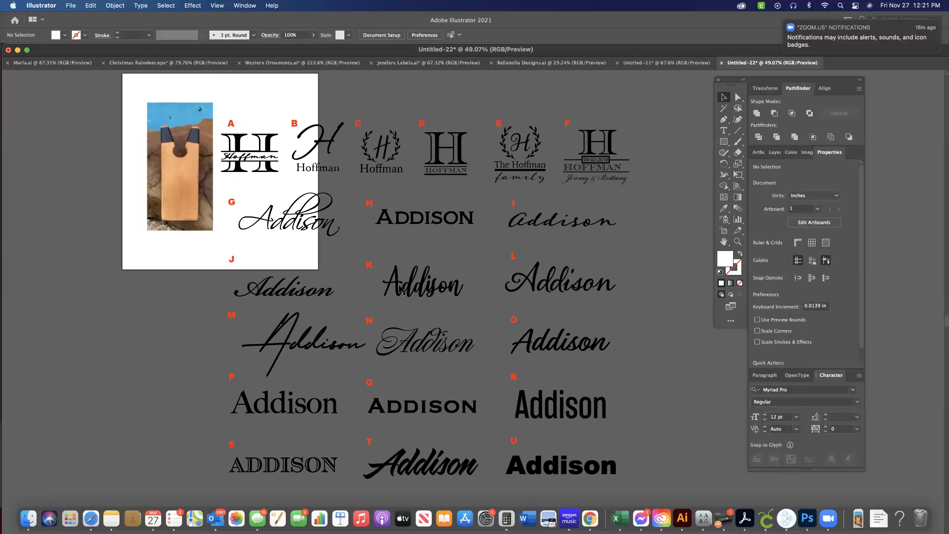
left_click(313, 289)
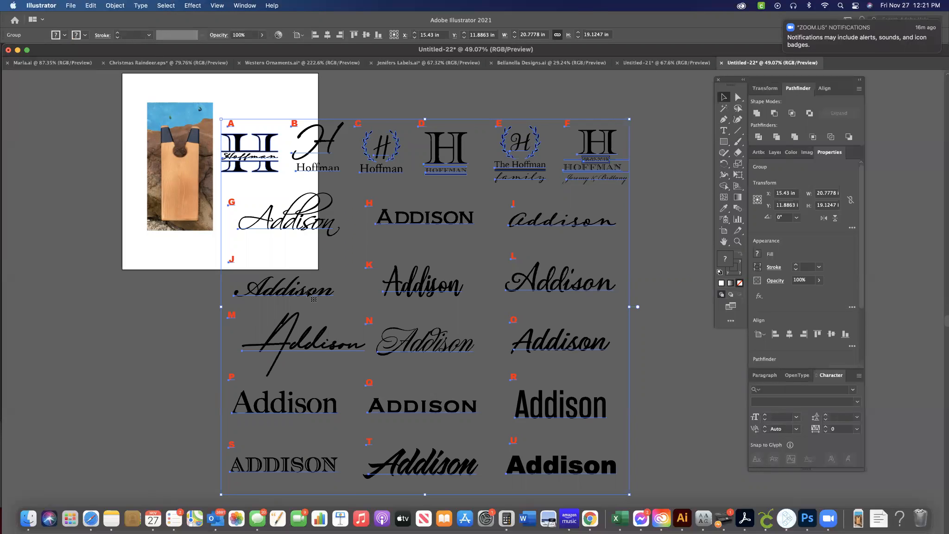
left_click(195, 254)
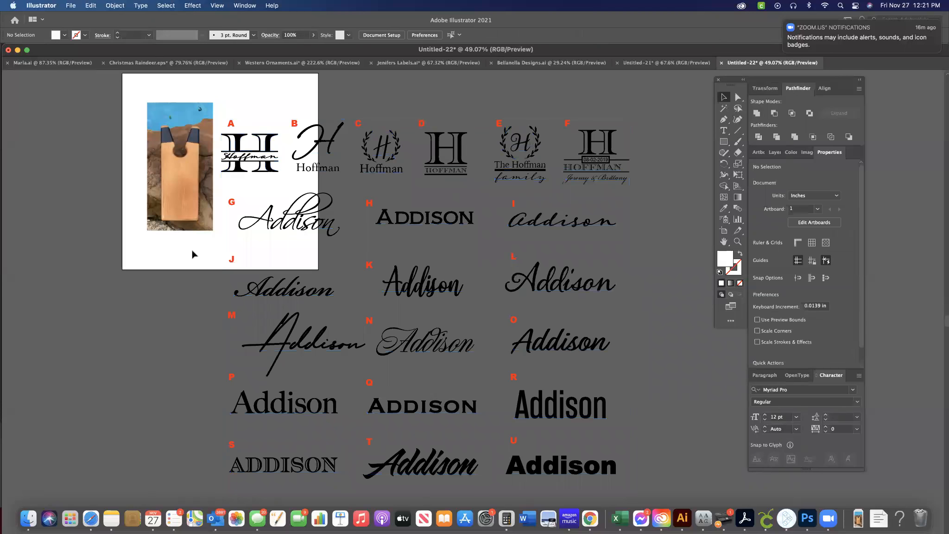
Enlarge the artboard to about 27.46 x 21.73 in so it encloses the photo and the whole design sheet.
left_click(802, 223)
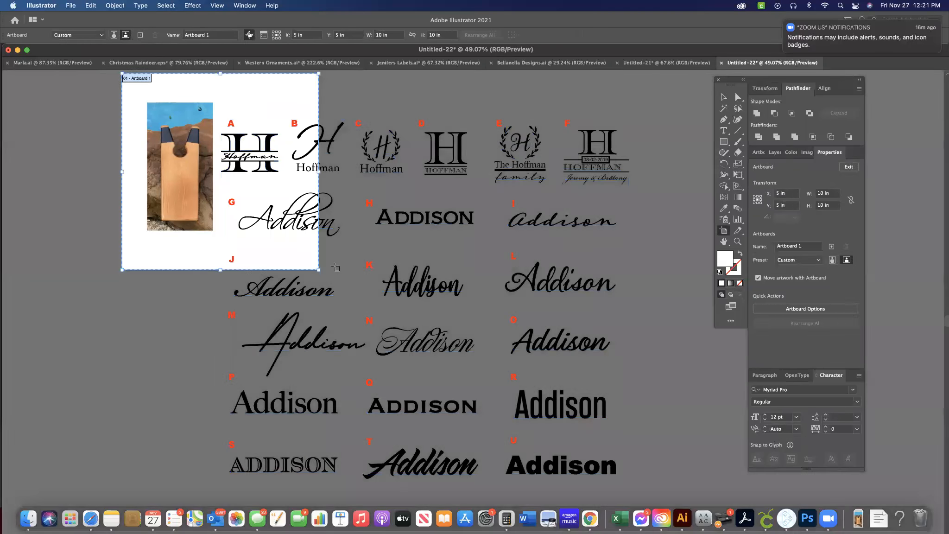
left_click_drag(318, 269, 661, 499)
left_click(849, 166)
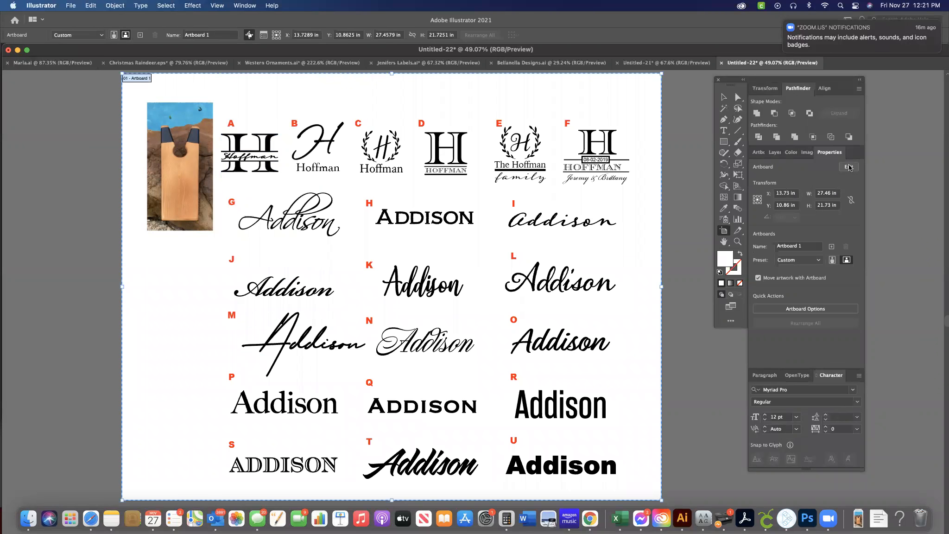
Ungroup the design sheet twice so each design can be picked separately, then deselect everything.
left_click(314, 223)
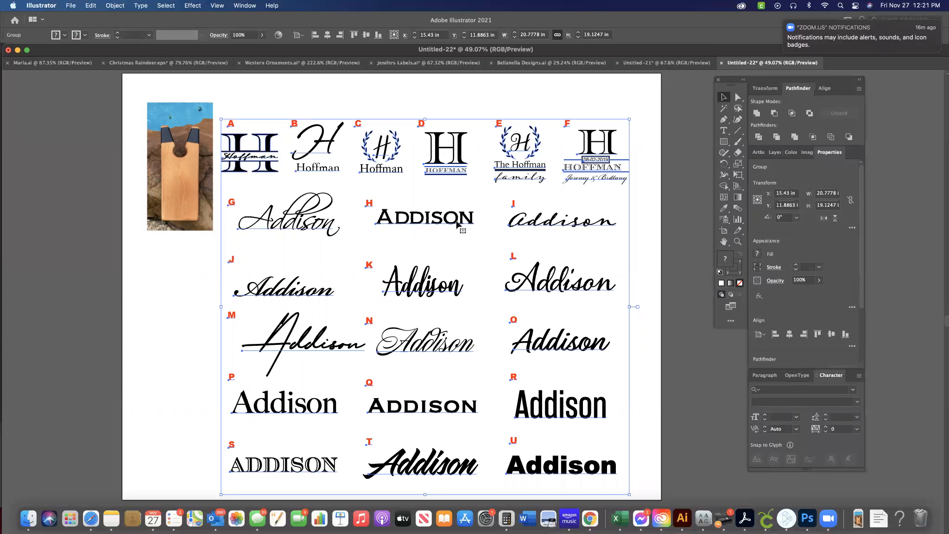
left_click(127, 5)
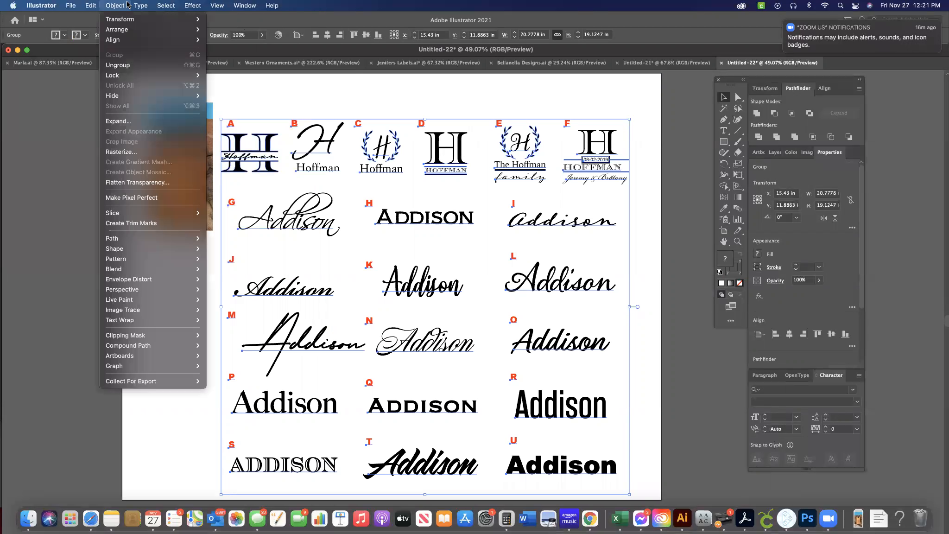
left_click(124, 65)
left_click(116, 6)
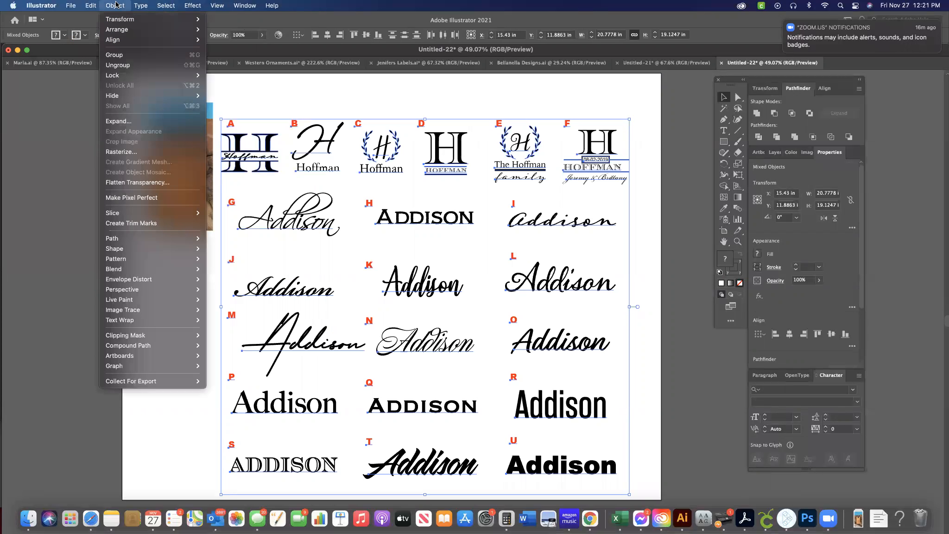
left_click(122, 65)
left_click(373, 87)
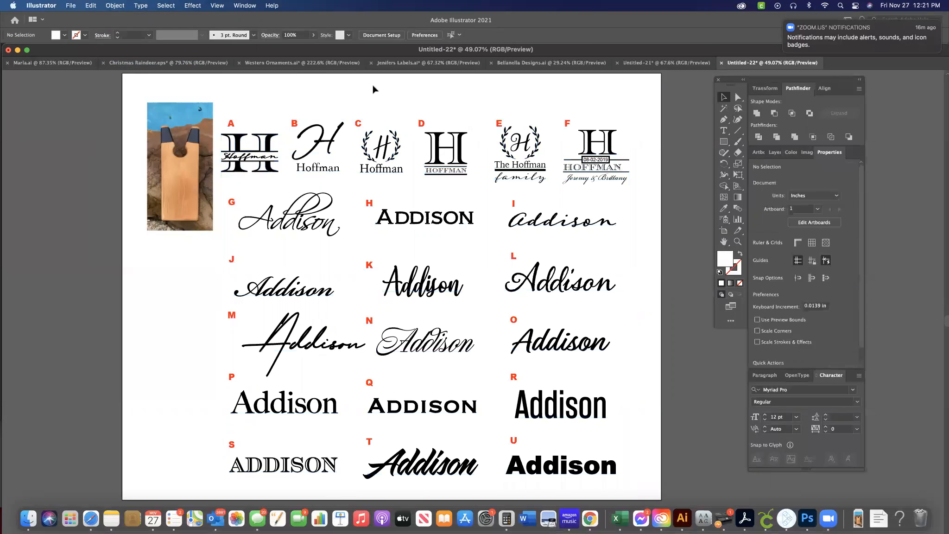
Move the laurel-wreath design C below the board photo and delete all the other designs and letters.
left_click(389, 169)
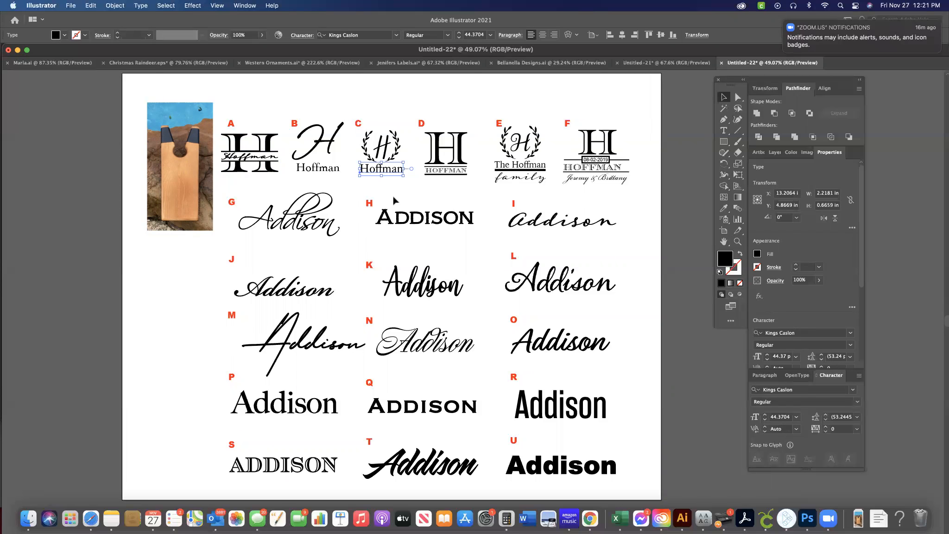
left_click(365, 145, "shift")
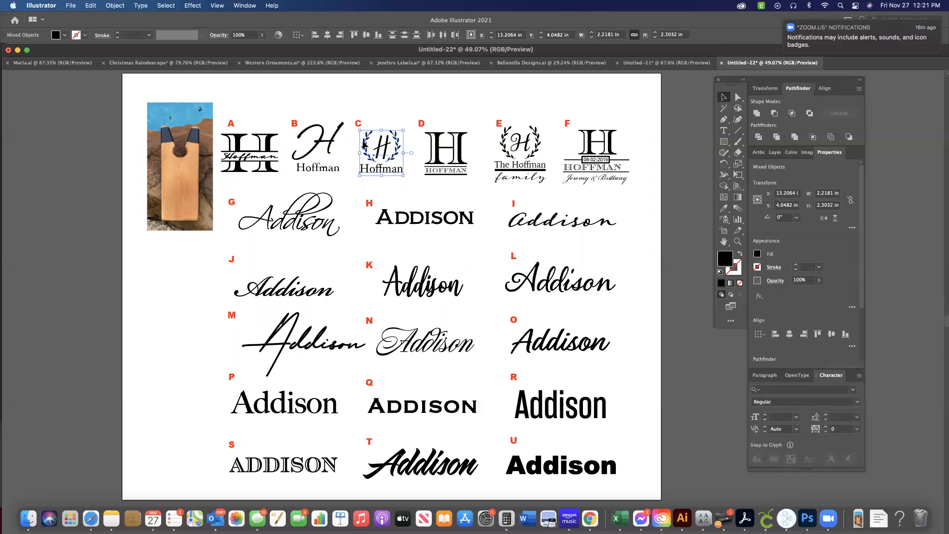
left_click_drag(387, 147, 175, 269)
left_click_drag(634, 502, 651, 488)
key("Delete")
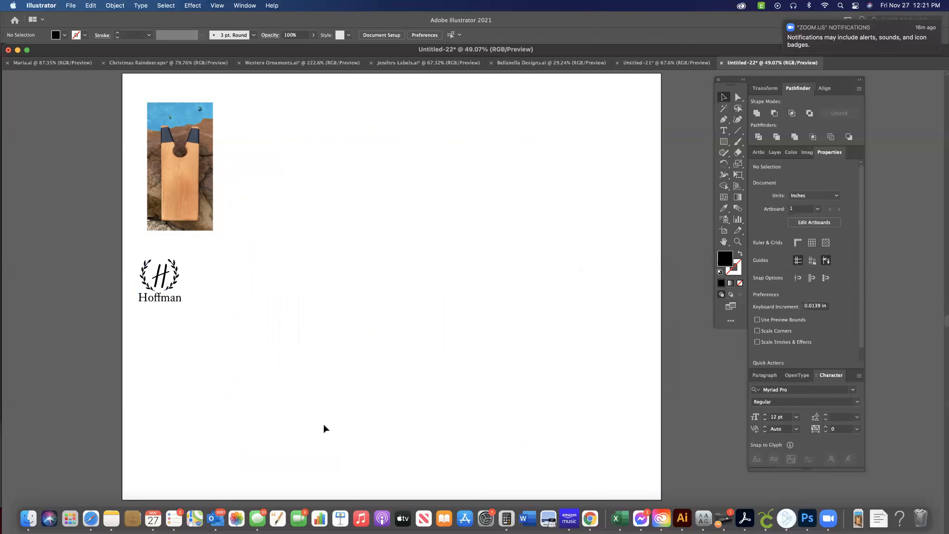
Move the laurel-wreath design up beside the board photo, to about X 6.95 in, Y 5.01 in.
scroll(324, 424, "up", 5)
scroll(324, 424, "up", 4)
scroll(324, 425, "left", 7)
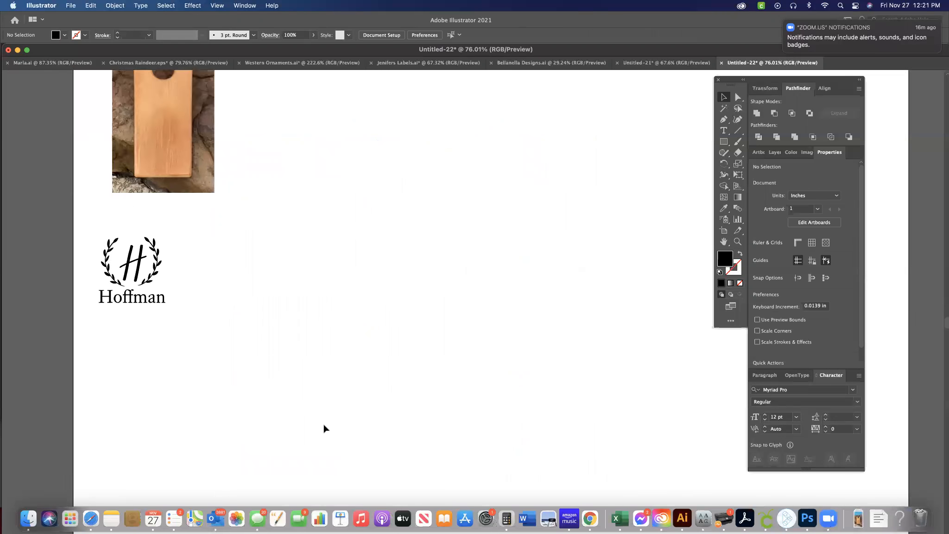
left_click_drag(318, 350, 210, 254)
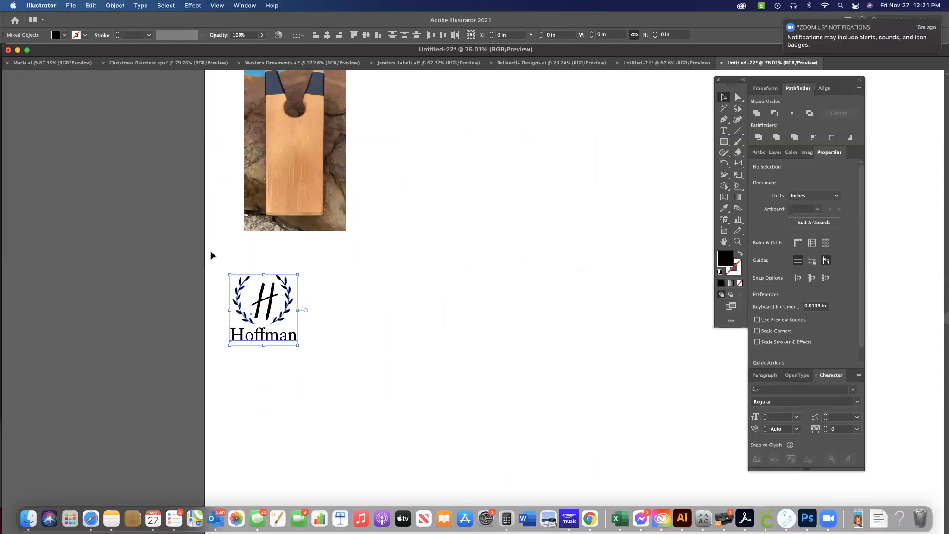
scroll(281, 302, "up", 2)
scroll(281, 303, "right", 1)
left_click_drag(242, 348, 379, 200)
scroll(379, 200, "up", 3)
scroll(379, 200, "left", 1)
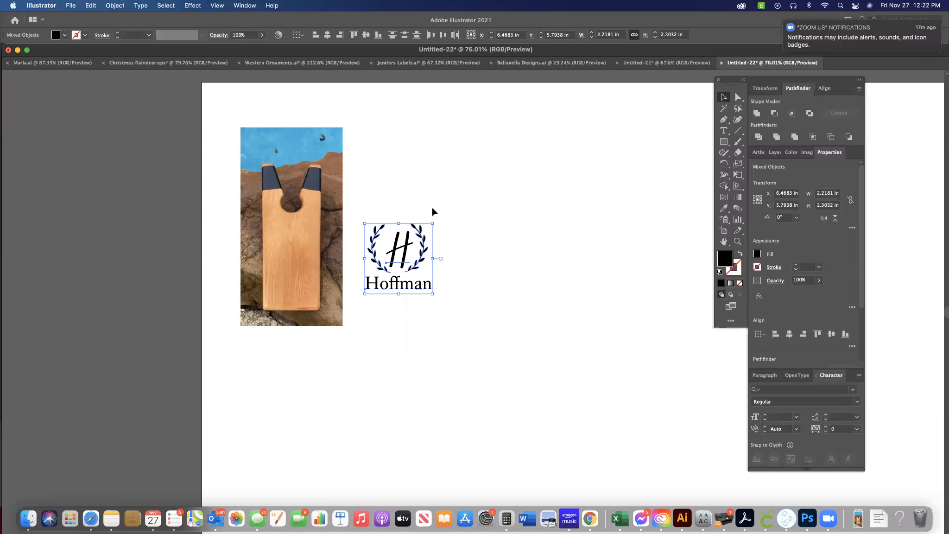
left_click_drag(391, 266, 392, 240)
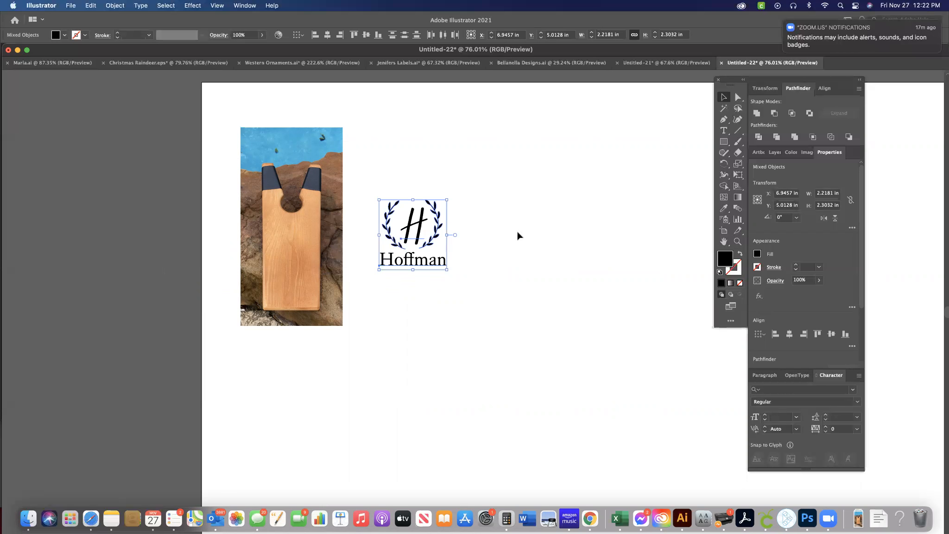
Add a point text reading "Joy" in the empty area beyond the laurel-wreath design.
scroll(517, 235, "right", 8)
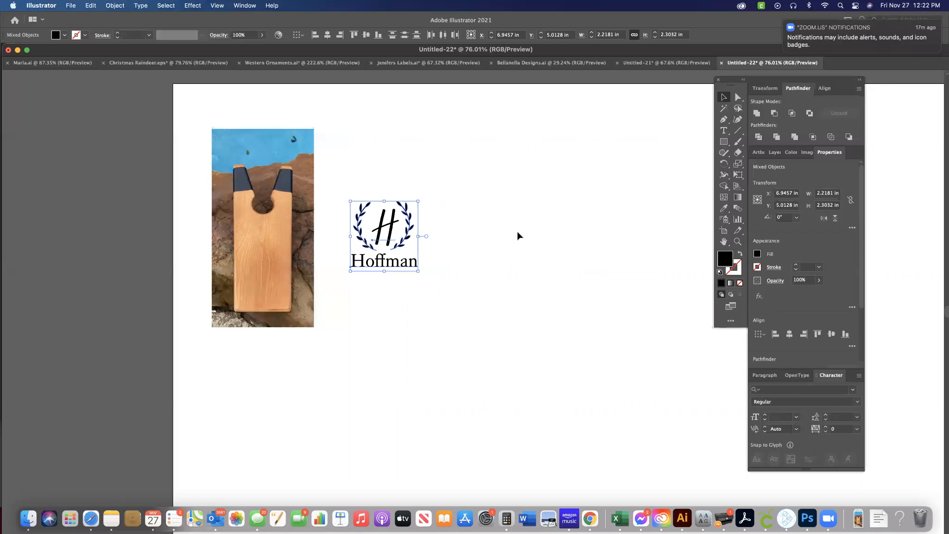
key("t")
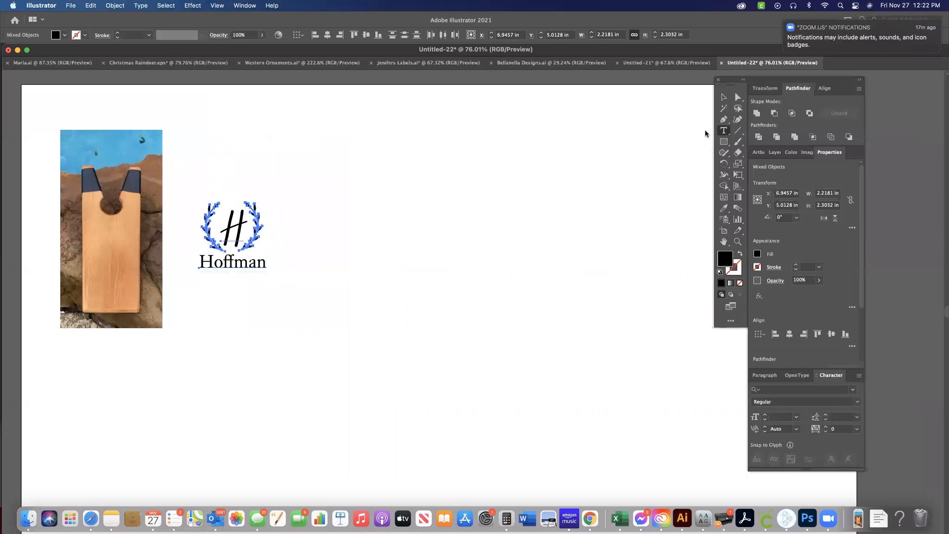
left_click(447, 214)
type("Joy")
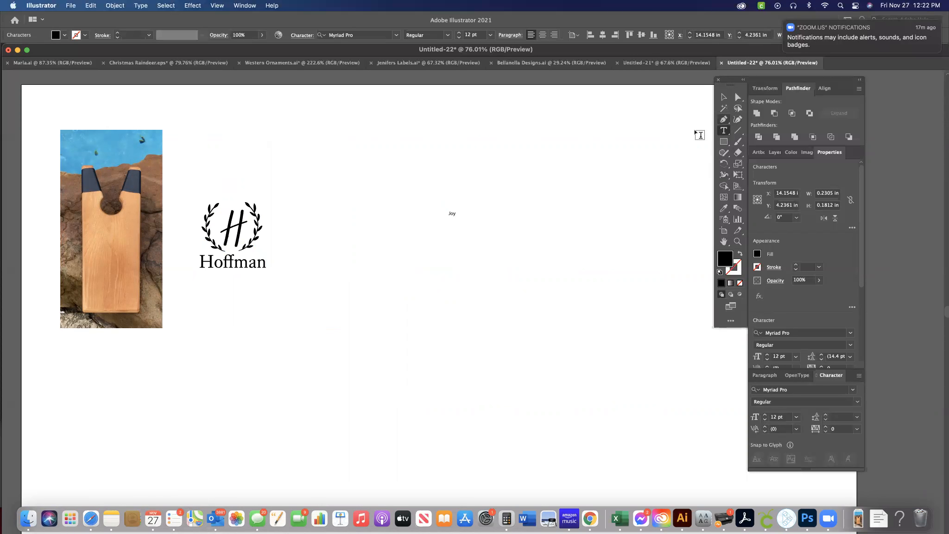
Make three copies of the "Joy" text and arrange them close to the original.
left_click(722, 98)
left_click_drag(451, 213, 472, 307, "alt")
left_click(522, 249)
left_click(472, 307)
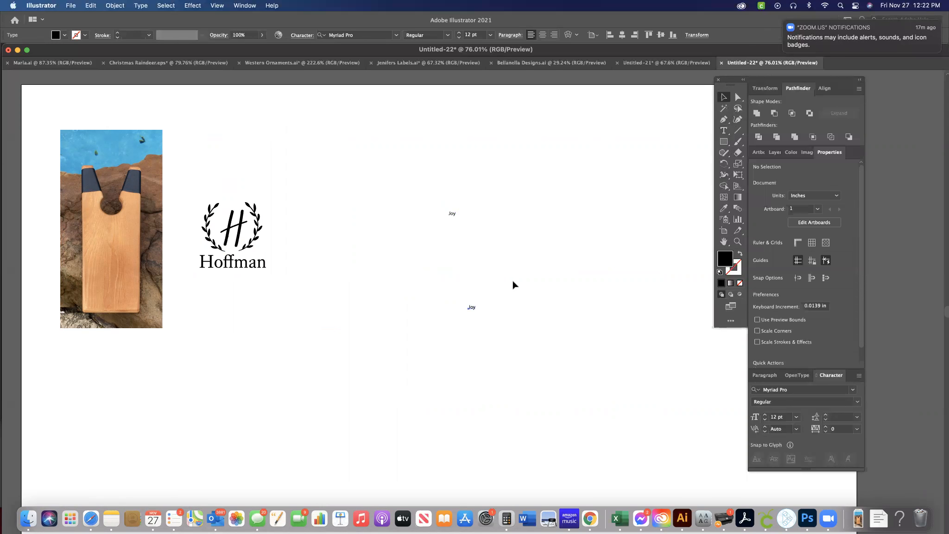
left_click(490, 249)
left_click(472, 307)
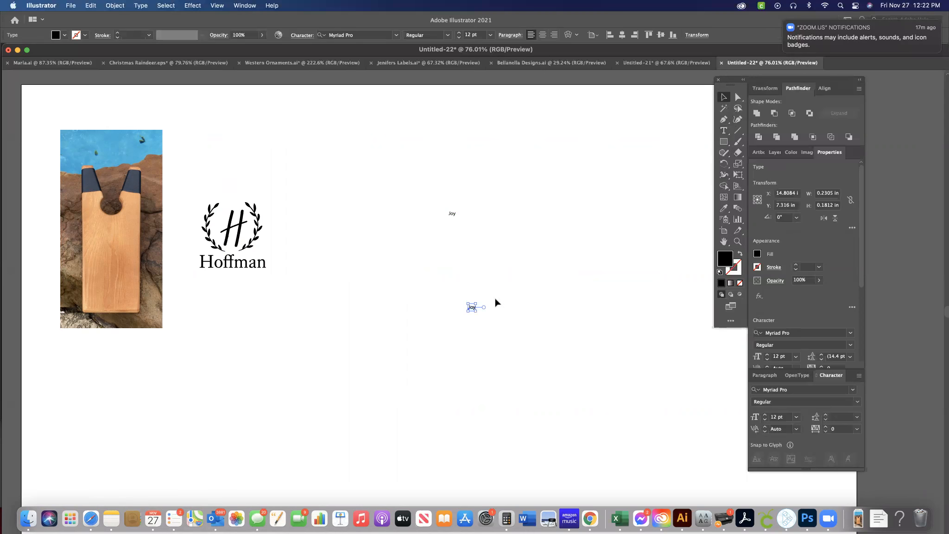
left_click_drag(473, 308, 486, 223, "alt")
left_click_drag(472, 303, 451, 225, "alt")
left_click_drag(472, 307, 473, 235)
Scale the four "Joy" texts up together to about 59 pt and shift them toward the laurel-wreath design.
left_click_drag(510, 262, 407, 165)
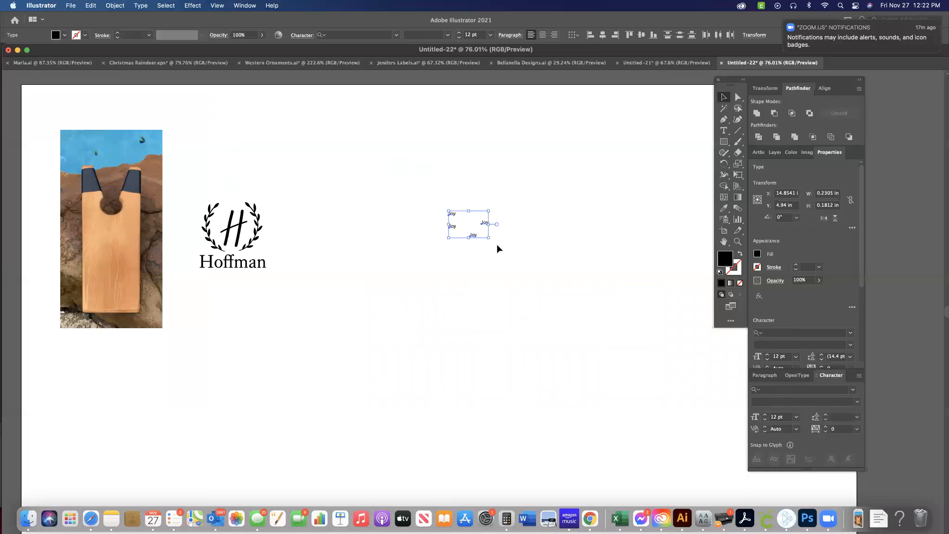
left_click_drag(491, 239, 645, 432, "shift")
left_click_drag(577, 330, 488, 289)
left_click(414, 154)
Set the uppermost "Joy" text in the Alana font and the one directly below it in BrightonSpringPersonalUseOnly-R.
left_click(381, 191)
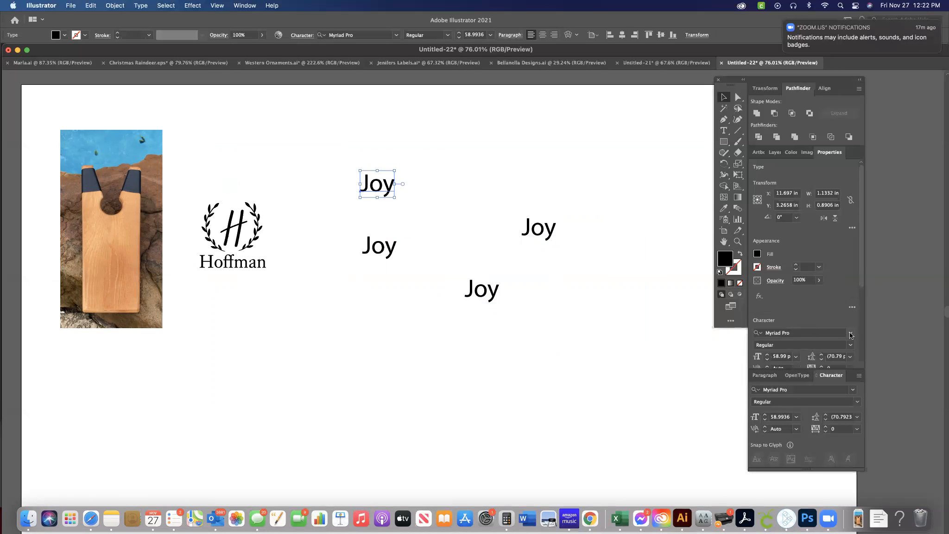
left_click(850, 334)
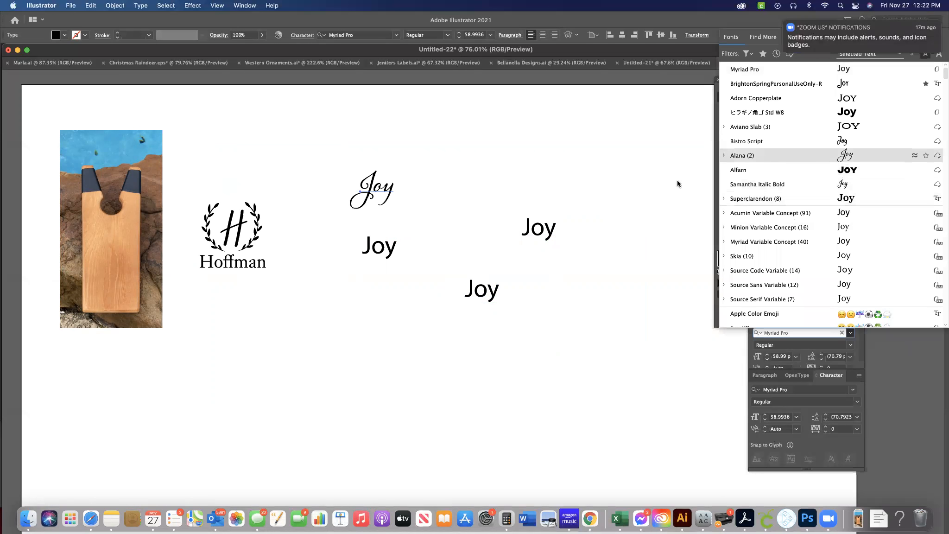
left_click(389, 247)
left_click(381, 247)
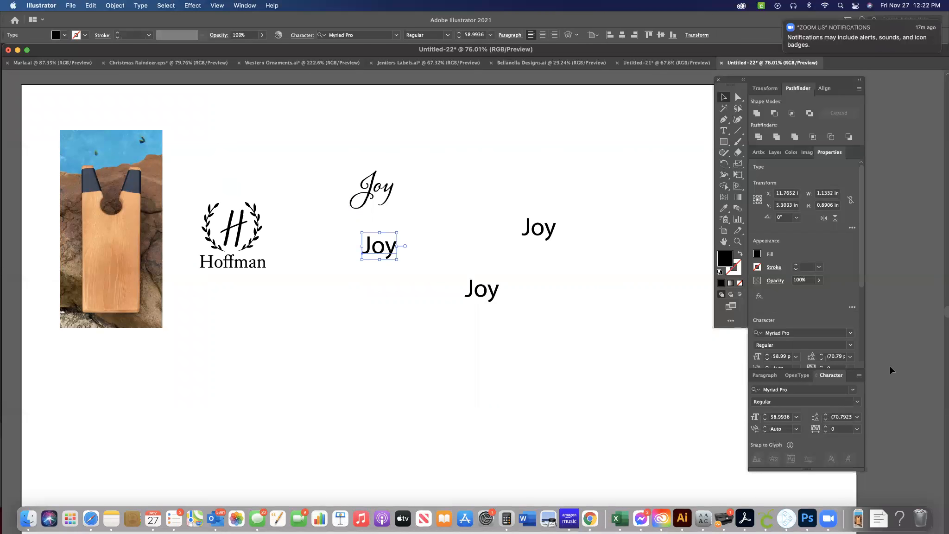
left_click(850, 334)
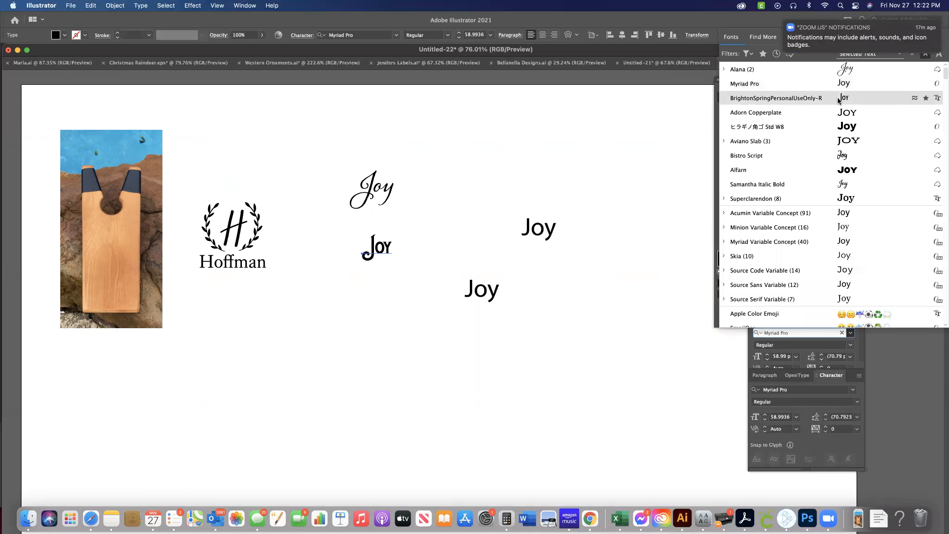
left_click(842, 98)
Move the third "Joy" text beside the Alana one and set its font to ヒラギノ角ゴ Std W8.
left_click_drag(538, 229, 428, 187)
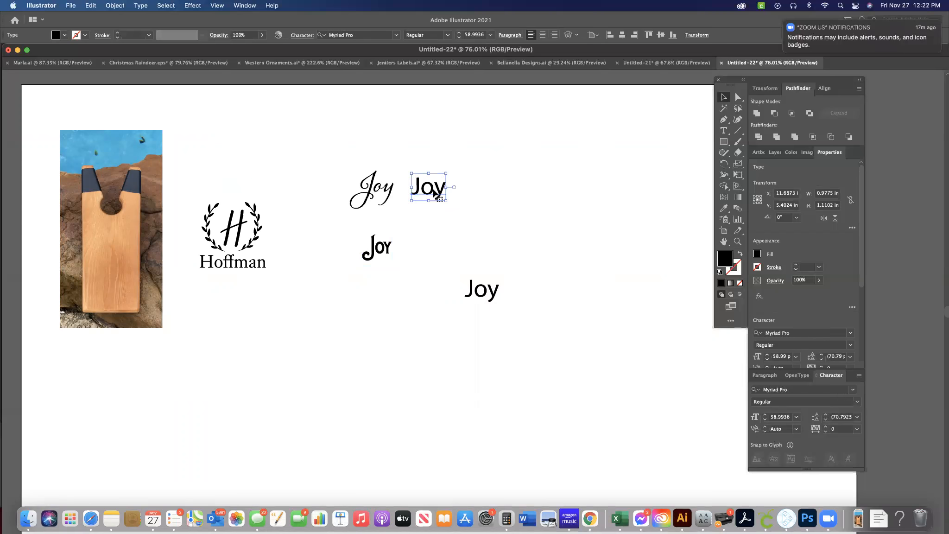
left_click(850, 334)
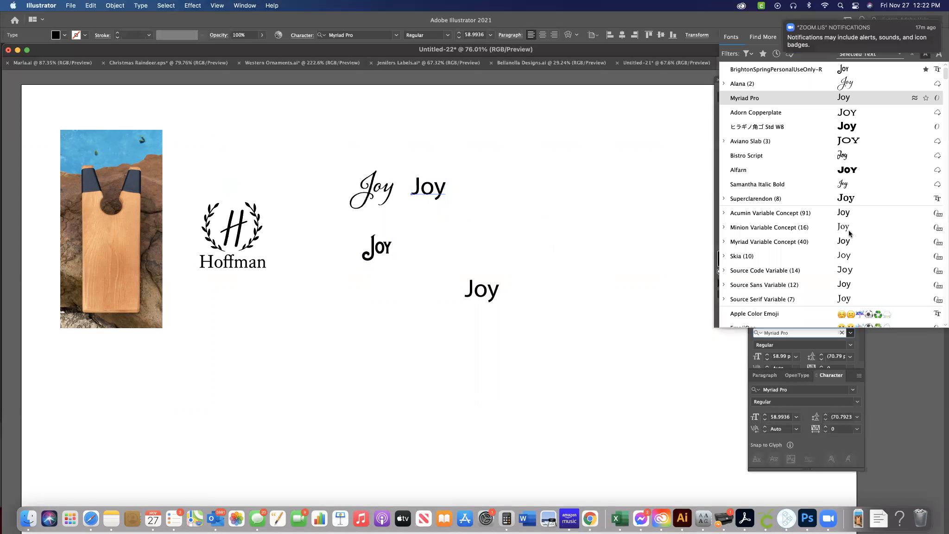
left_click(845, 128)
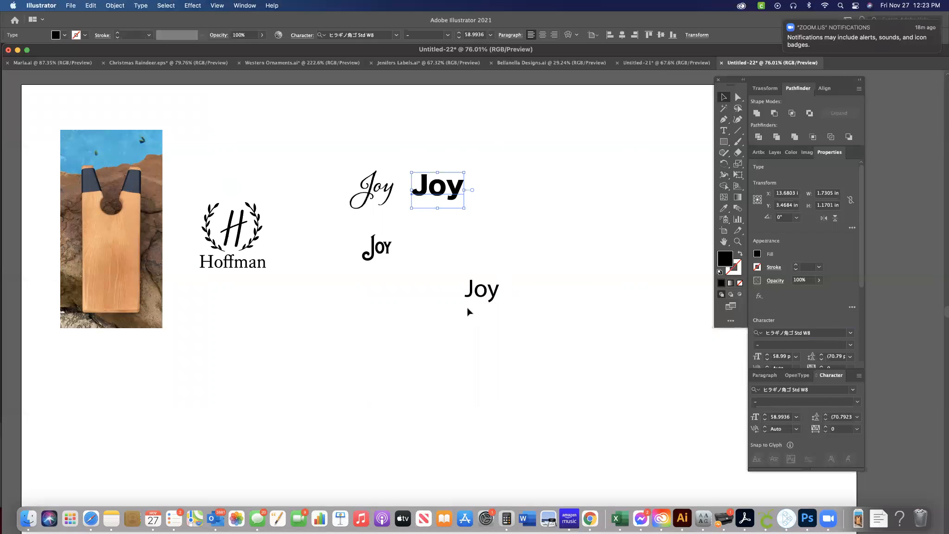
Move the Alana "Joy" text onto the wooden board in the photo, at about X 2.97 in, Y 5.67 in.
left_click(483, 293)
left_click_drag(377, 191, 115, 255)
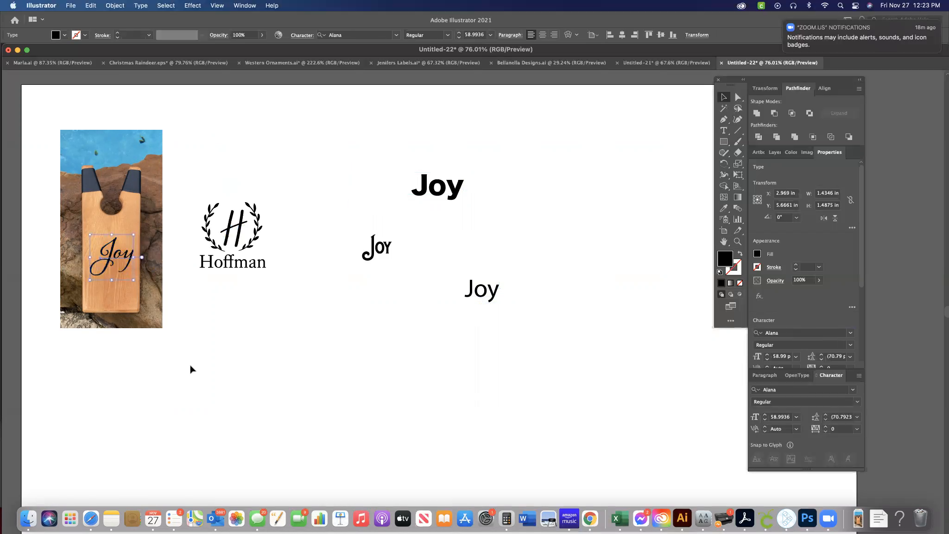
Nudge the Alana "Joy" text on the wooden board to about X 2.95 in, Y 5.59 in.
left_click(191, 369)
scroll(191, 369, "up", 4)
scroll(190, 369, "down", 5)
scroll(191, 369, "left", 3)
scroll(191, 370, "up", 1)
scroll(191, 370, "down", 1)
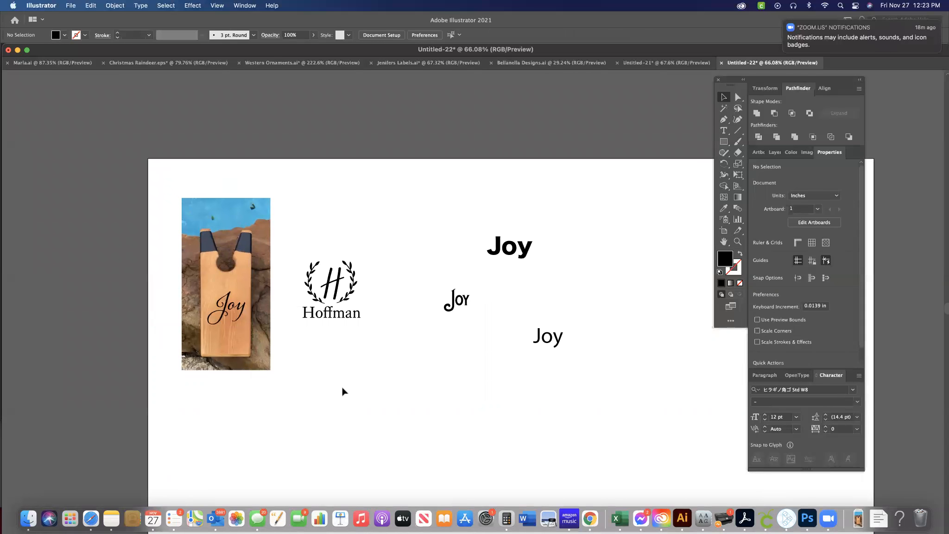
scroll(343, 392, "up", 10)
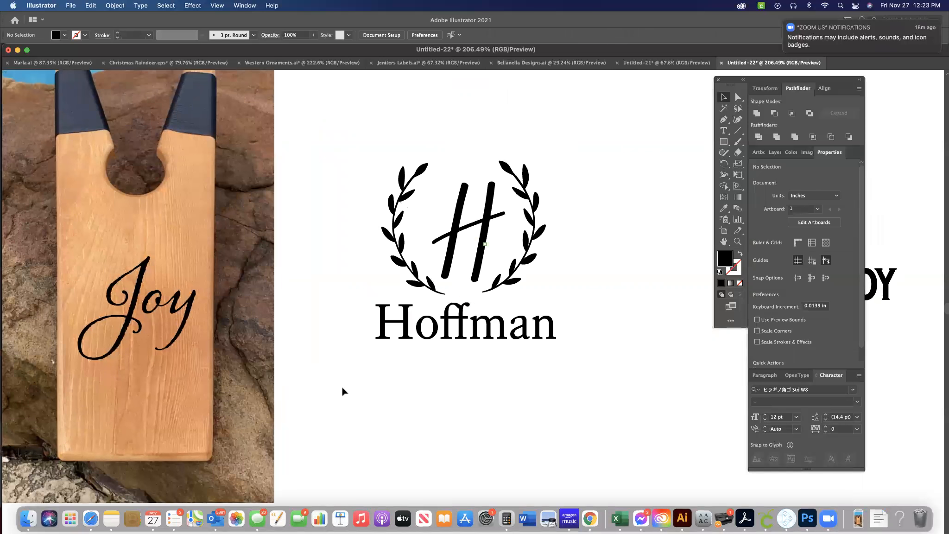
scroll(342, 391, "down", 3)
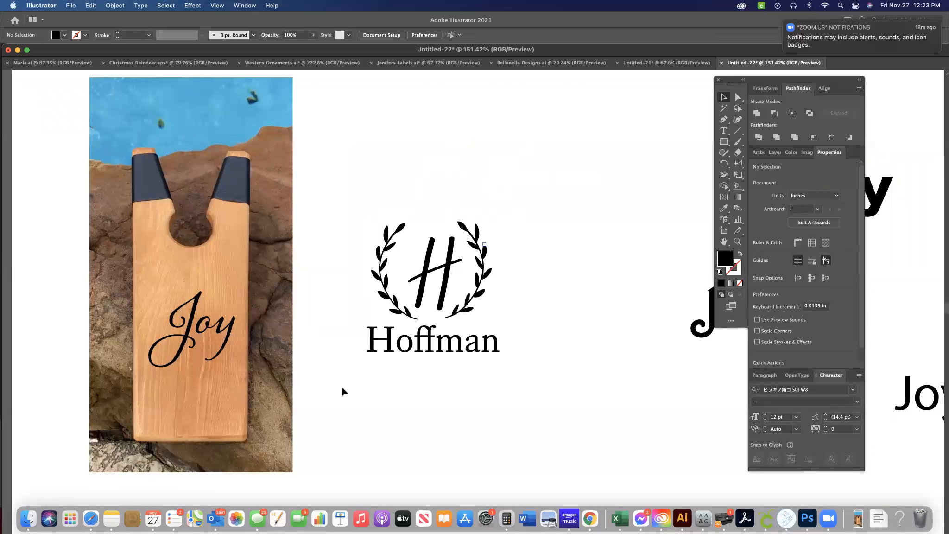
left_click(202, 330)
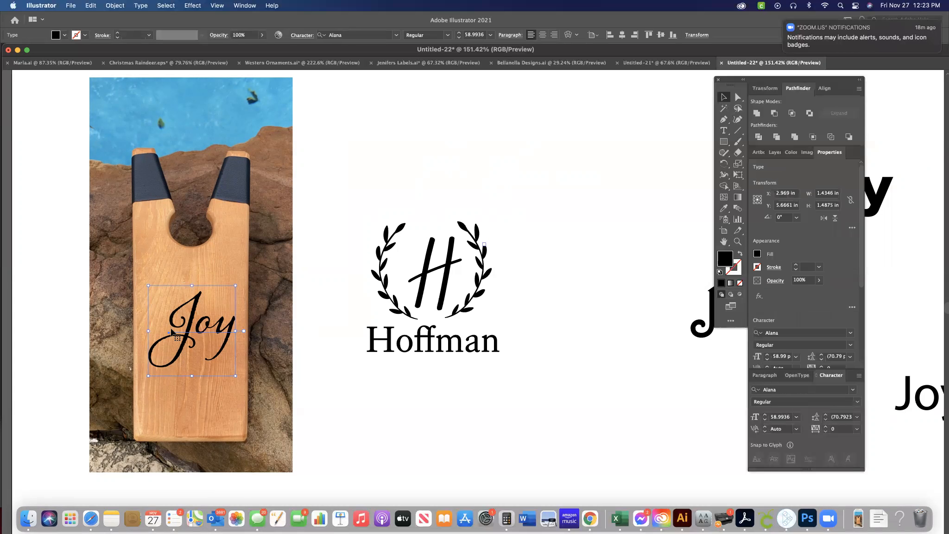
left_click_drag(192, 347, 190, 343)
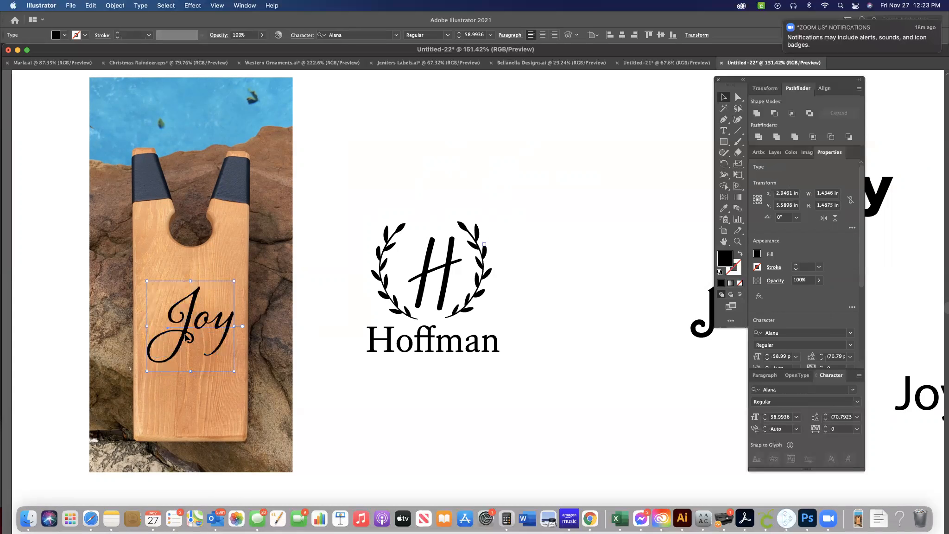
Duplicate the wooden board photo, place the copy directly beside the original, and send it behind the laurel-wreath design.
left_click(275, 182)
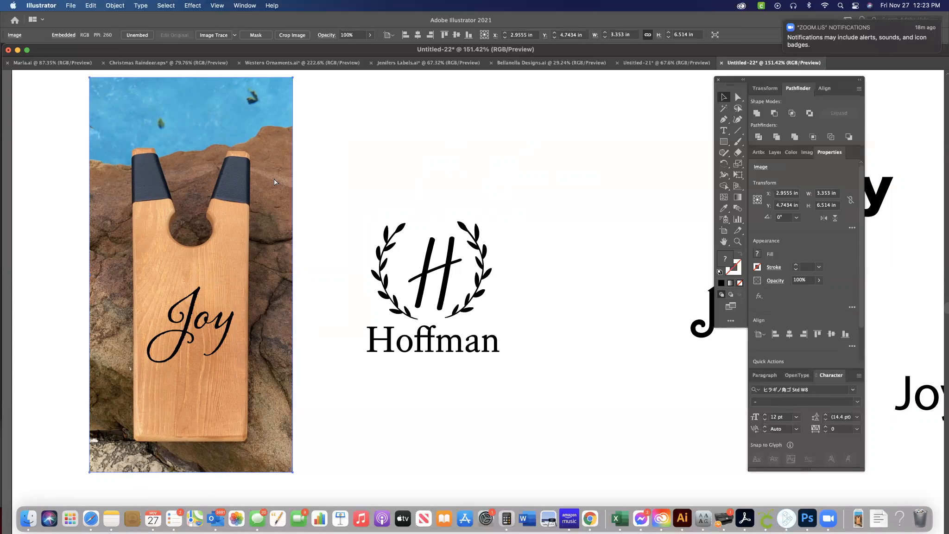
key("super+v")
left_click_drag(509, 246, 442, 223)
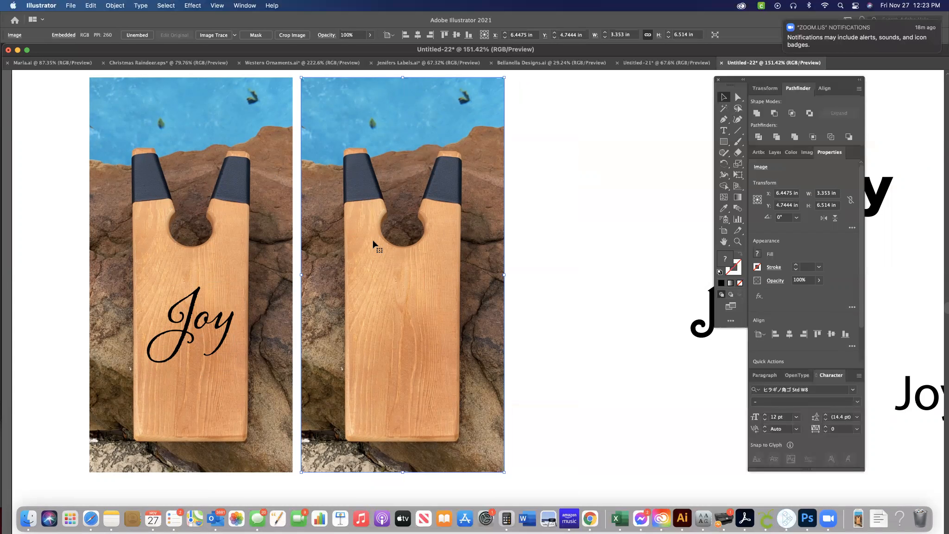
left_click(114, 6)
mouse_move(129, 30)
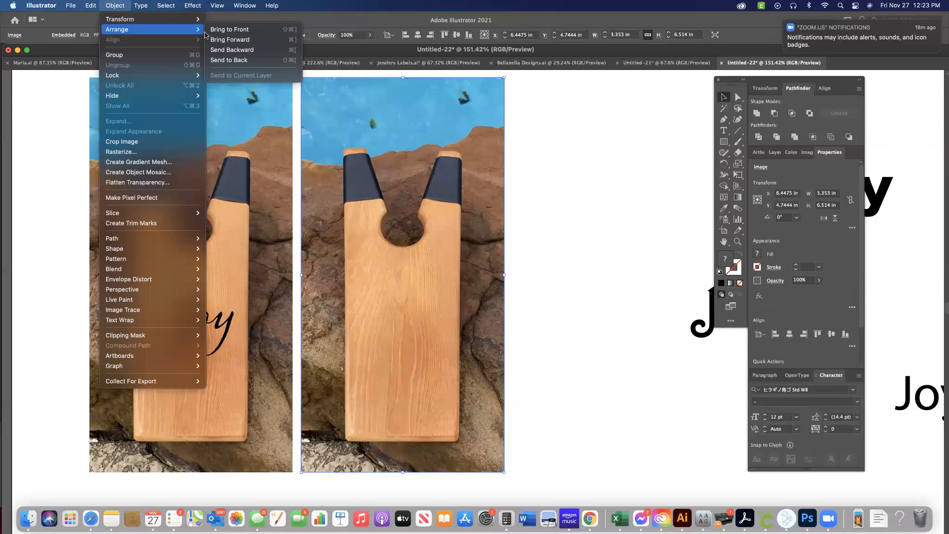
left_click(227, 60)
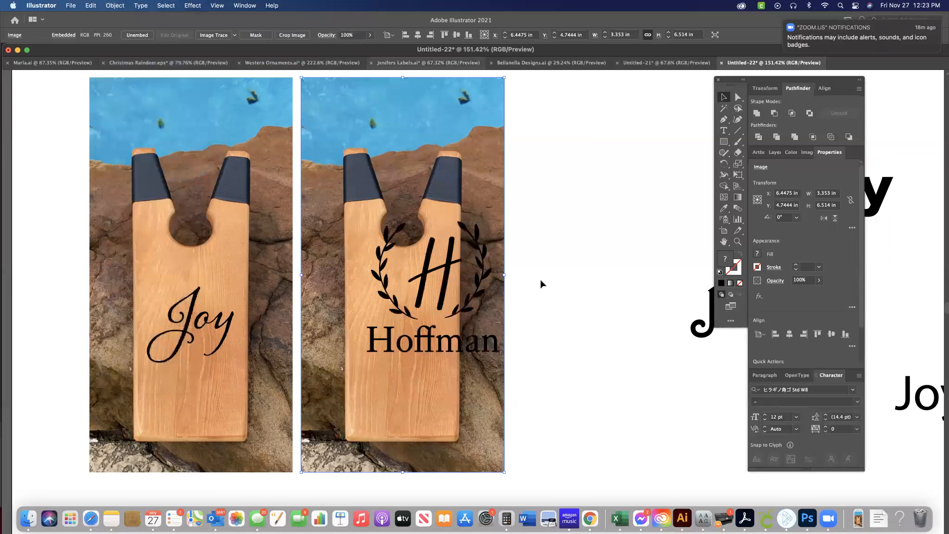
Move the photo copy clear of the laurel-wreath design and group all parts of the design.
left_click(468, 305)
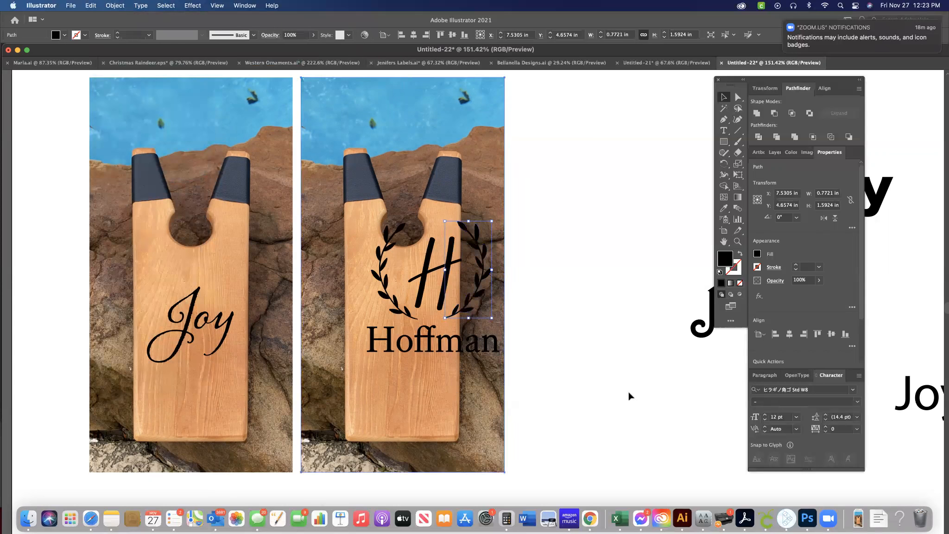
left_click_drag(651, 395, 655, 395)
left_click_drag(362, 192, 503, 411)
left_click(115, 5)
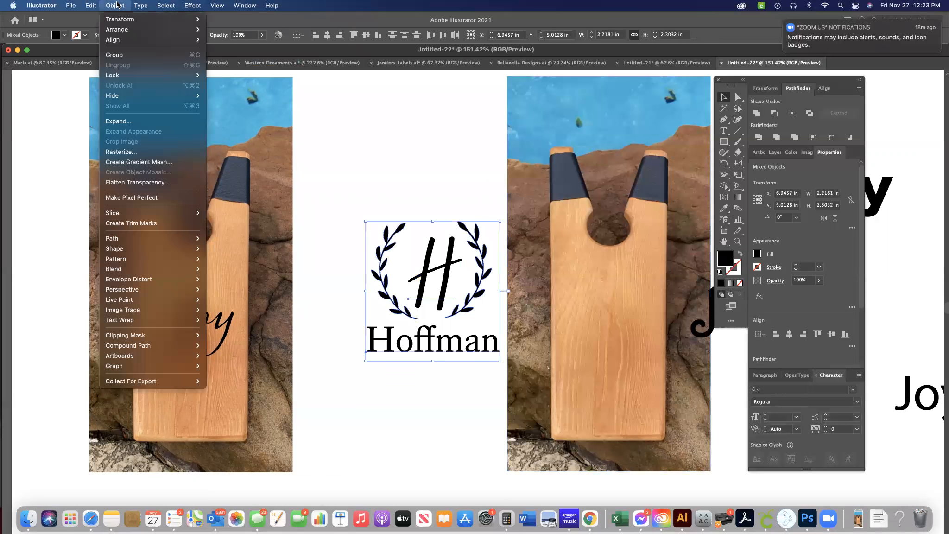
left_click(116, 55)
Move the photo copy back beneath the wreath group and fit the group onto its board, about 1.61 in wide at X 6.42 in, Y 5.42 in.
left_click_drag(654, 232, 442, 230)
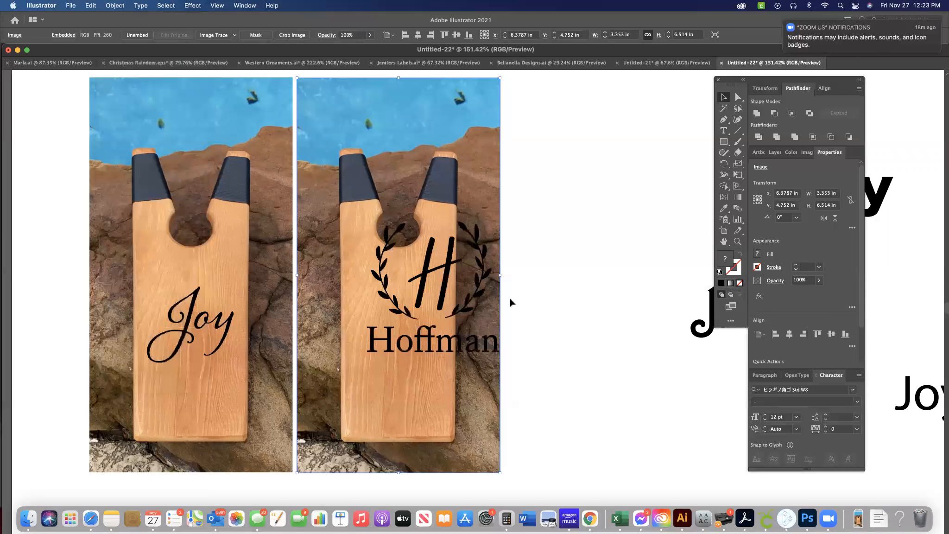
left_click(475, 297)
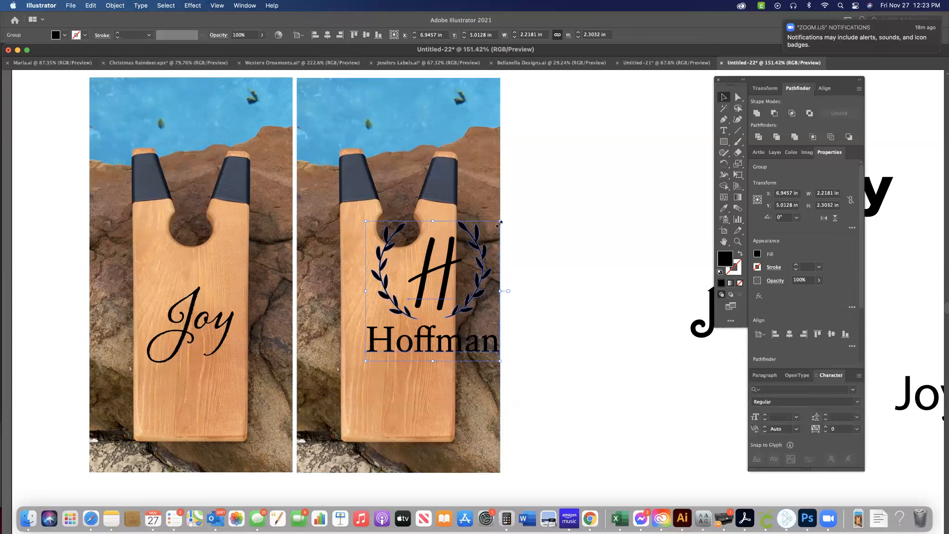
left_click_drag(500, 222, 463, 260)
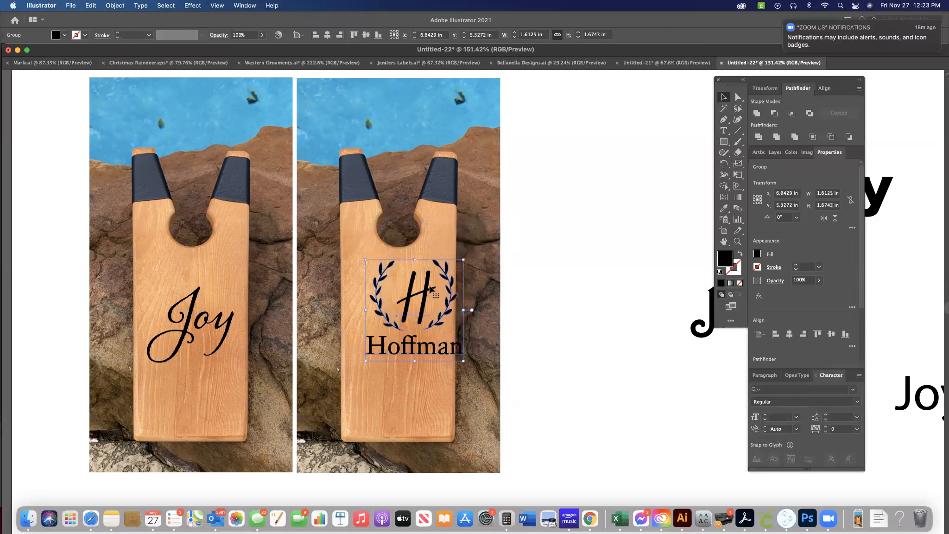
left_click_drag(409, 297, 397, 303)
key("super+shift+a")
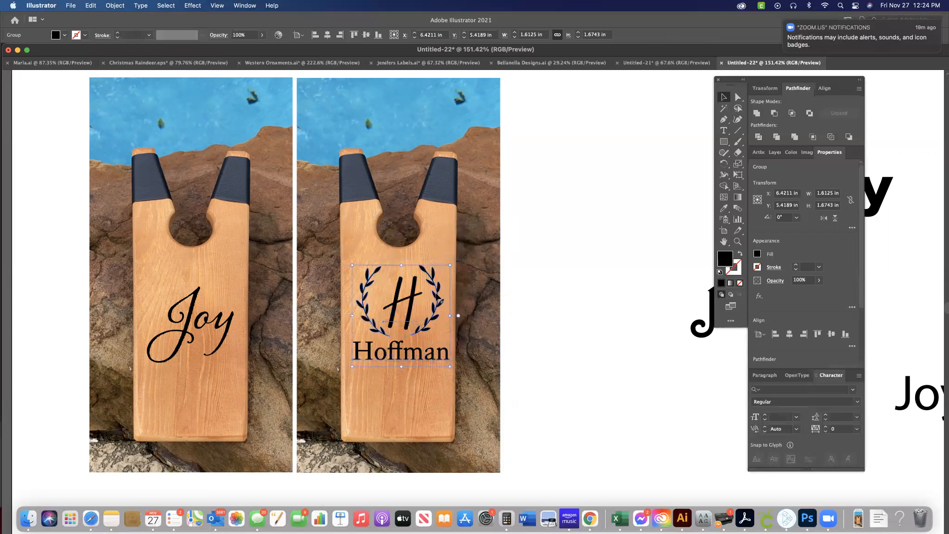
scroll(524, 347, "down", 1)
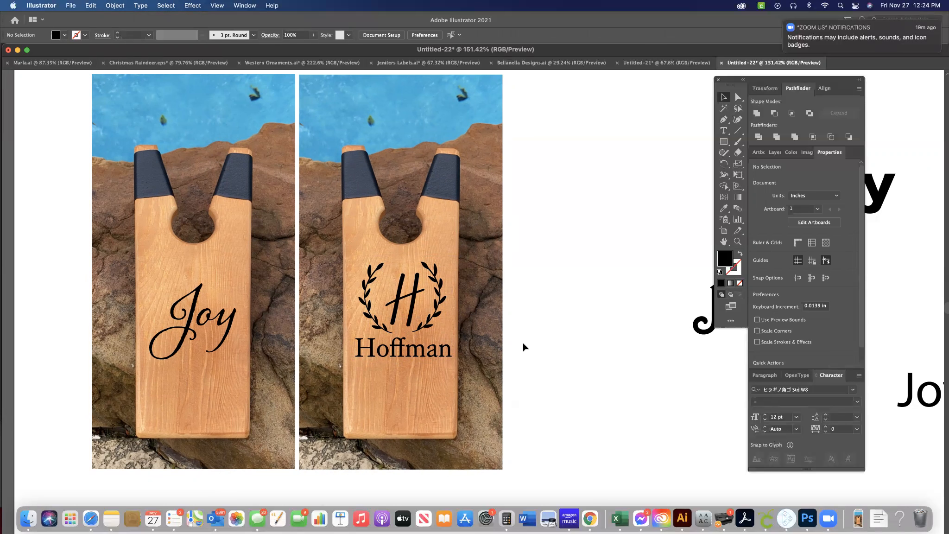
scroll(523, 347, "down", 5)
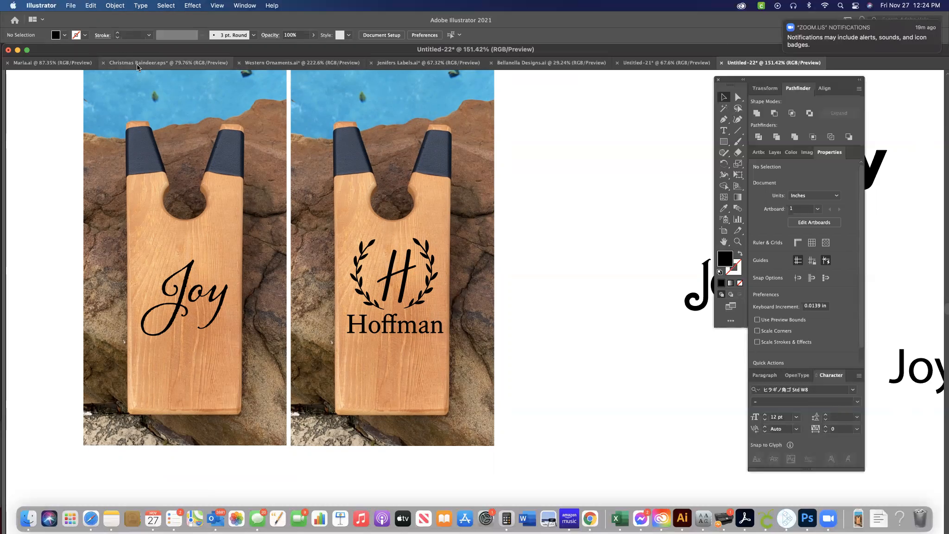
Open the document with the customer's script name designs and bring up the customer's conversation in Messages.
left_click(38, 64)
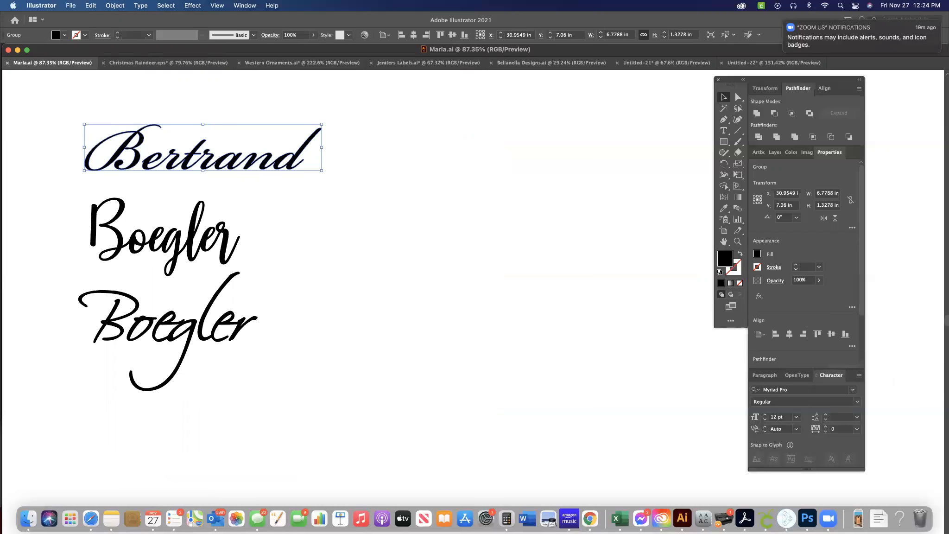
key("Tab")
left_click_drag(0, 144, 229, 146)
left_click(229, 324)
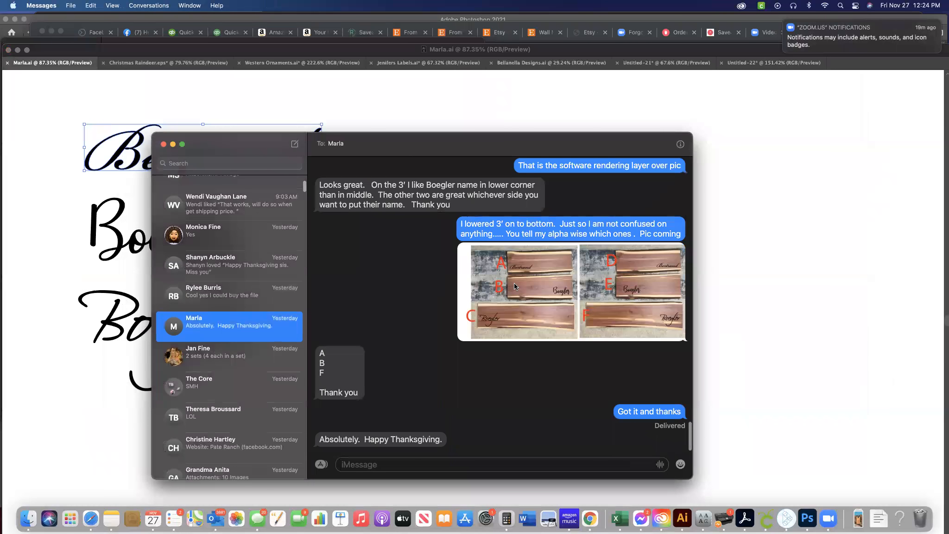
left_click_drag(413, 147, 374, 108)
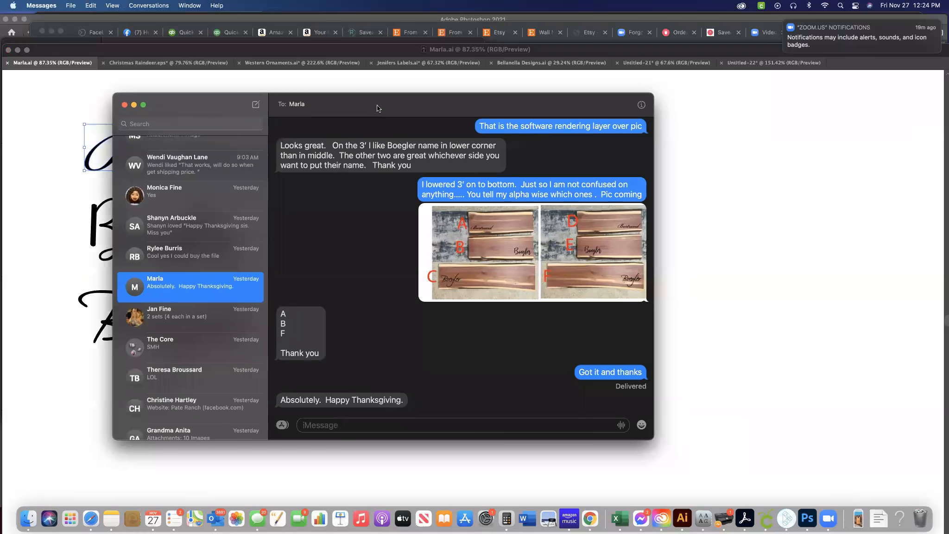
Review the mock-ups sent in the conversation and open the picture of placement options A to F enlarged.
left_click(481, 257)
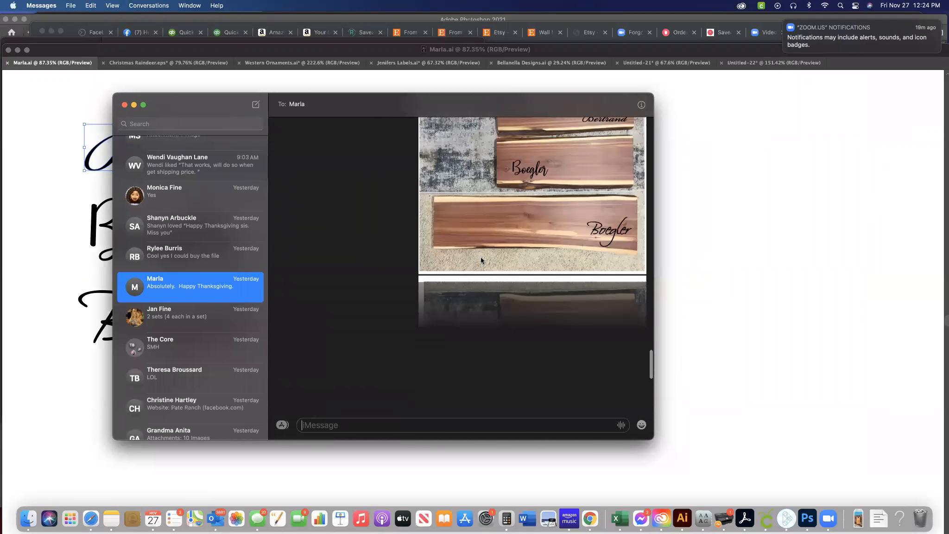
scroll(480, 256, "up", 4)
scroll(481, 257, "down", 4)
scroll(480, 259, "down", 10)
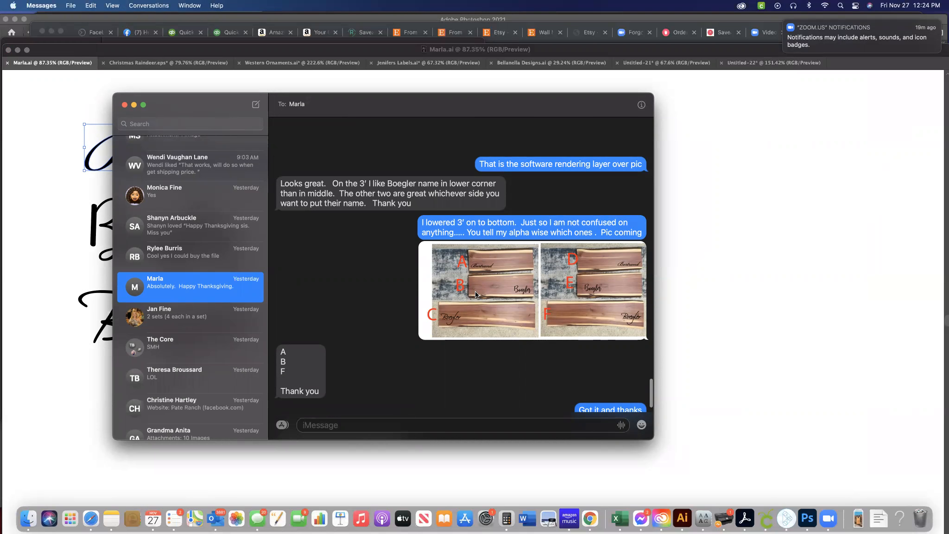
left_click(517, 283)
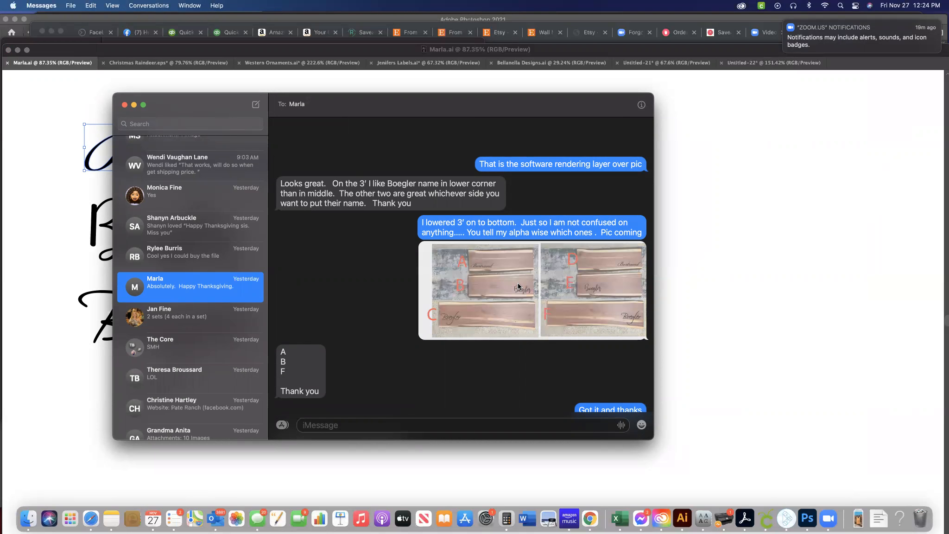
double_click(518, 283)
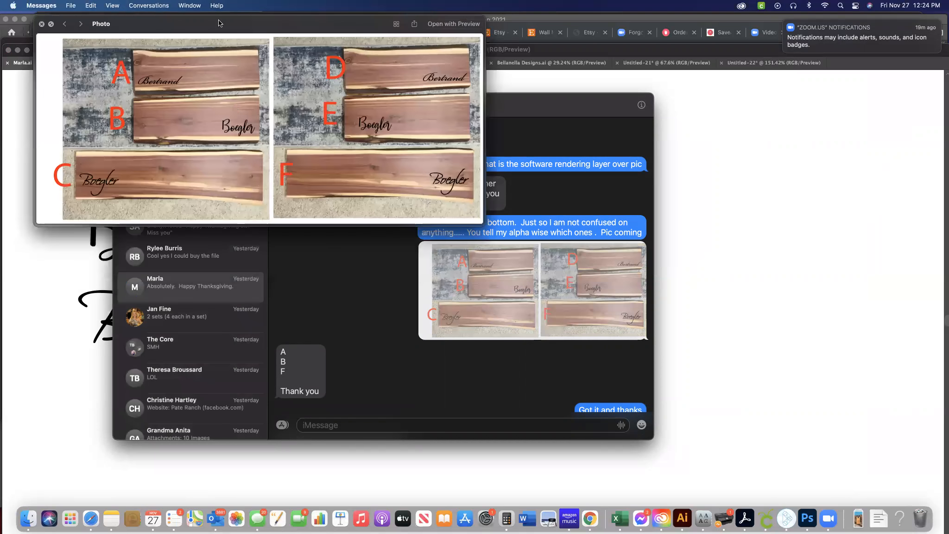
left_click_drag(219, 24, 380, 125)
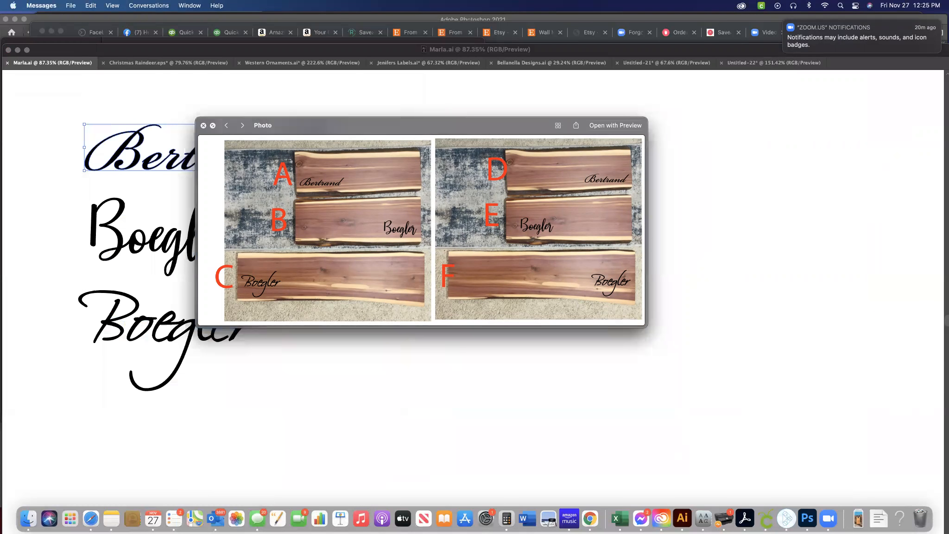
Return to Illustrator, view the wine display and board mock-ups in Untitled-21, and go back to Untitled-22.
left_click(760, 147)
left_click(648, 63)
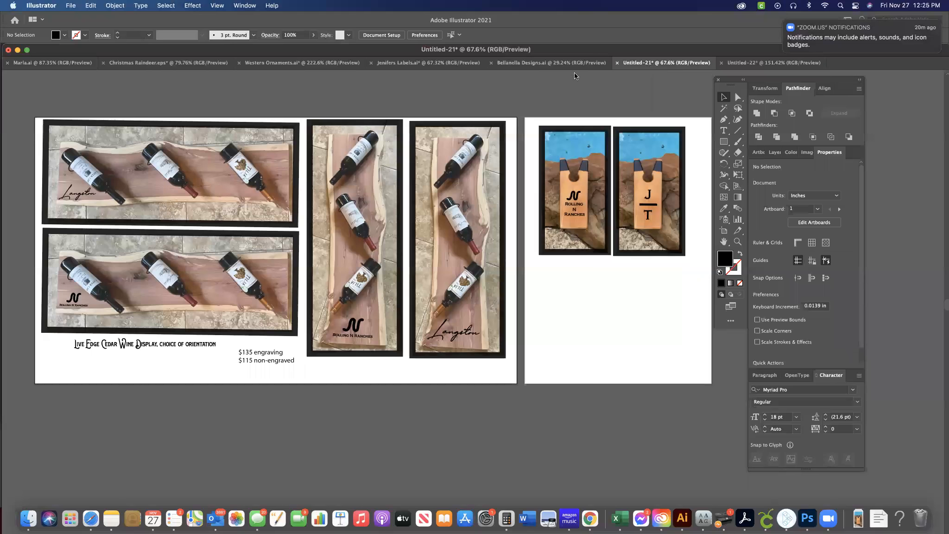
left_click(774, 63)
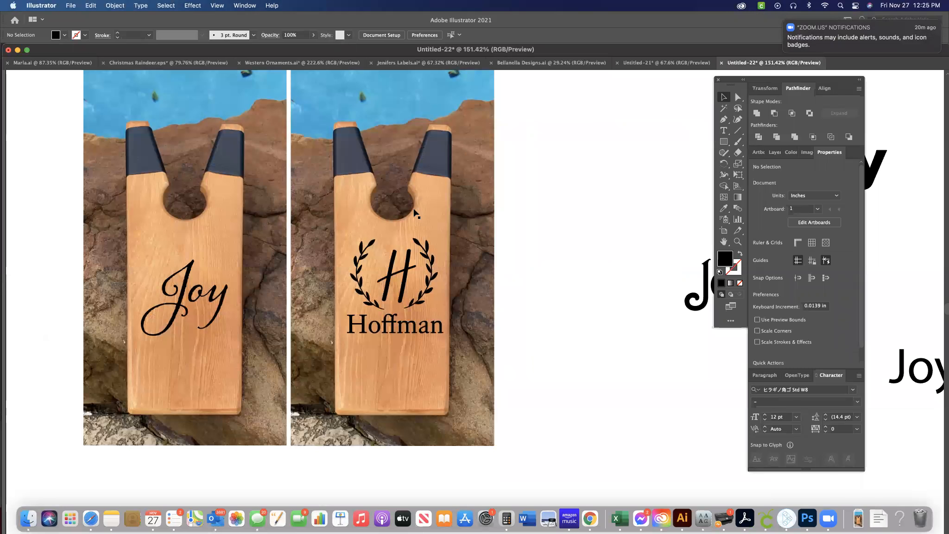
Capture a screenshot of the area containing both engraved board mock-ups.
scroll(416, 213, "right", 3)
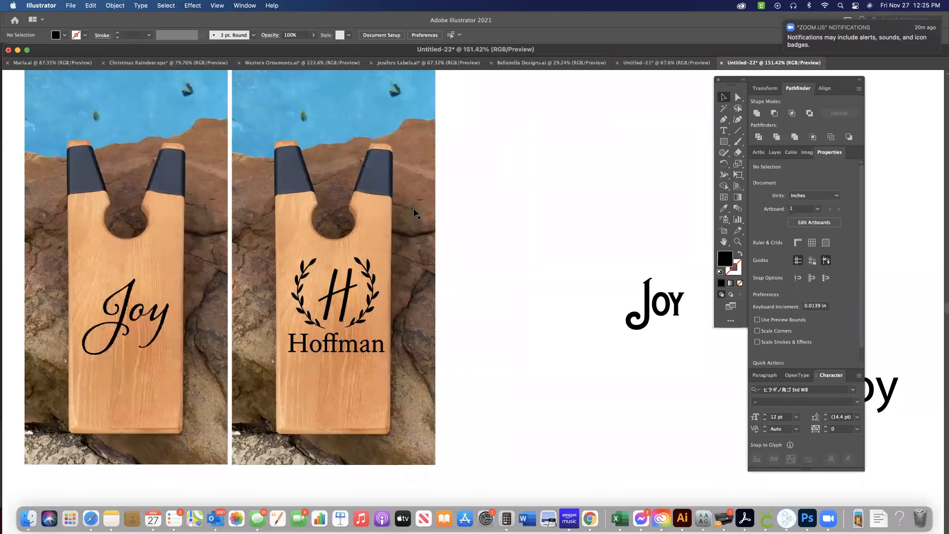
scroll(416, 213, "left", 1)
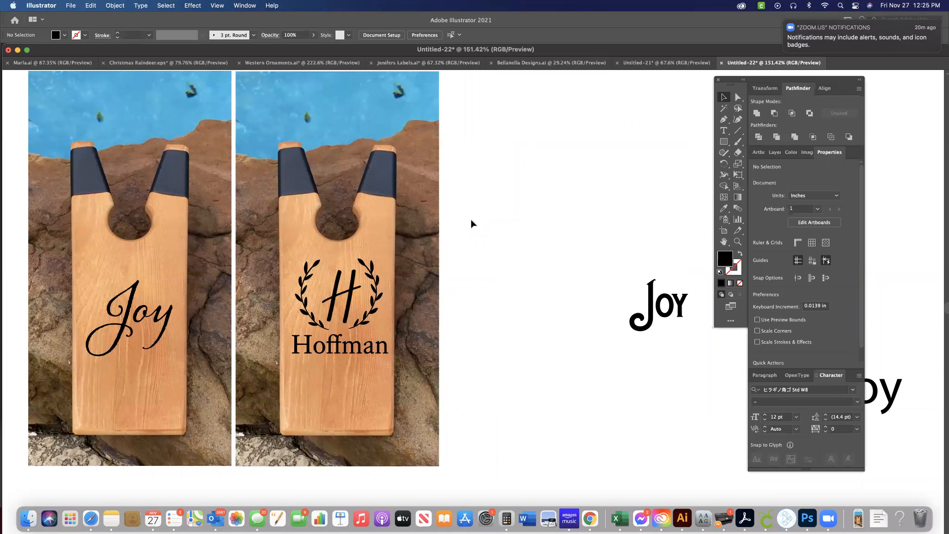
scroll(471, 224, "left", 4)
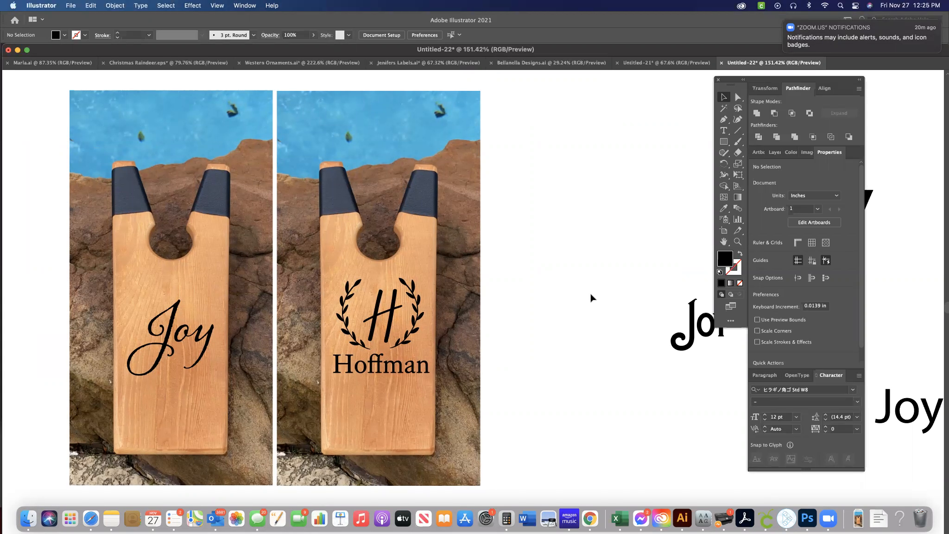
key("super+shift+4")
left_click_drag(60, 85, 489, 495)
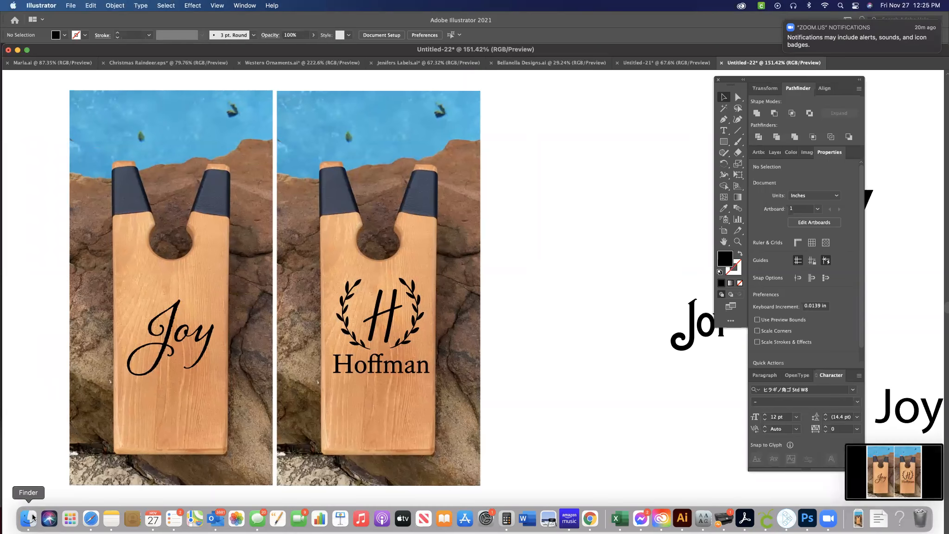
Switch to Finder, select the 12.25.36 PM screenshot in the Desktop folder, and widen the window to show full file names.
left_click(28, 517)
scroll(137, 139, "up", 2)
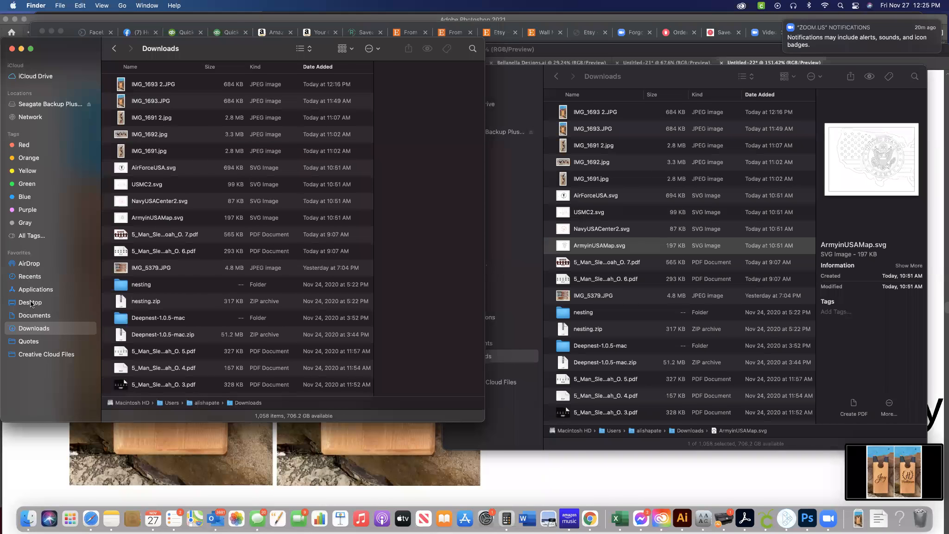
left_click(31, 302)
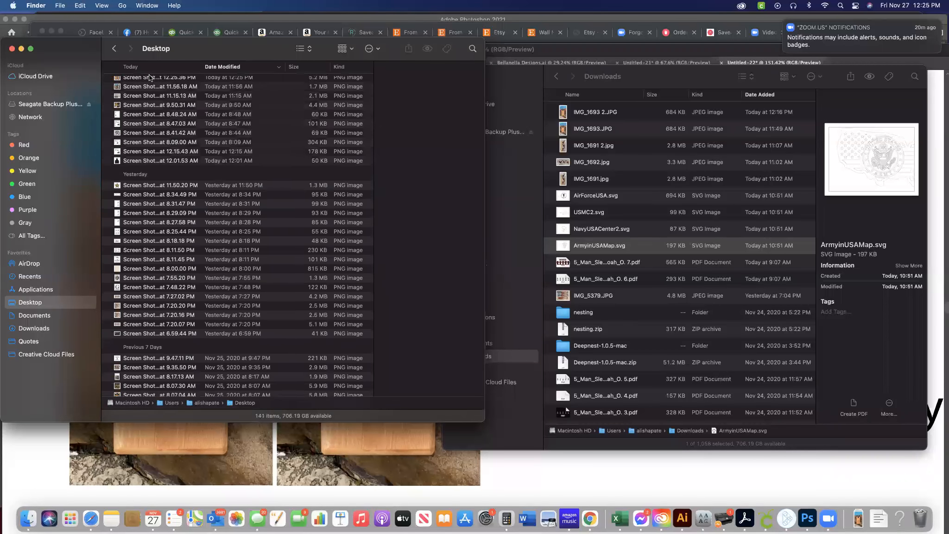
left_click(143, 81)
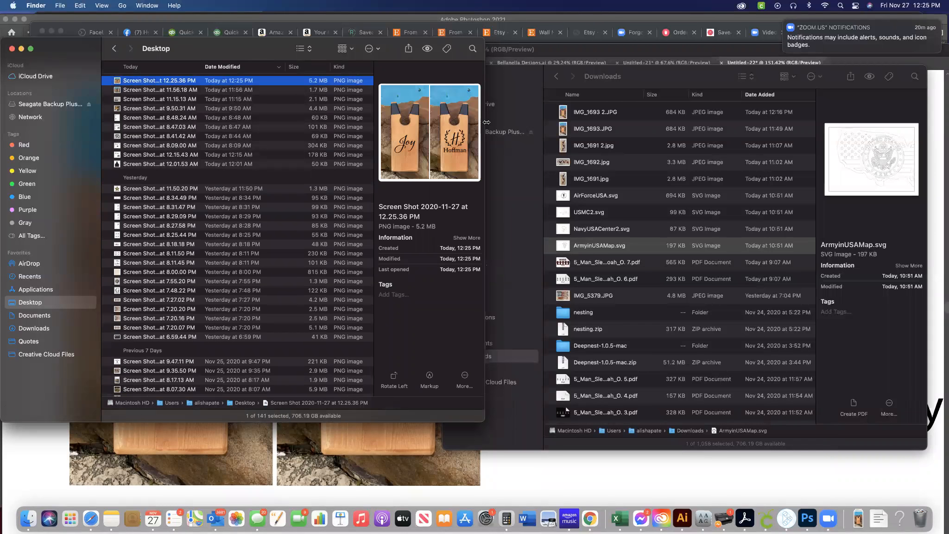
left_click_drag(618, 144, 693, 157)
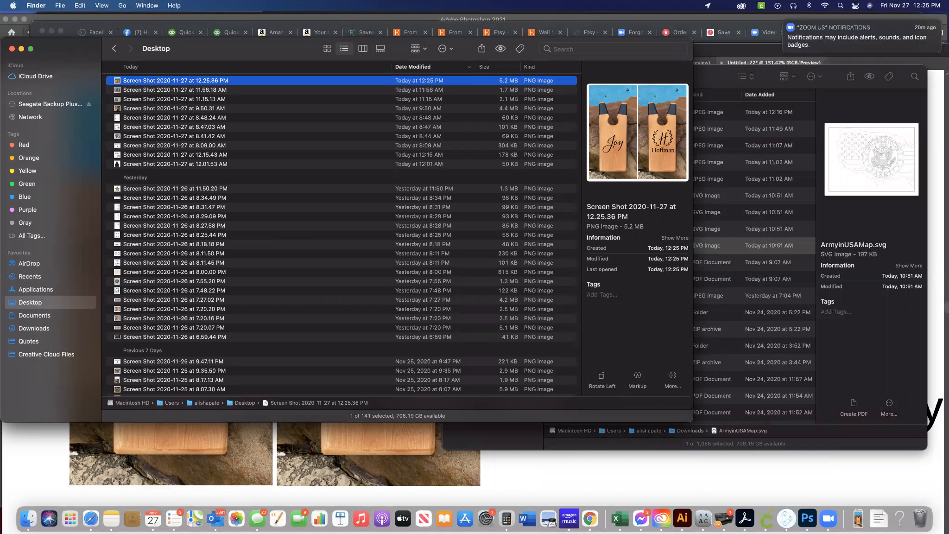
Switch to Messages, close the enlarged picture of placement options, and open the most recent conversation in the list.
left_click_drag(185, 128, 120, 39)
left_click_drag(326, 125, 722, 125)
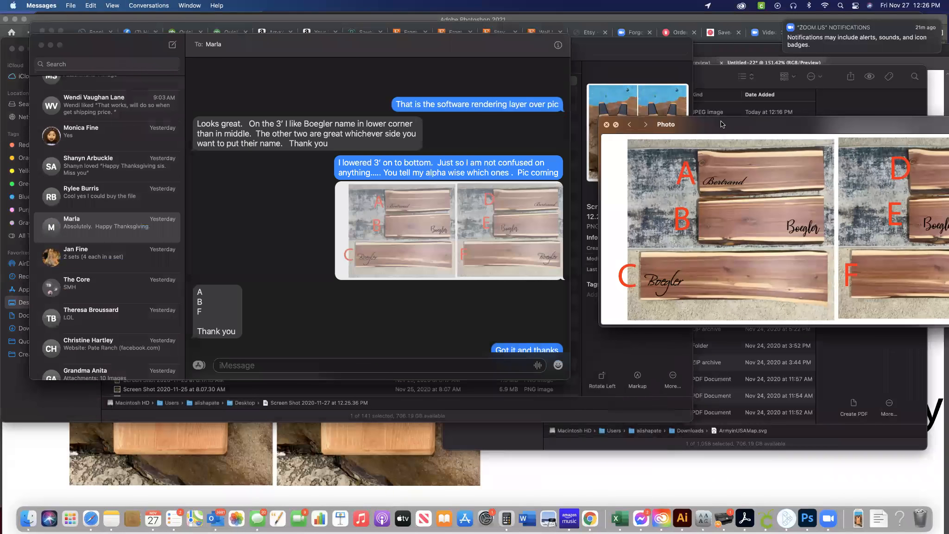
left_click(607, 125)
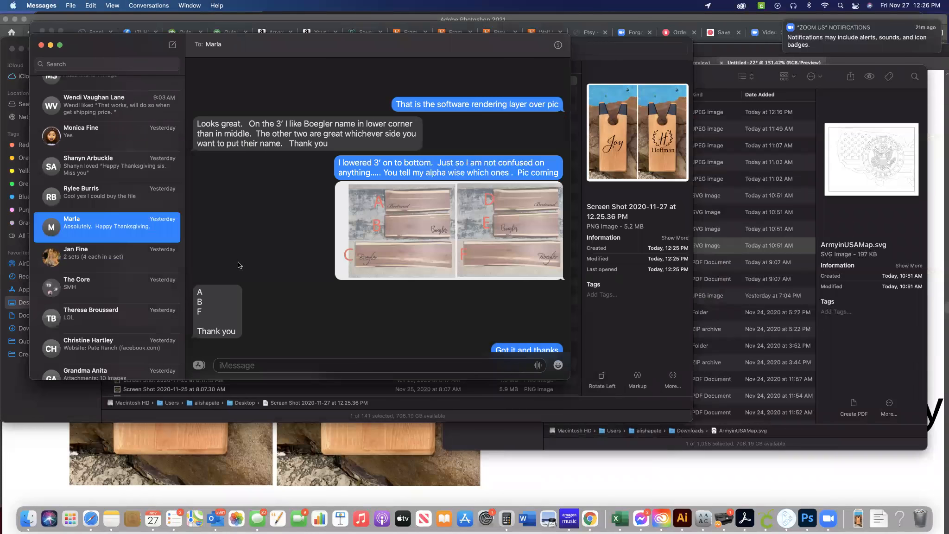
scroll(306, 303, "down", 2)
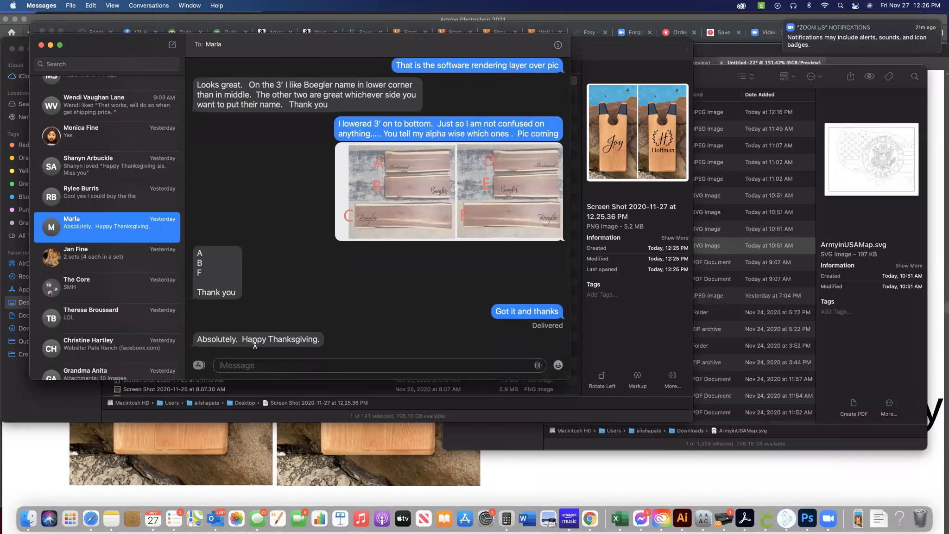
scroll(122, 154, "up", 5)
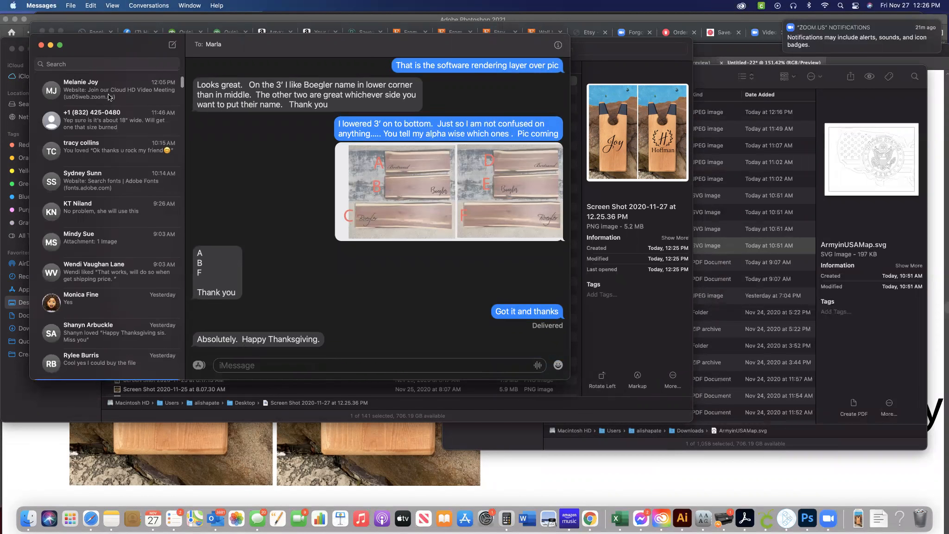
left_click(124, 89)
Start sending a file in this conversation and show the Desktop folder's files sorted by date modified.
left_click(152, 6)
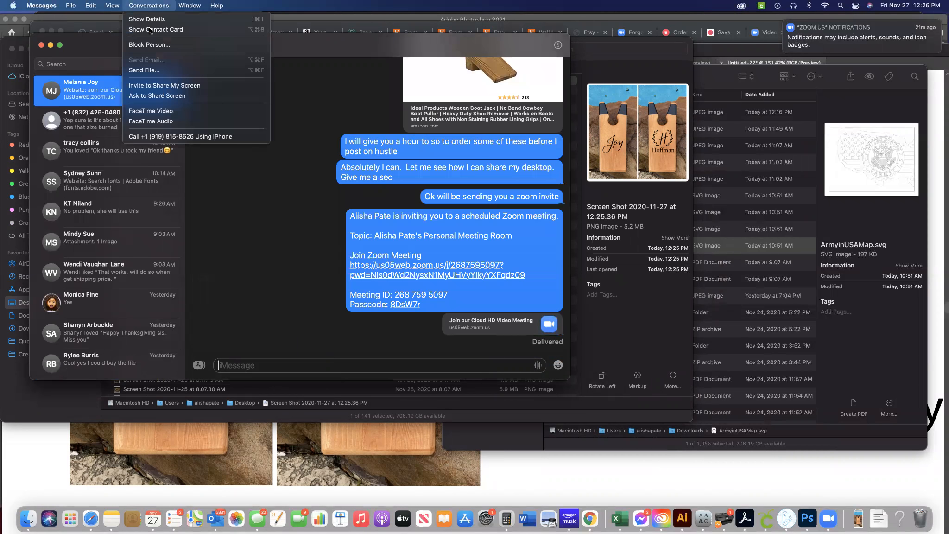
left_click(142, 70)
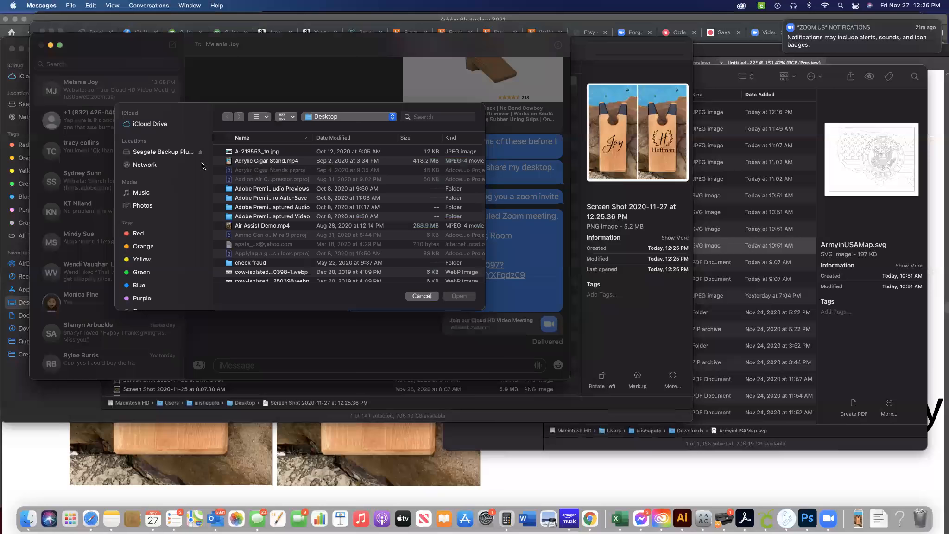
scroll(165, 208, "down", 5)
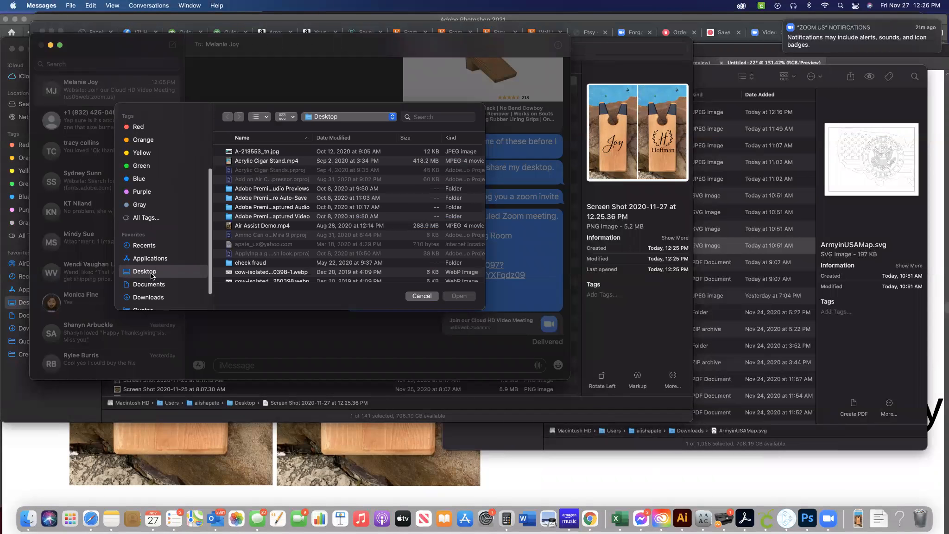
scroll(154, 266, "down", 2)
left_click(149, 260)
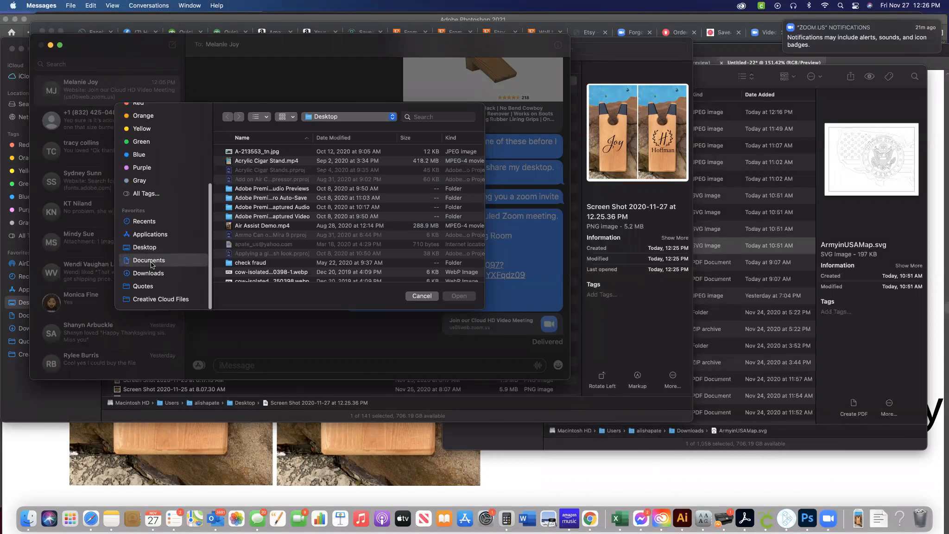
left_click(150, 249)
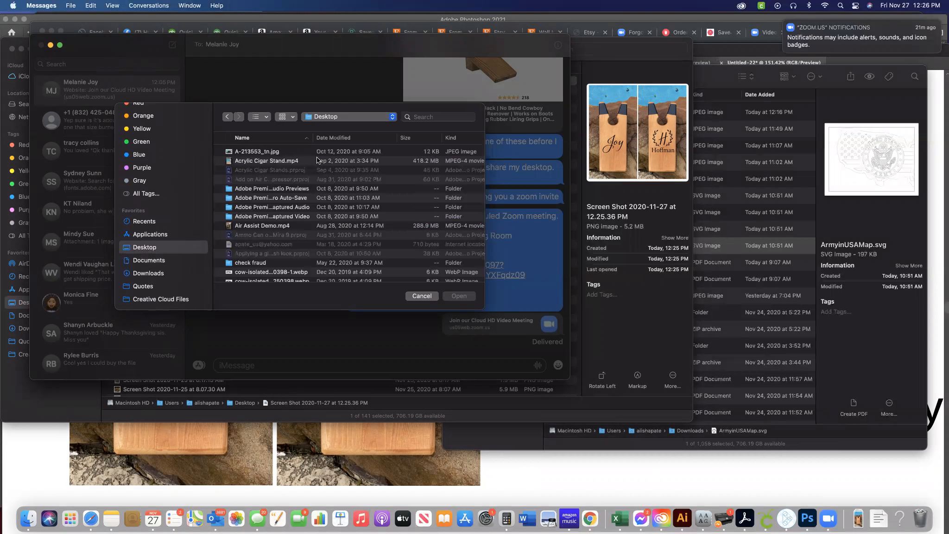
left_click(346, 138)
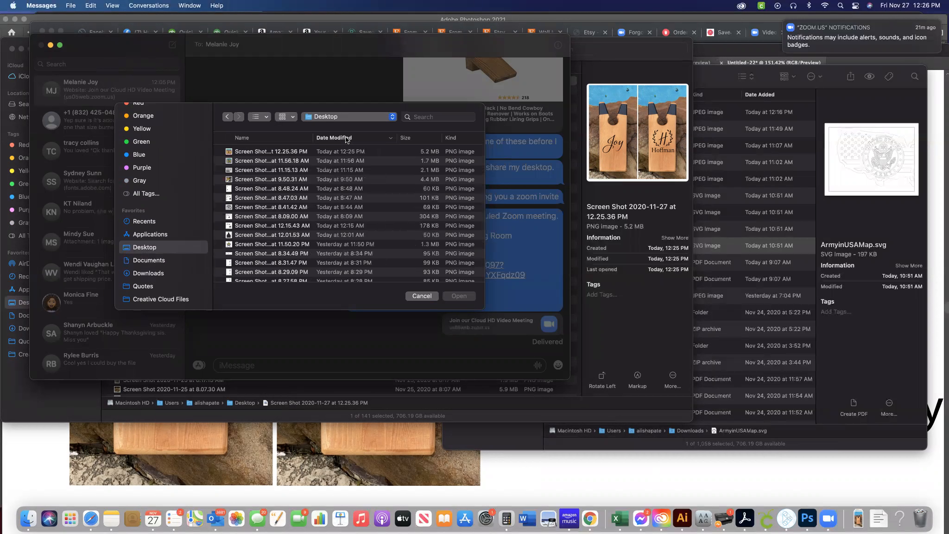
Attach the 12.25.36 PM screenshot, send it to the conversation, and move the Messages window out of the way.
scroll(290, 158, "up", 2)
left_click(249, 152)
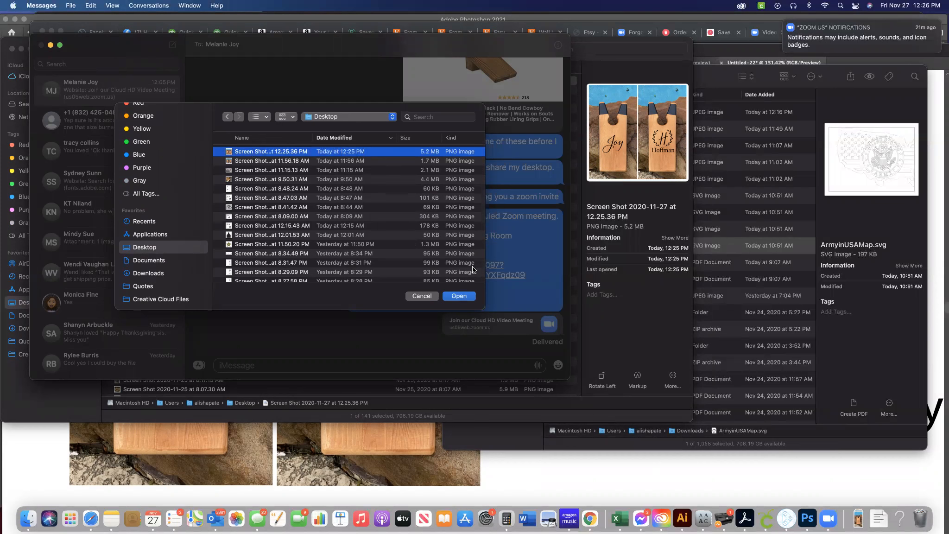
left_click(466, 295)
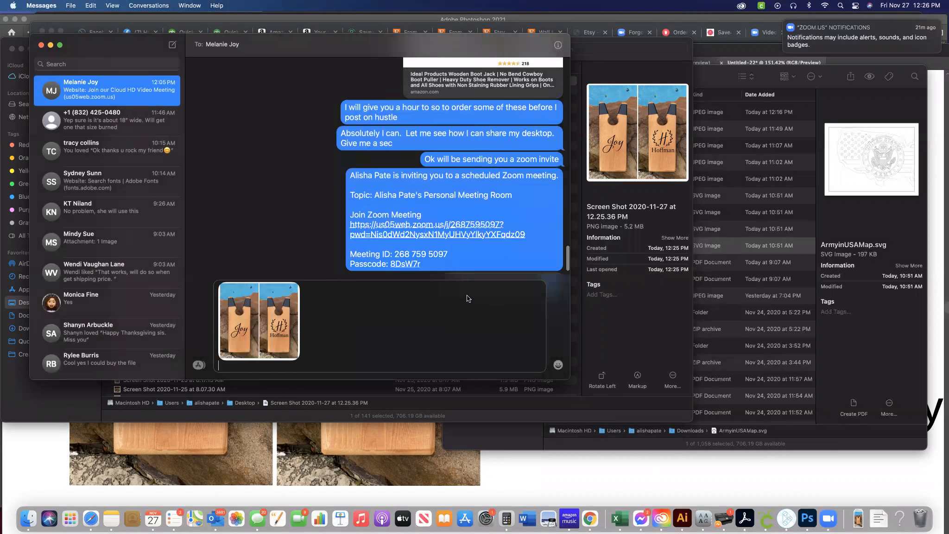
key("Return")
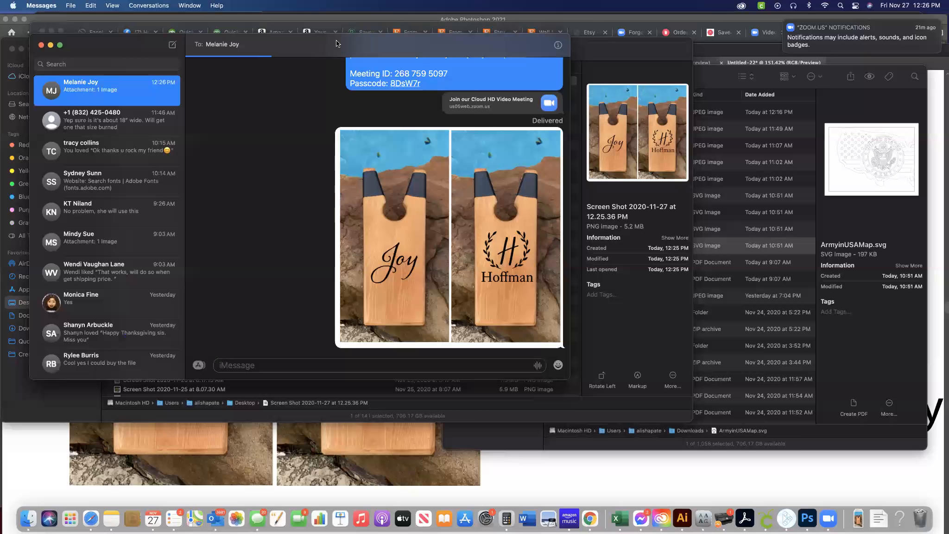
left_click_drag(367, 45, 0, 134)
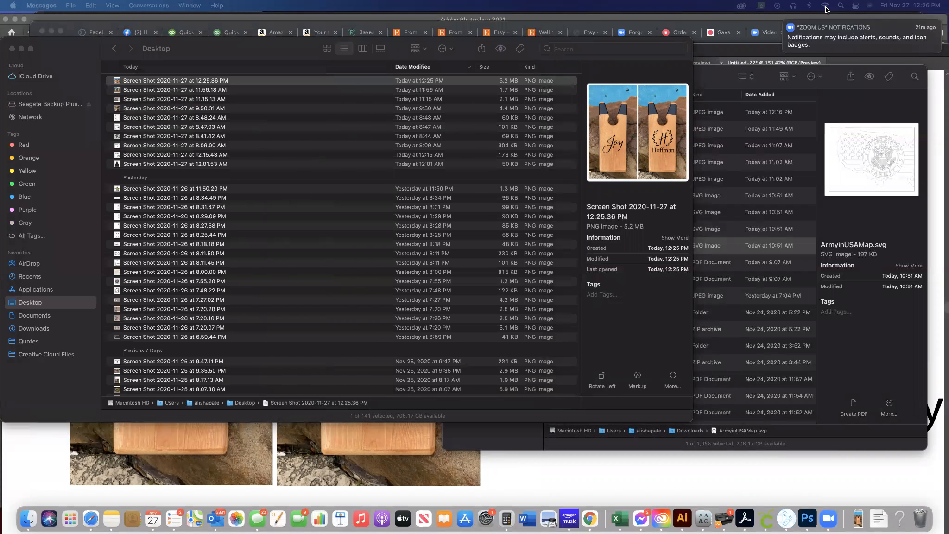
Return to Illustrator and set the opacity of the board photo behind the "Joy" text to 85%.
left_click(557, 479)
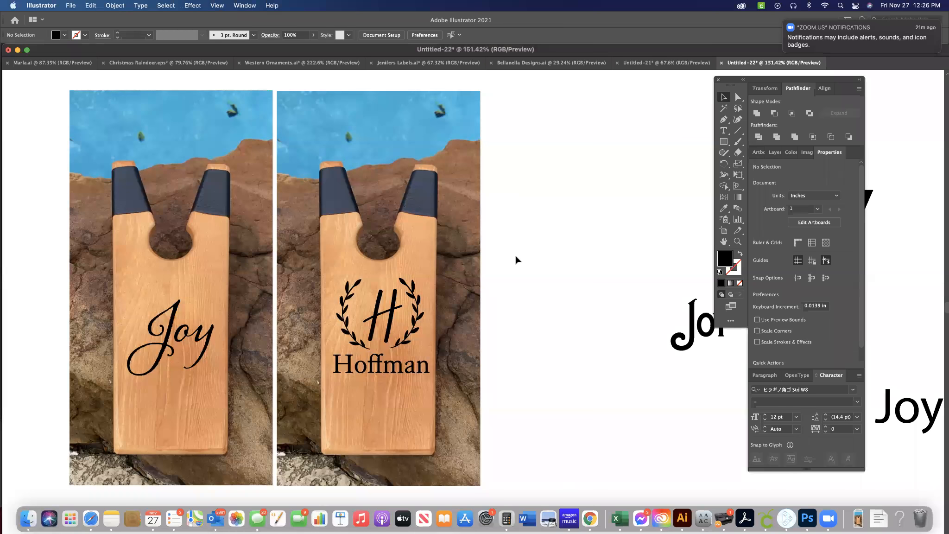
scroll(515, 260, "right", 2)
scroll(516, 260, "down", 3)
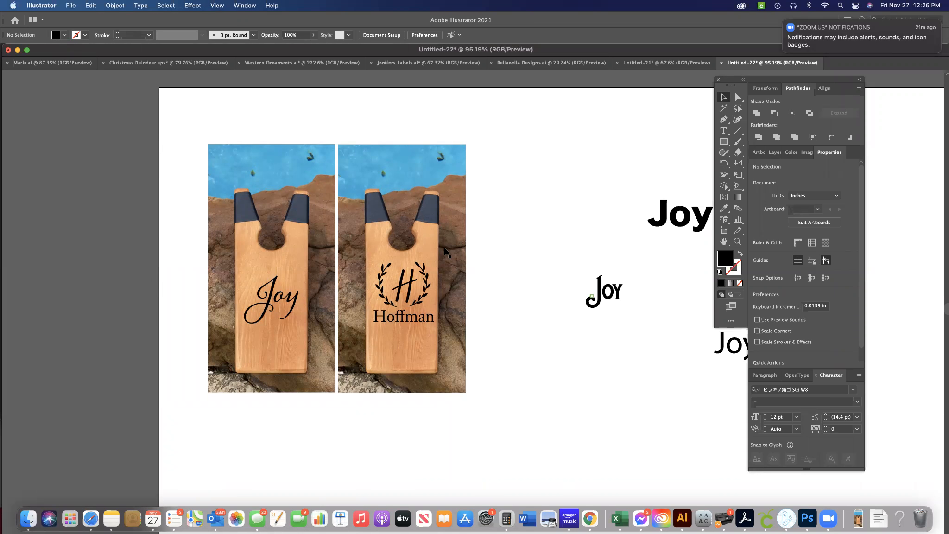
scroll(336, 245, "up", 1)
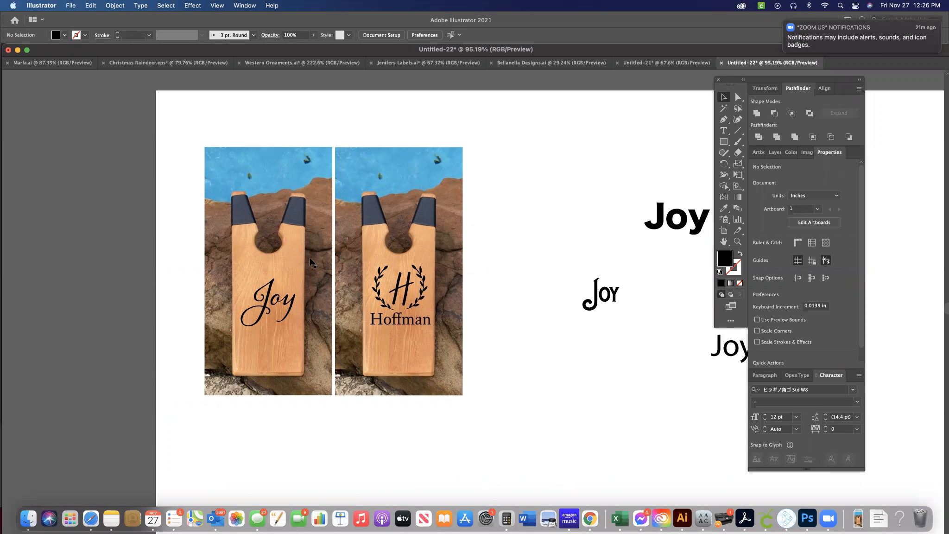
scroll(288, 274, "up", 5)
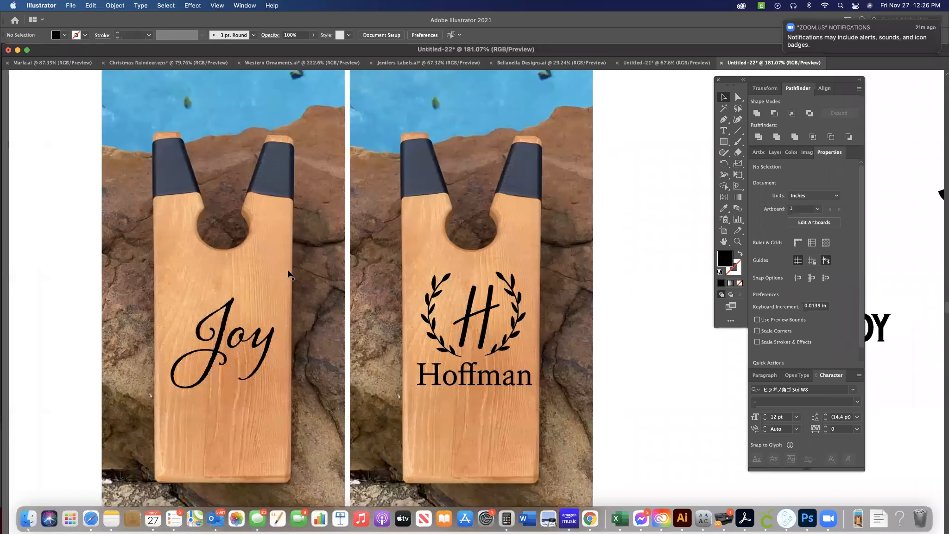
scroll(288, 274, "up", 1)
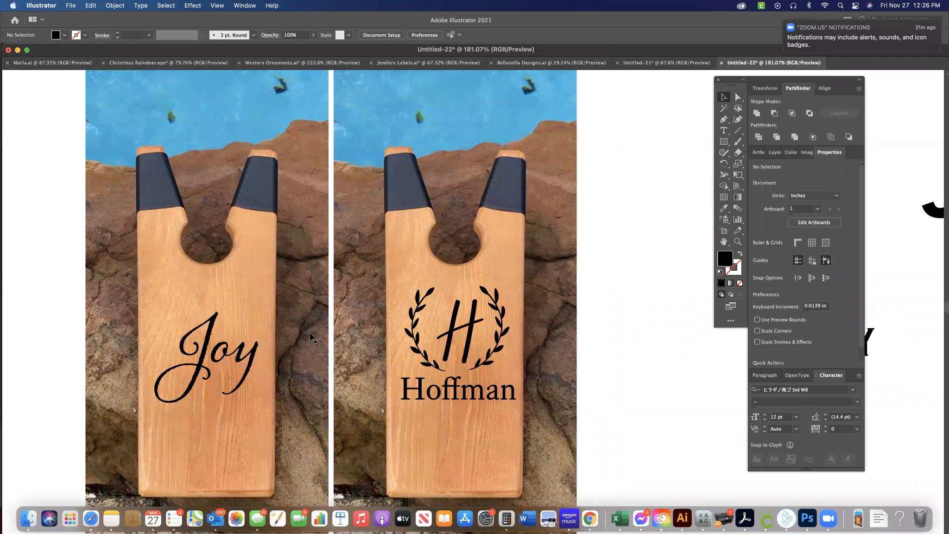
left_click(305, 307)
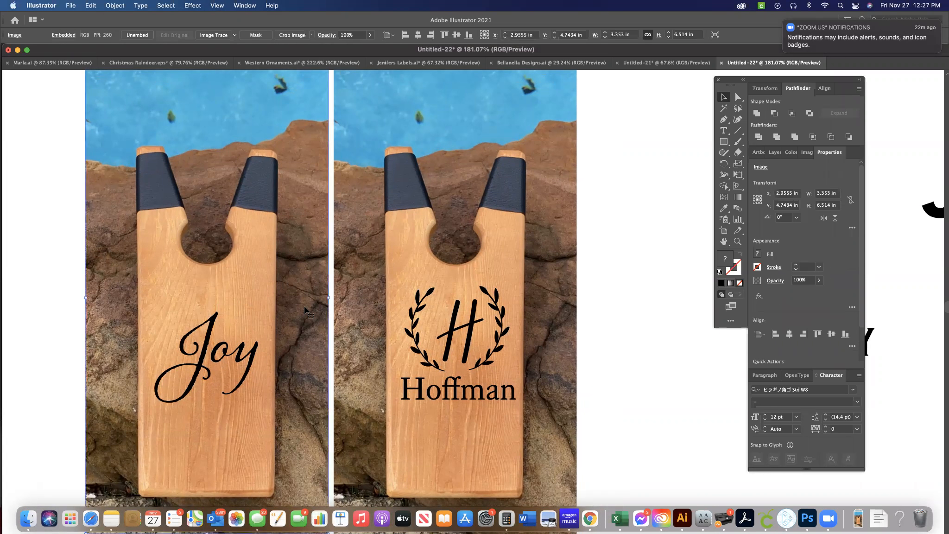
left_click(808, 280)
left_click_drag(809, 280, 787, 279)
type("80")
key("Return")
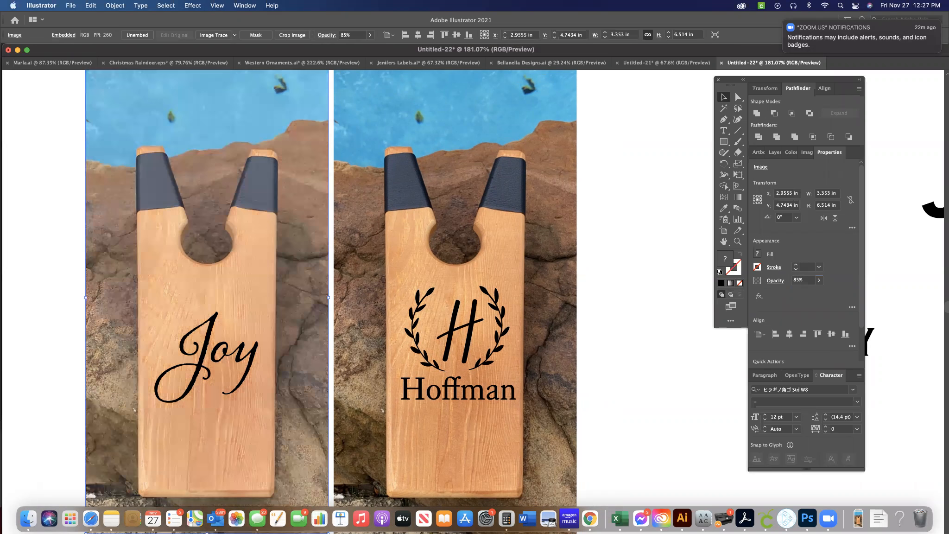
Set the opacity of the board photo behind the laurel-wreath design to 85% and deselect it.
left_click(457, 147)
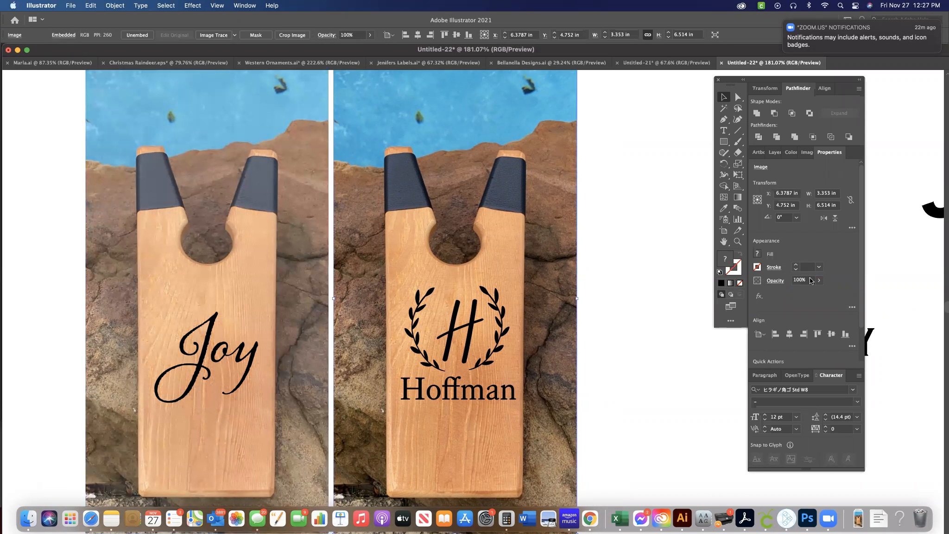
left_click_drag(807, 279, 782, 280)
type("85")
key("Return")
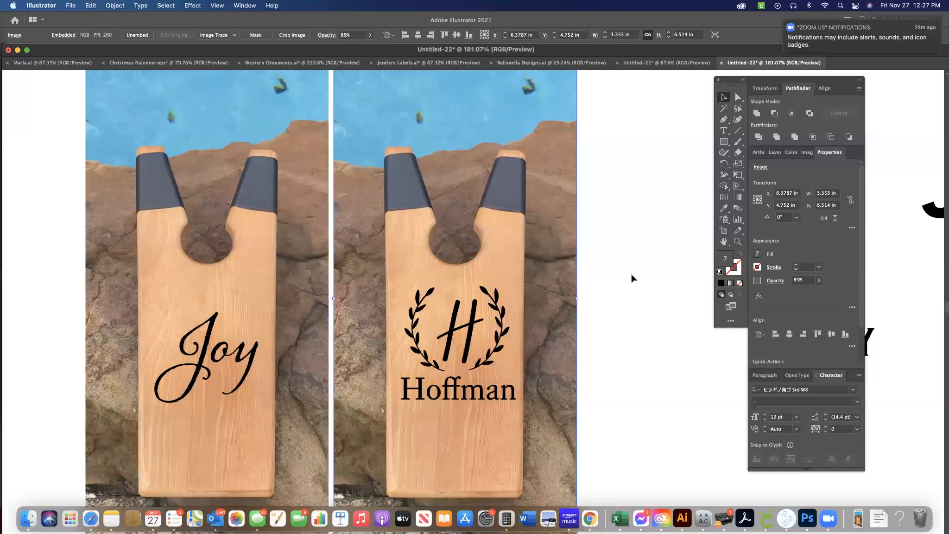
left_click(631, 277)
Delete the spare "Joy" font samples beside the two board mock-ups.
scroll(632, 278, "down", 3)
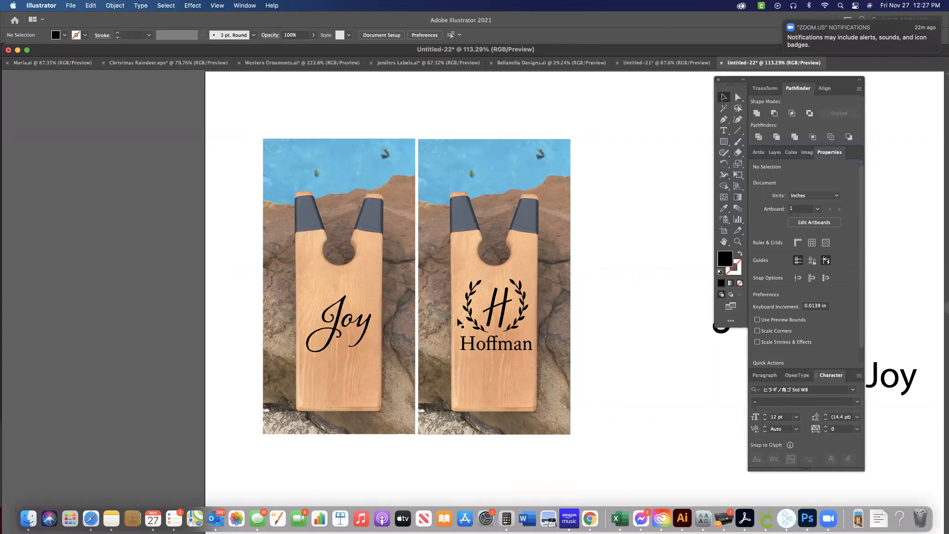
scroll(457, 322, "right", 2)
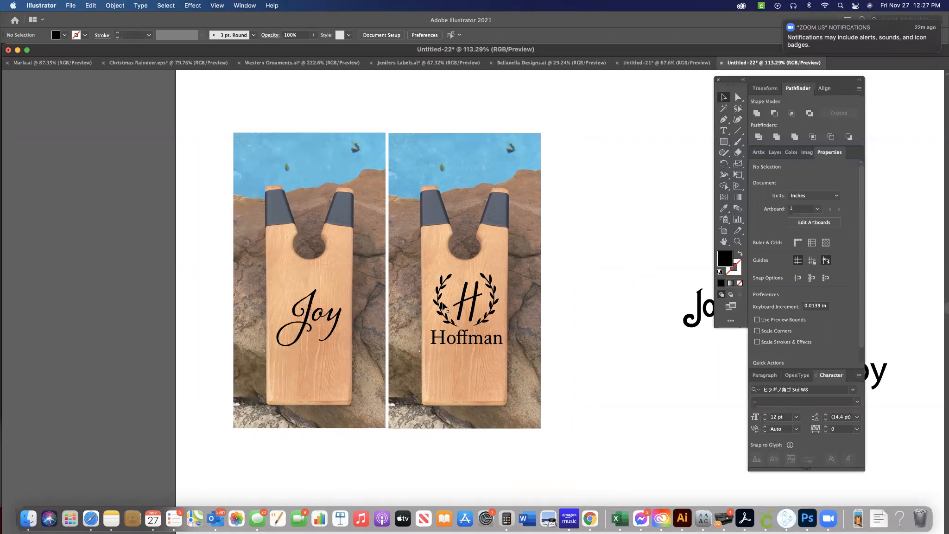
scroll(442, 303, "right", 5)
scroll(524, 285, "right", 10)
scroll(524, 285, "down", 2)
scroll(524, 288, "down", 2)
left_click_drag(616, 387, 485, 161)
key("Delete")
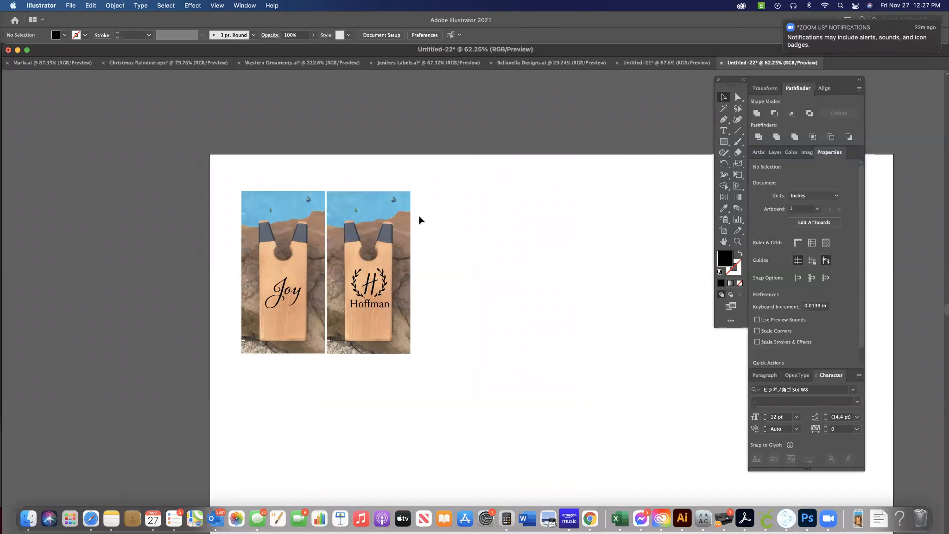
Convert the script "Joy" text on the first board to outlines.
scroll(419, 218, "up", 5)
left_click(396, 336)
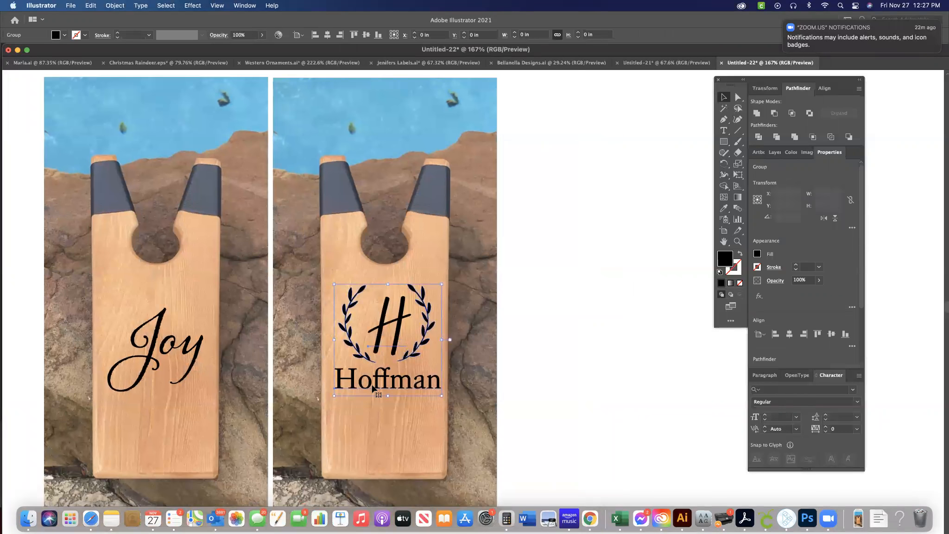
left_click(166, 349)
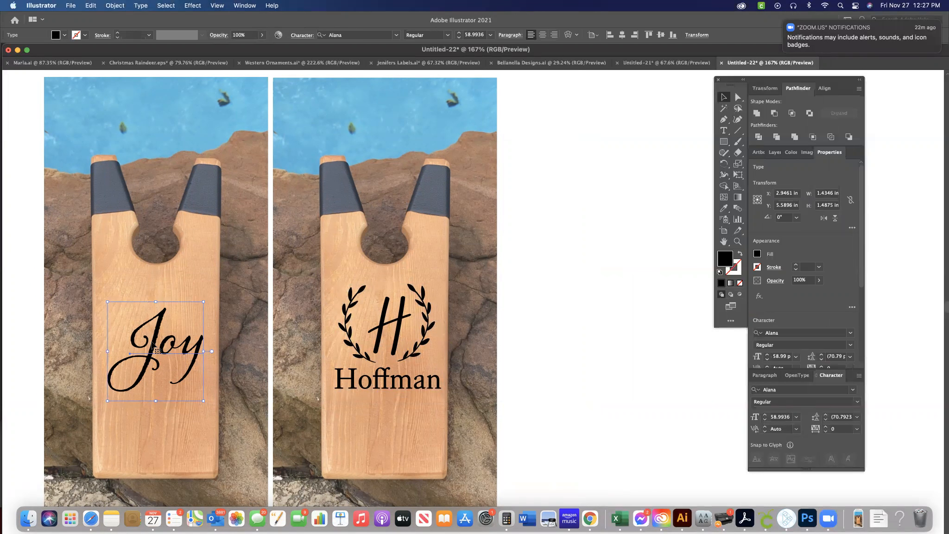
left_click(170, 6)
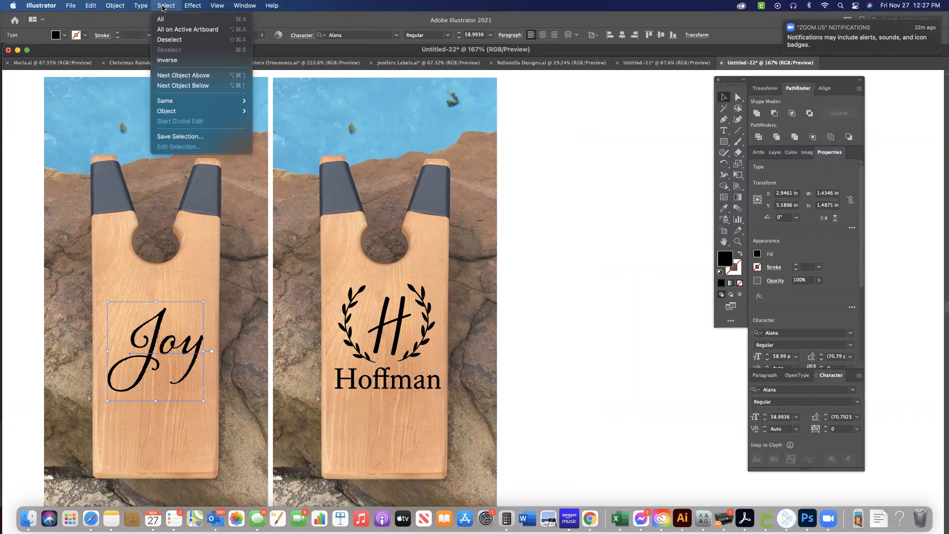
mouse_move(140, 5)
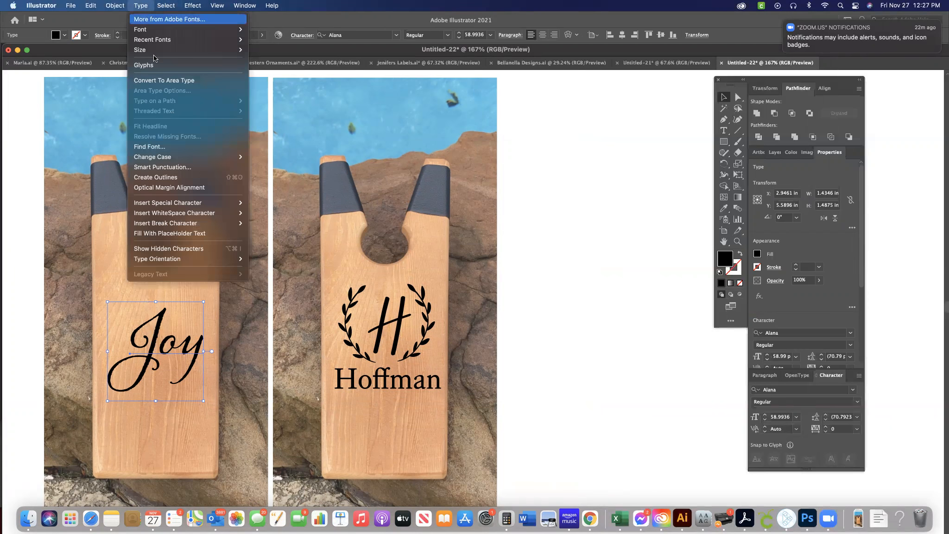
left_click(161, 178)
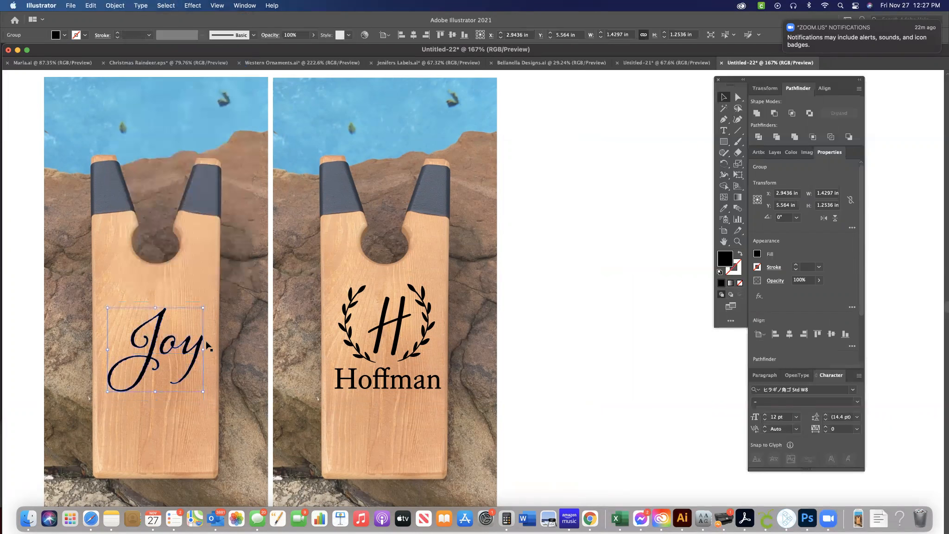
Add a black 0.5 pt stroke to the outlined "Joy" lettering on the first board.
scroll(206, 347, "up", 3)
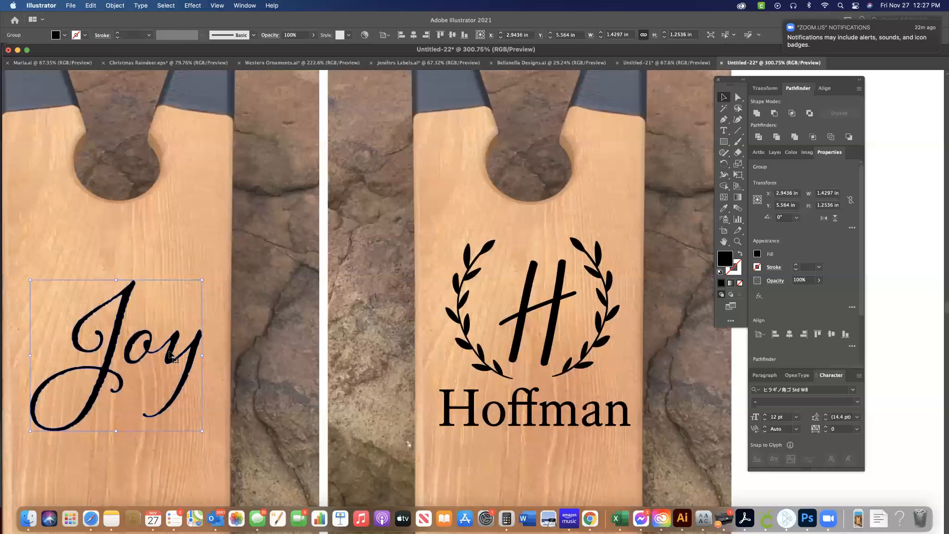
scroll(171, 356, "up", 5)
scroll(169, 354, "left", 5)
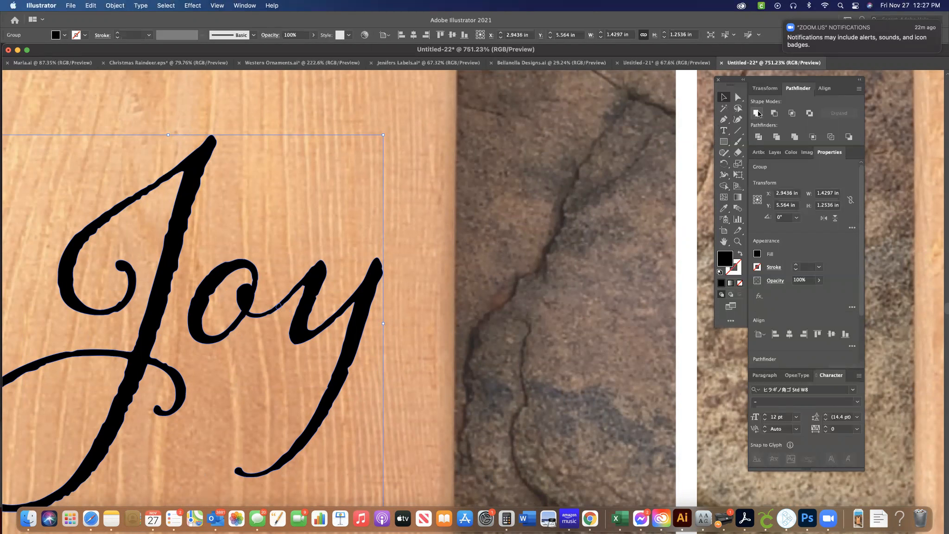
scroll(363, 274, "down", 6)
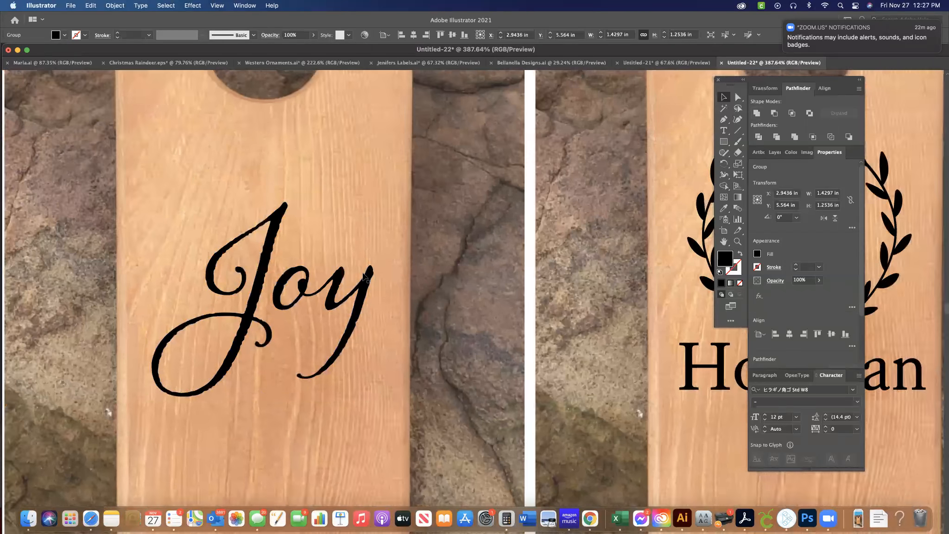
scroll(363, 274, "right", 3)
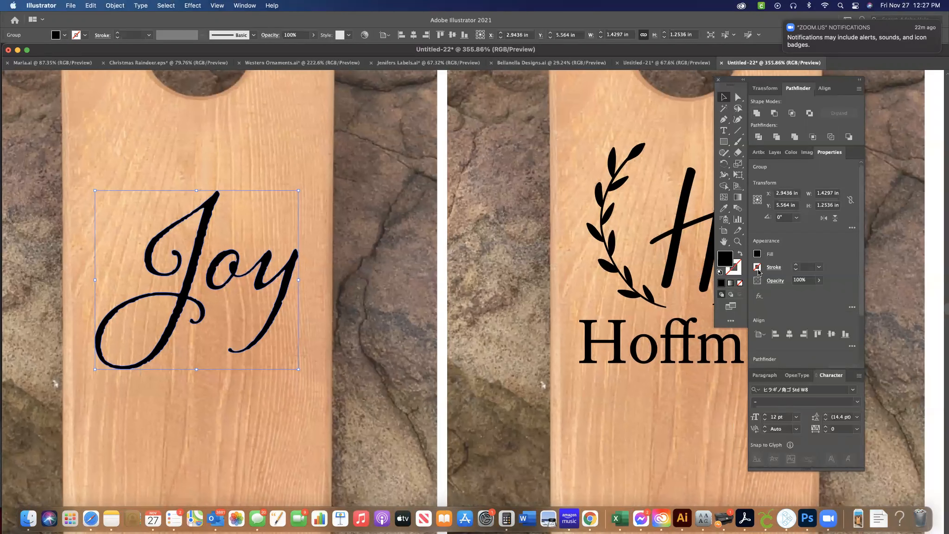
left_click(757, 267)
left_click(664, 348)
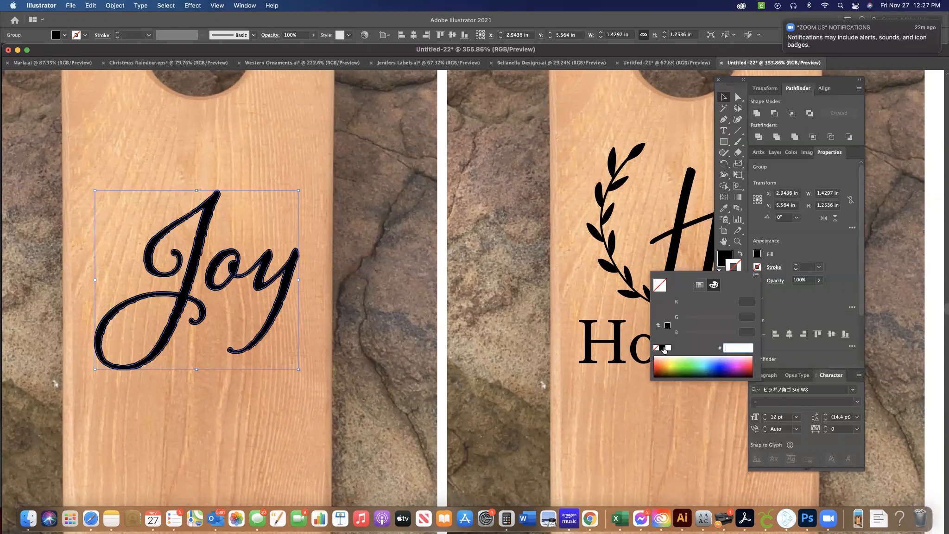
left_click(821, 269)
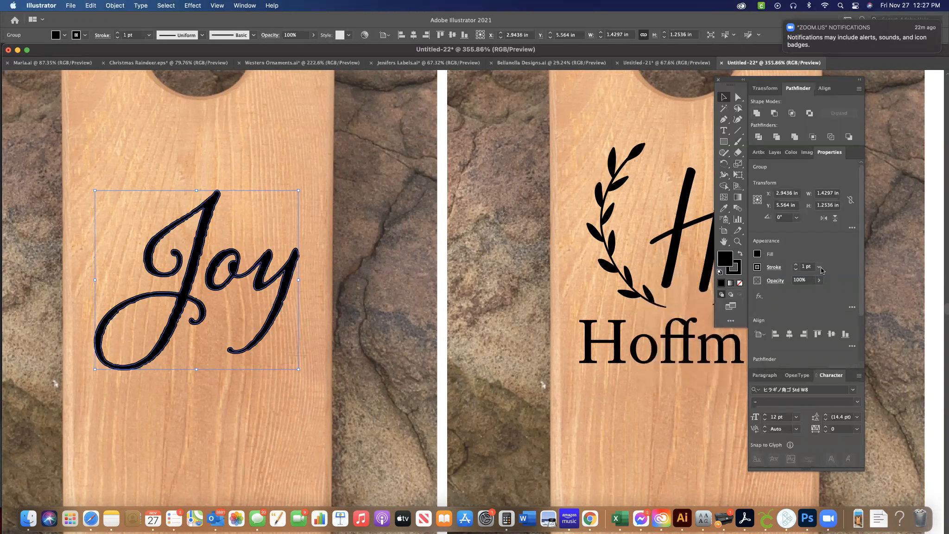
left_click(820, 270)
left_click(833, 288)
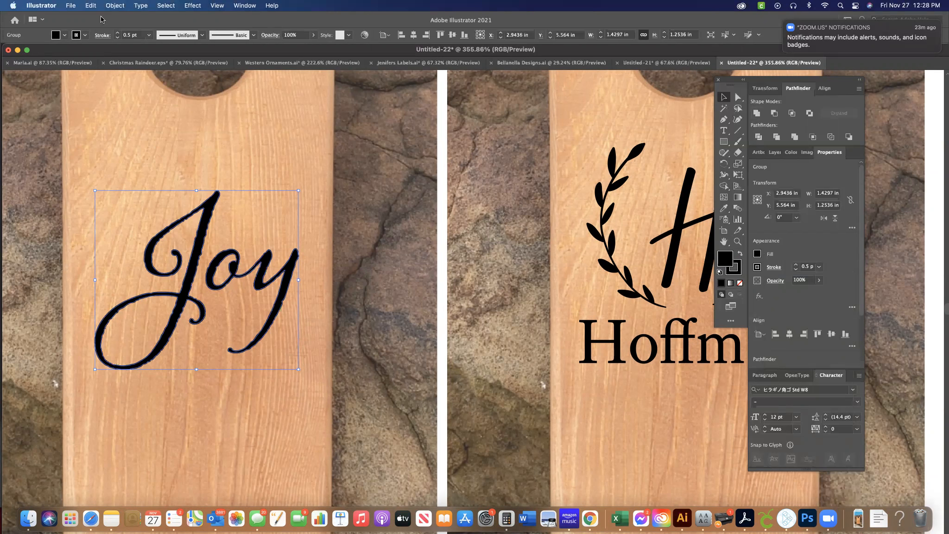
Expand only the stroke of the "Joy" lettering, unite the resulting shapes with Pathfinder, and deselect.
left_click(111, 6)
left_click(112, 121)
left_click(308, 257)
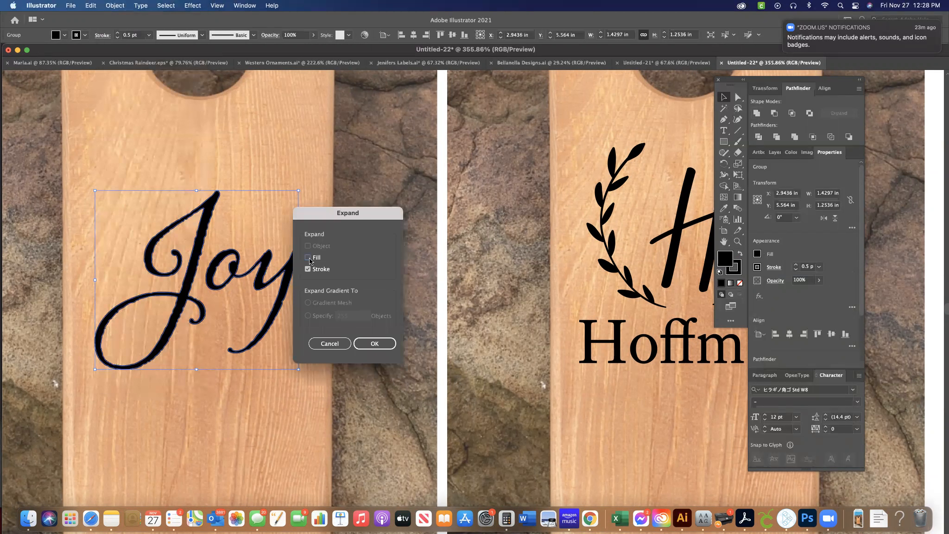
left_click(375, 343)
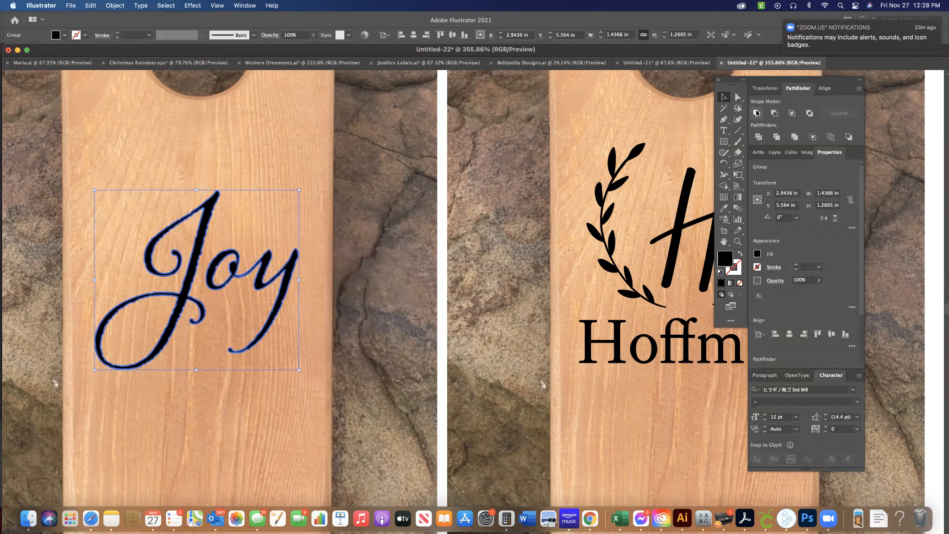
left_click(756, 112)
scroll(271, 207, "down", 5, "alt")
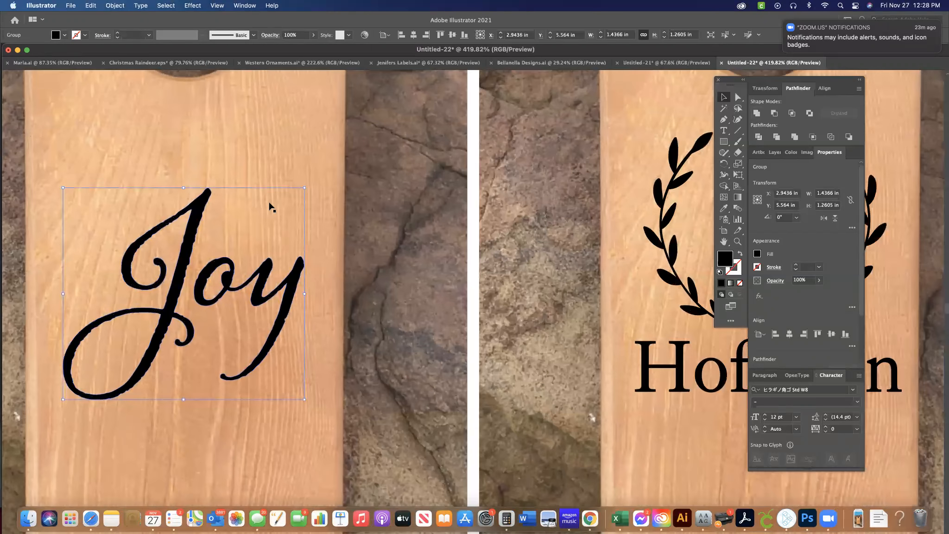
left_click(34, 217)
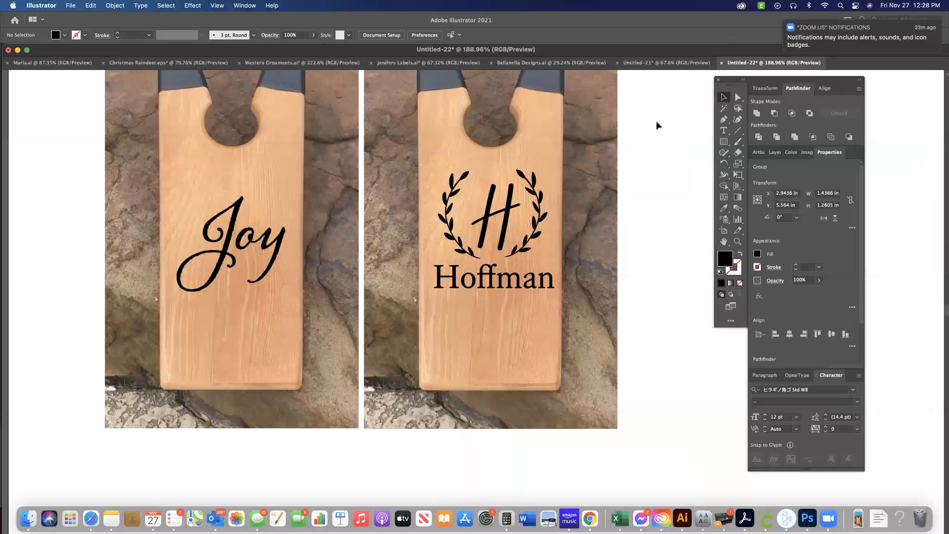
Try deleting the laurel-wreath "Hoffman" design together with its board photo.
left_click(507, 283)
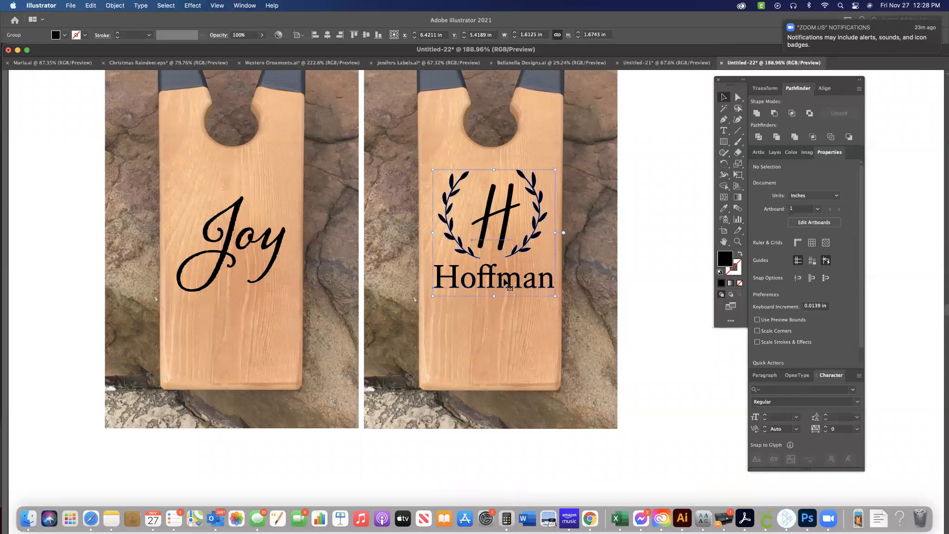
scroll(197, 231, "up", 1)
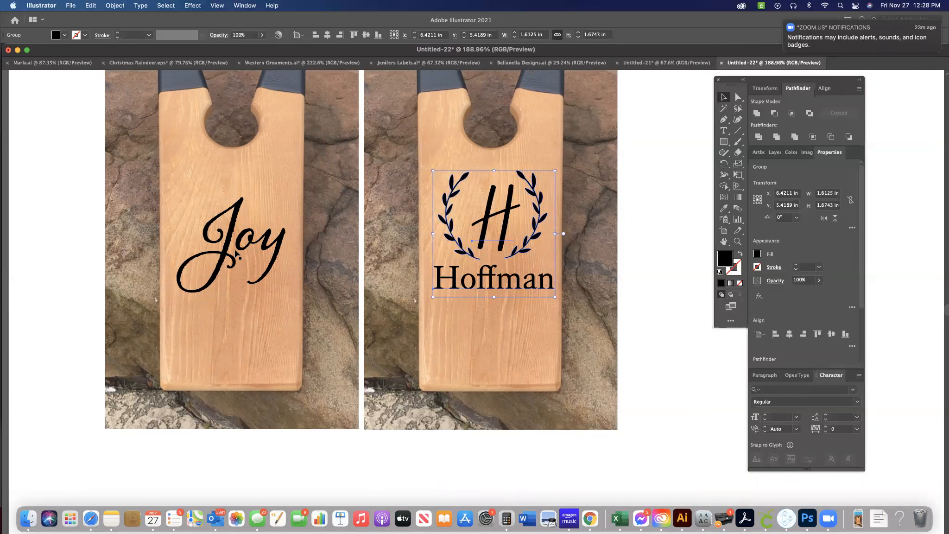
scroll(237, 255, "up", 4)
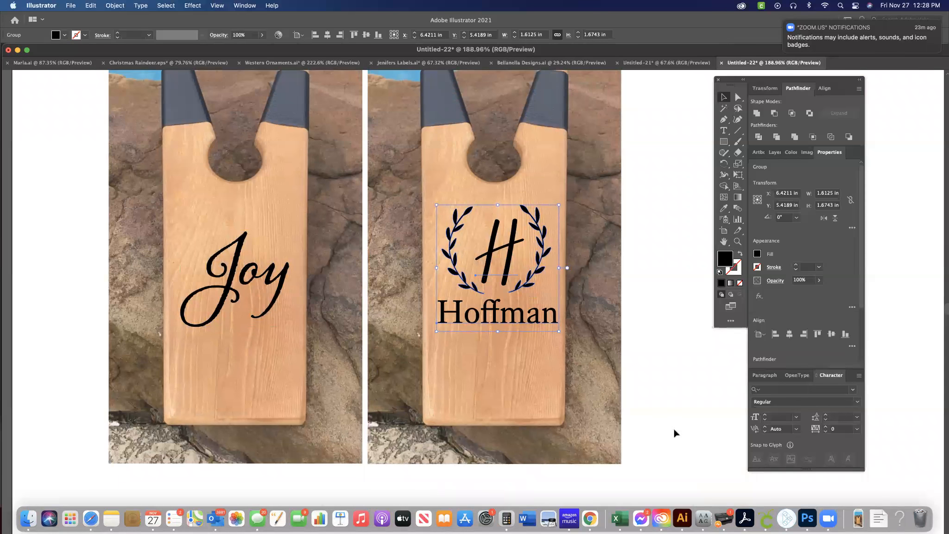
left_click(520, 186)
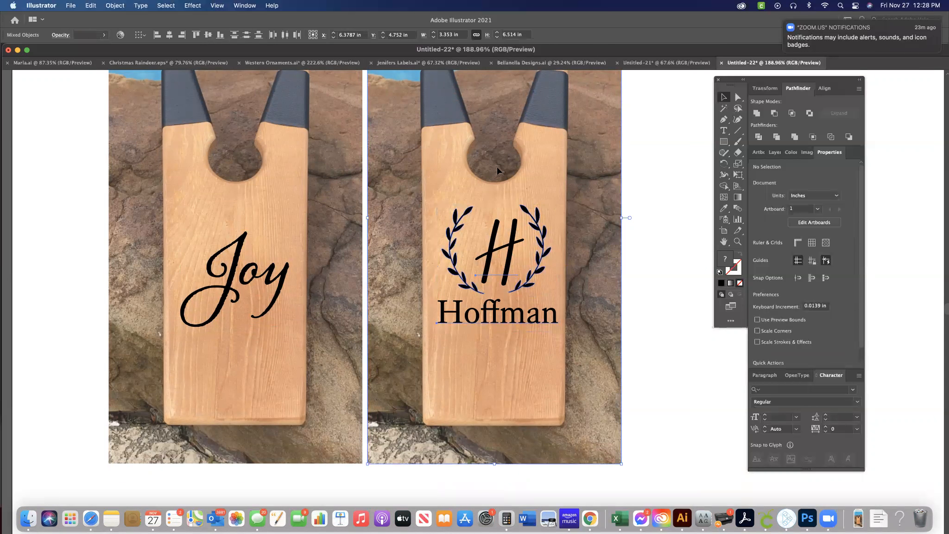
key("Delete")
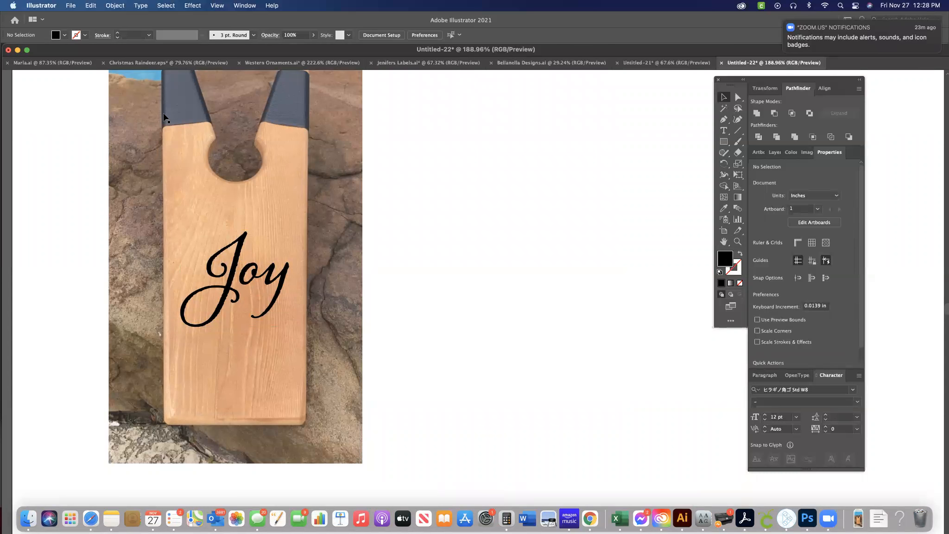
Undo back past the deletion and redo the Unite on the "Joy" lettering.
key("super+z")
key("super+z")
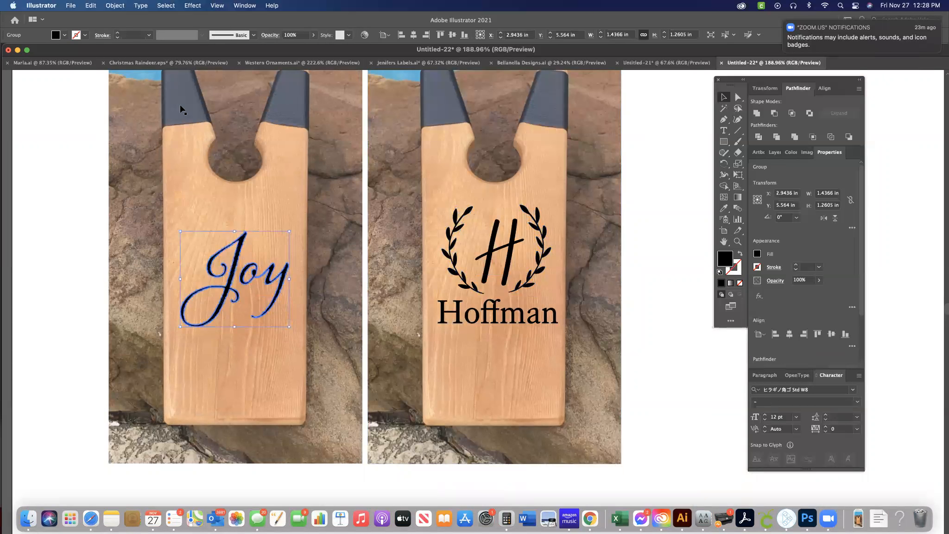
left_click(91, 5)
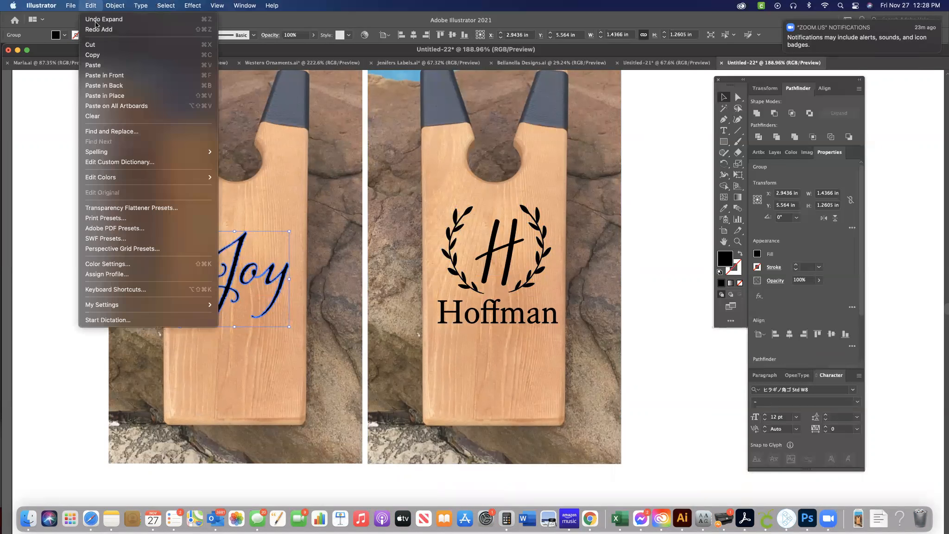
left_click(104, 26)
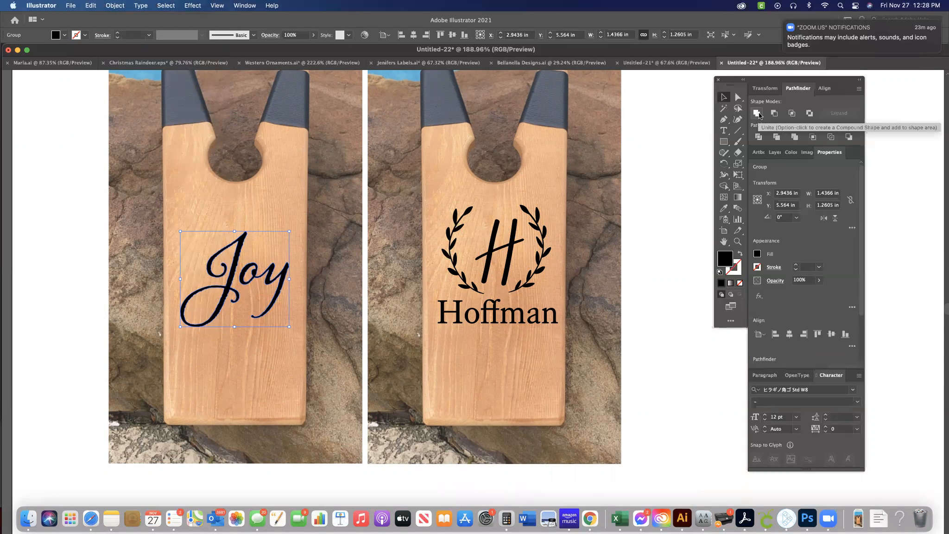
Shift the floating tool panels closer to the artwork and delete the laurel-wreath "Hoffman" board mock-up.
left_click_drag(725, 80, 645, 78)
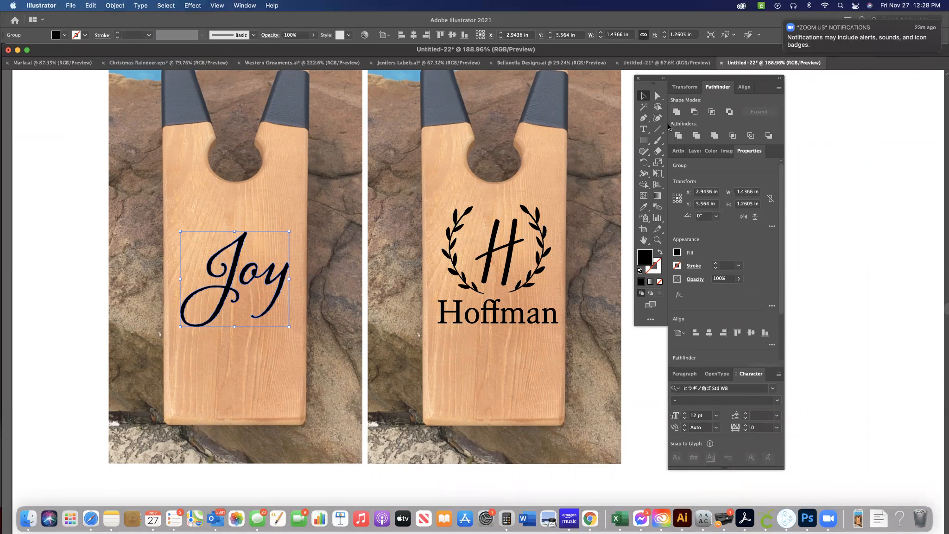
left_click_drag(626, 491, 425, 117)
key("Delete")
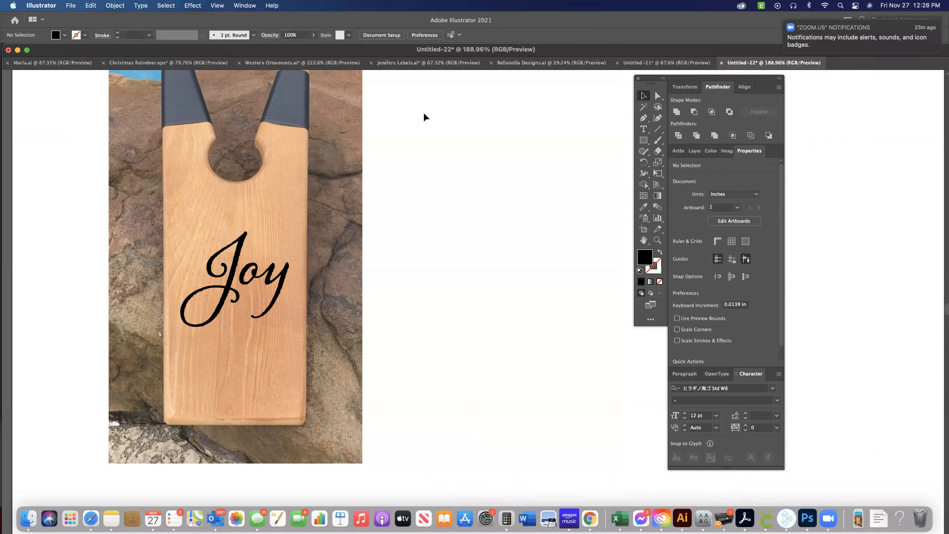
Try moving the board photo away from the "Joy" lettering, undo the move, and deselect.
left_click_drag(351, 203, 555, 237)
key("super+z")
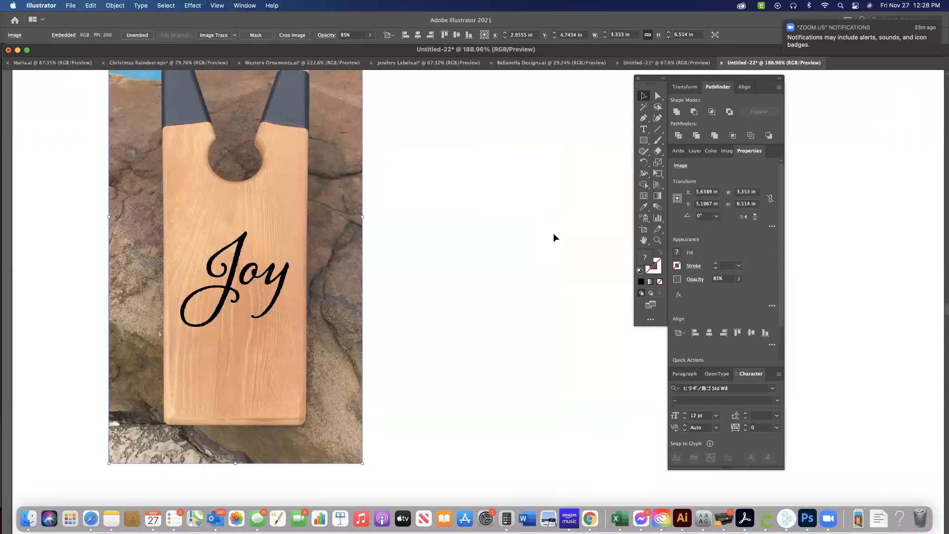
left_click(456, 259)
Check the full artboard's dimensions in artboard editing mode and exit without changing them.
scroll(456, 259, "up", 2)
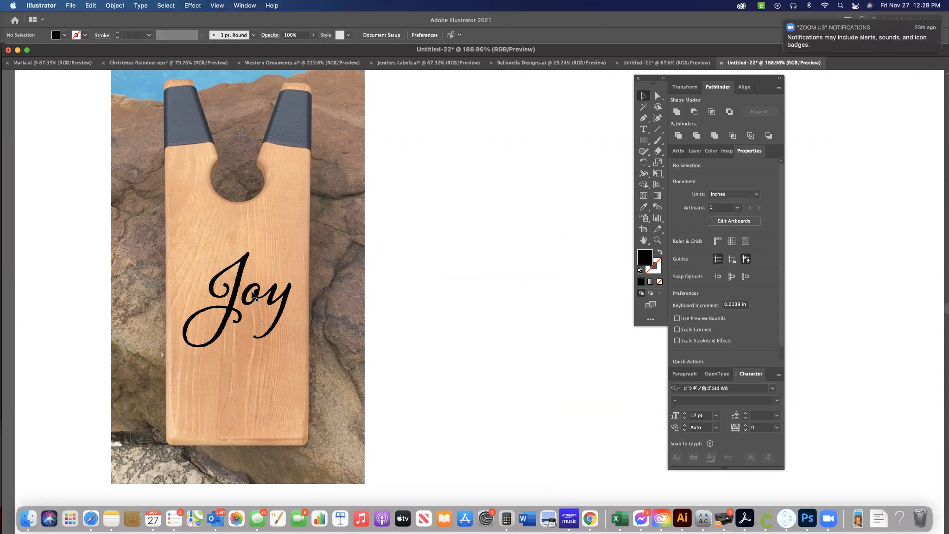
scroll(367, 294, "down", 5)
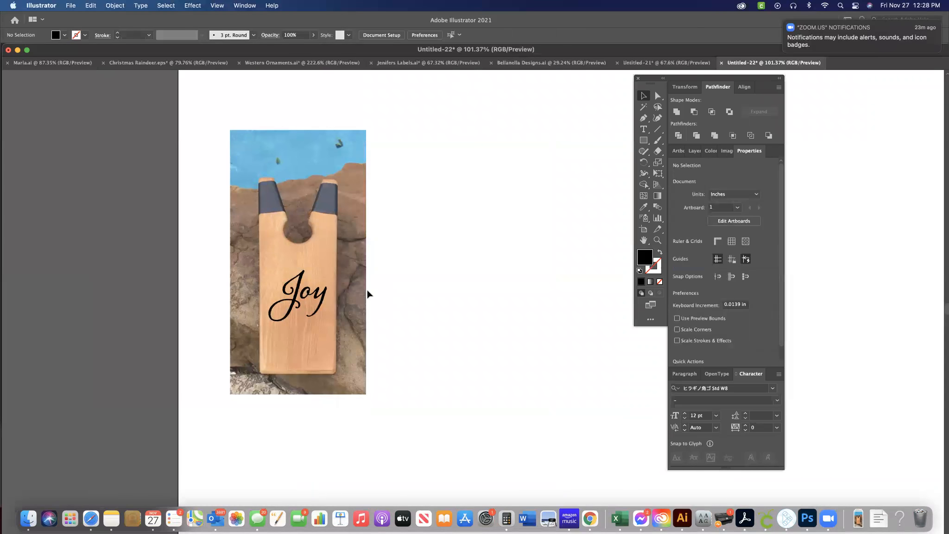
scroll(370, 294, "down", 5)
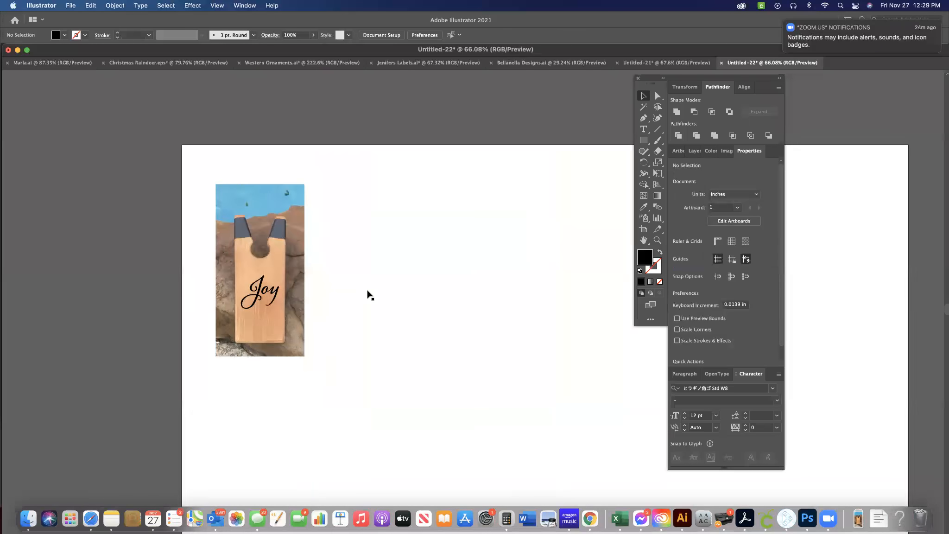
scroll(369, 295, "down", 2)
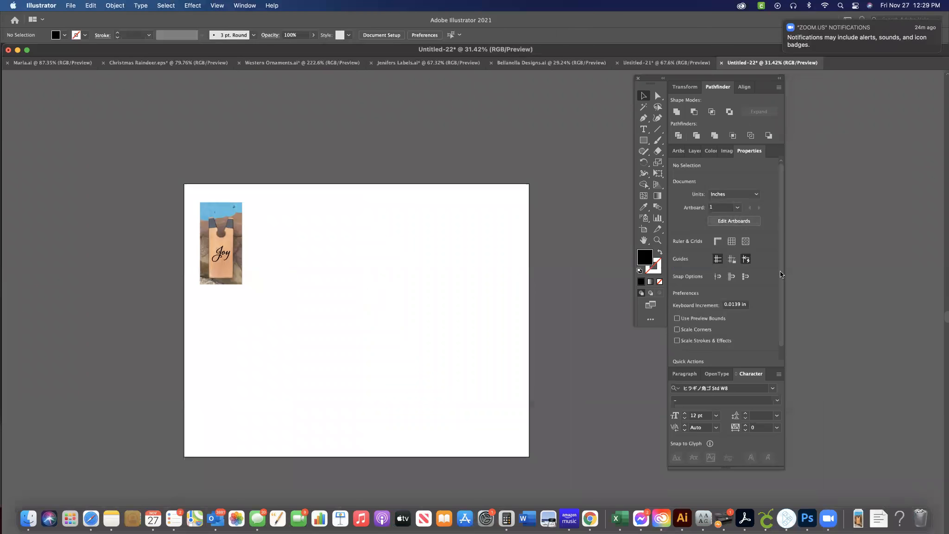
left_click(738, 221)
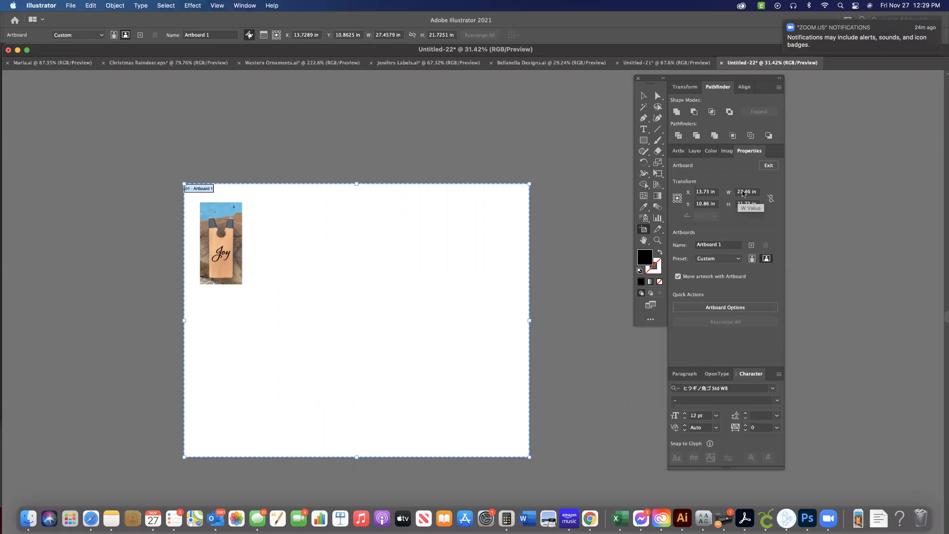
left_click(770, 166)
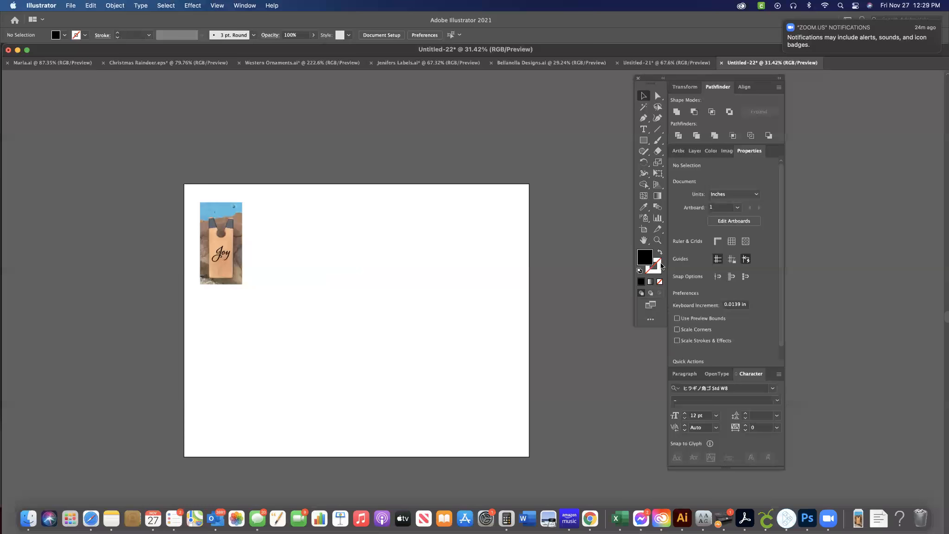
Draw a black bar about 20.23 in wide and 0.63 in high below the board mock-up, and delete it.
left_click(643, 140)
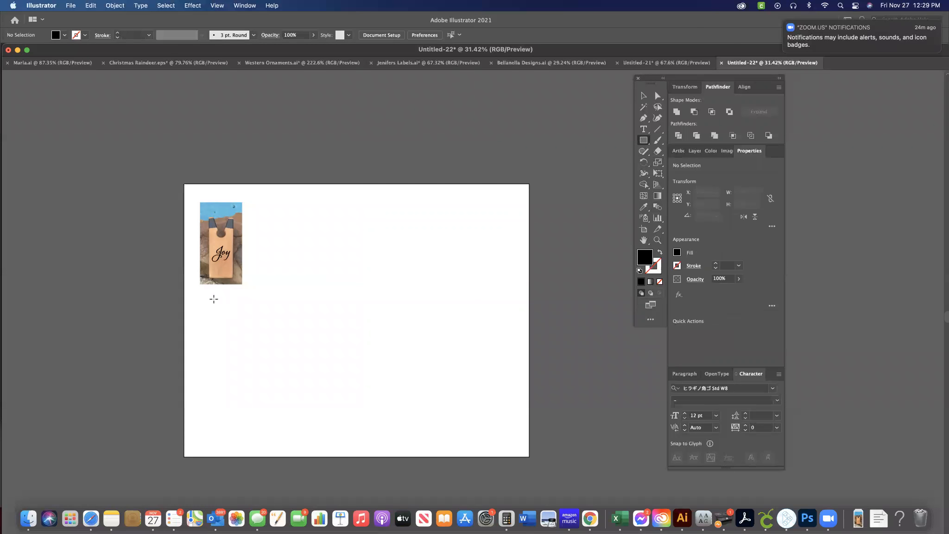
left_click_drag(210, 290, 464, 299)
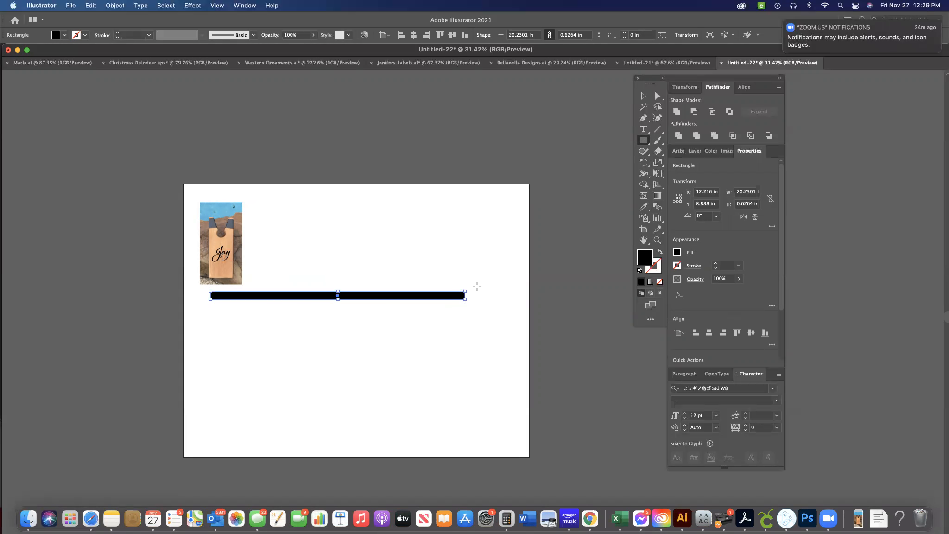
key("v")
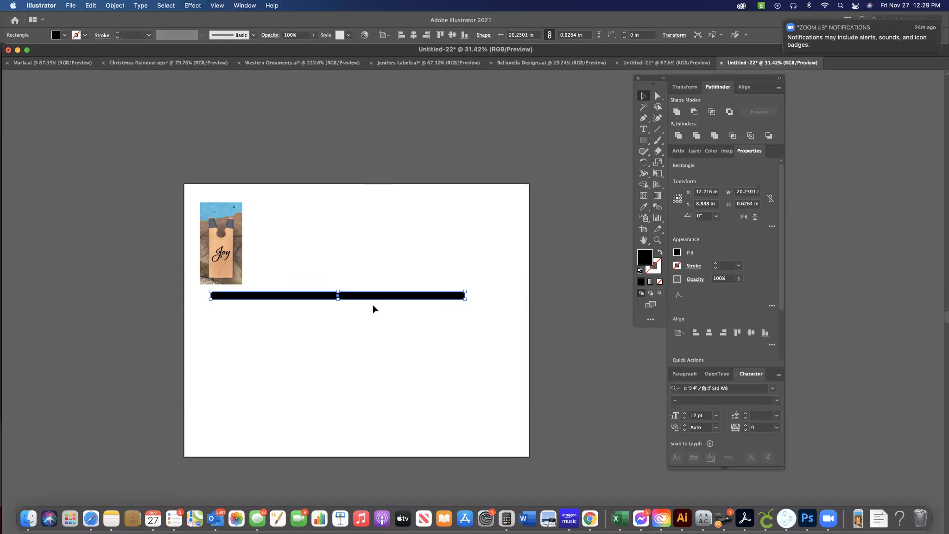
key("Delete")
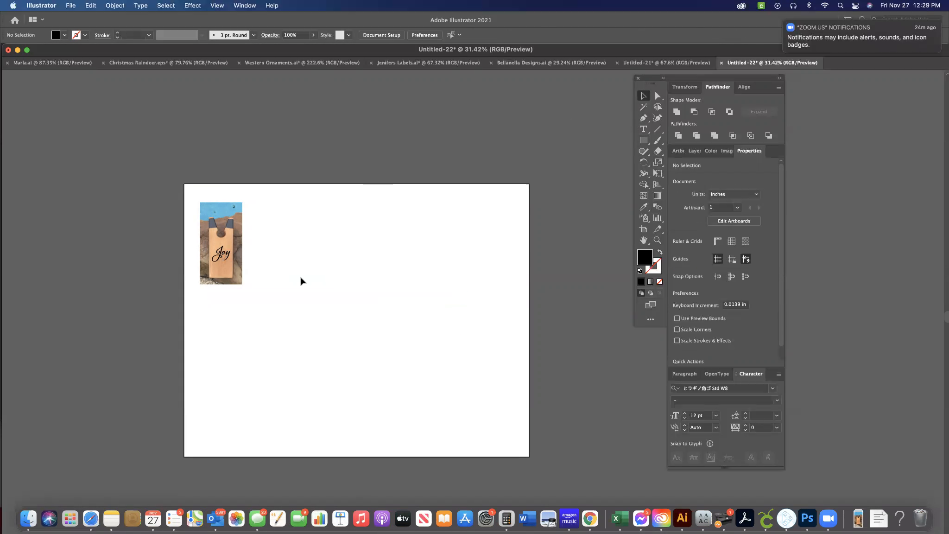
Move the board photo sideways off the "Joy" lettering so the lettering stands alone on the blank artboard.
scroll(300, 281, "up", 5)
scroll(300, 281, "up", 4)
scroll(300, 281, "left", 3)
scroll(300, 281, "up", 8)
scroll(300, 281, "down", 5)
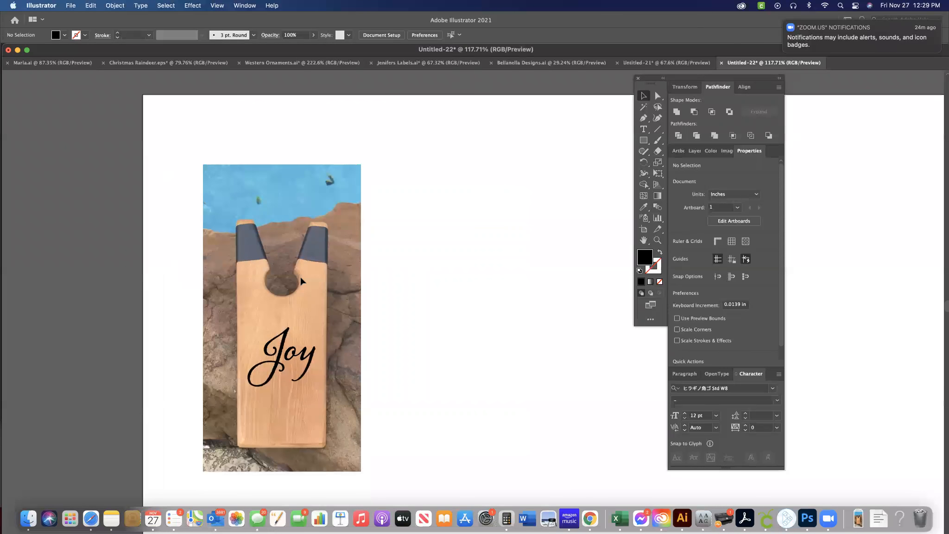
scroll(300, 281, "down", 2)
scroll(301, 281, "up", 5)
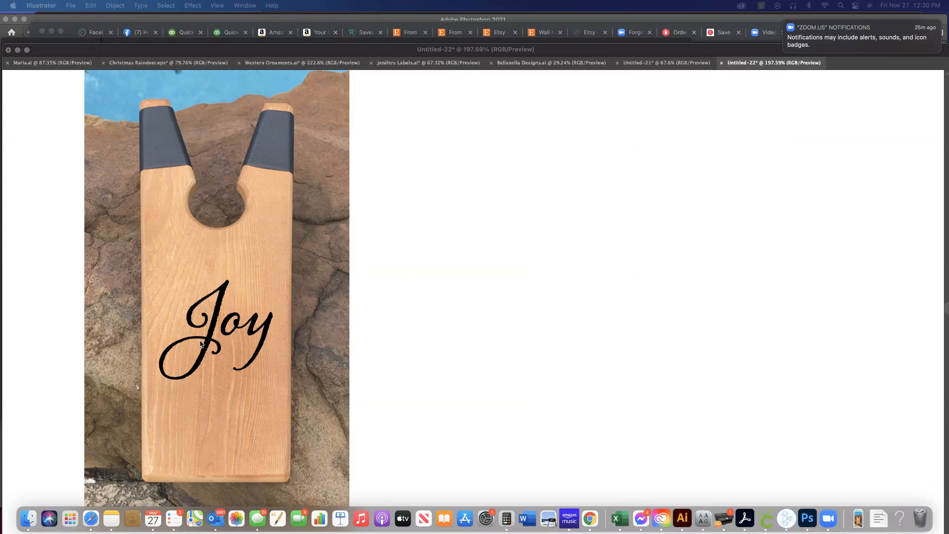
left_click_drag(271, 262, 513, 256)
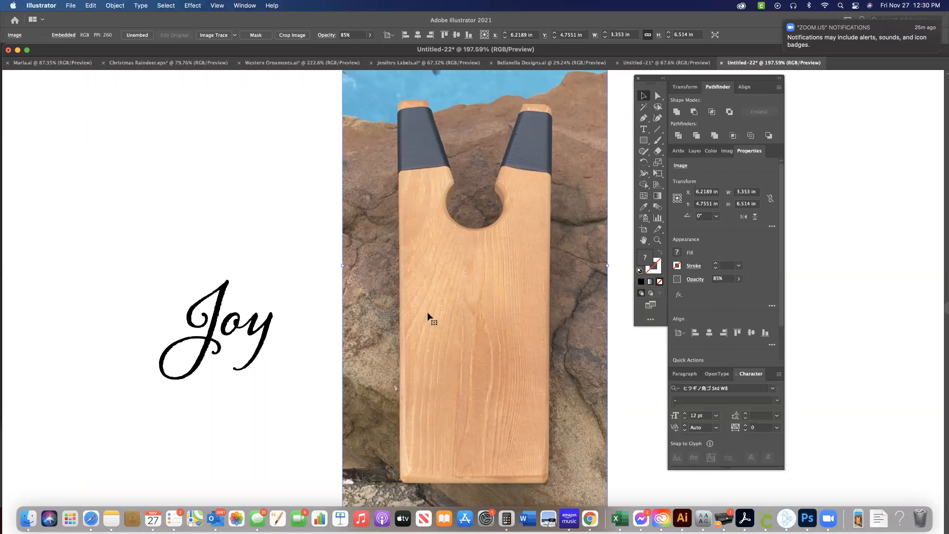
Delete the board photo and select the "Joy" lettering.
key("Delete")
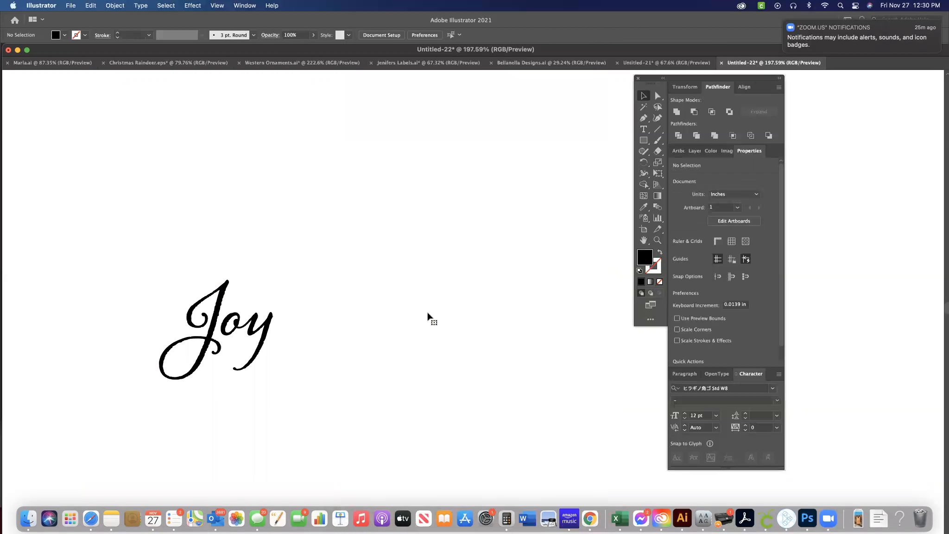
key("super+0")
left_click_drag(369, 347, 285, 288)
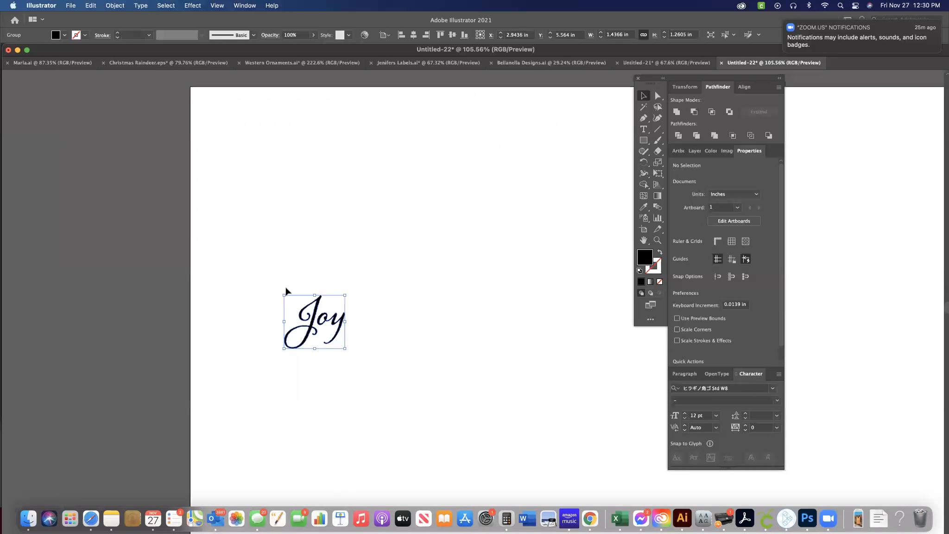
scroll(379, 306, "up", 5)
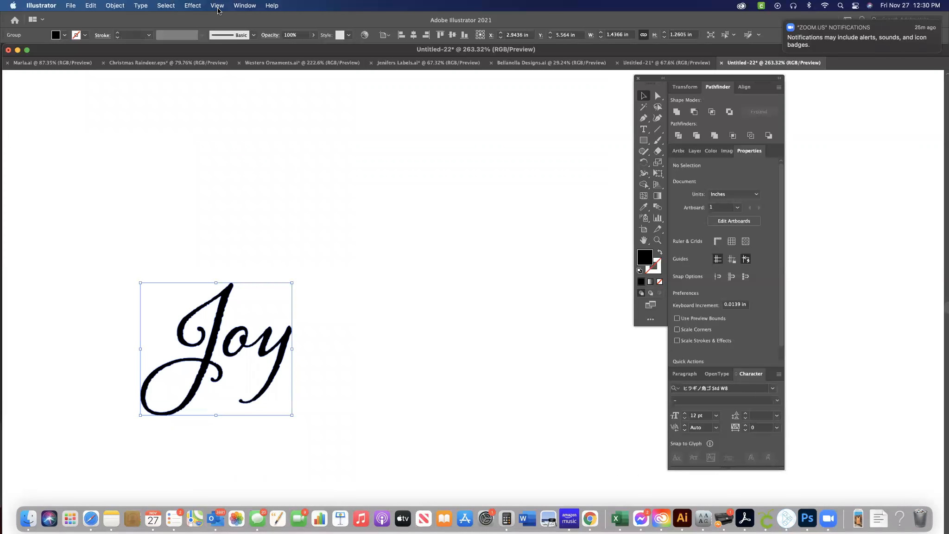
Inspect the deselected "Joy" lettering's paths in Outline view, and return to the normal preview.
left_click(240, 6)
mouse_move(218, 5)
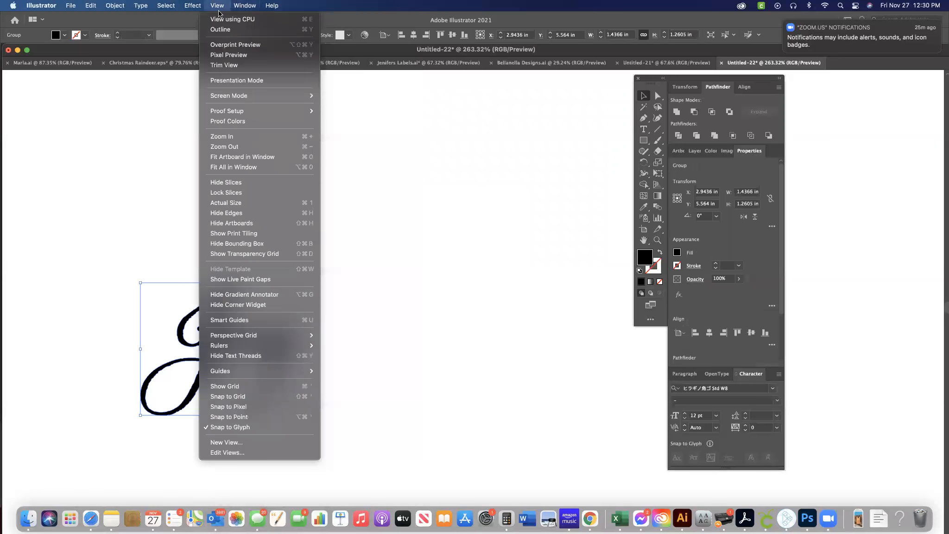
left_click(220, 29)
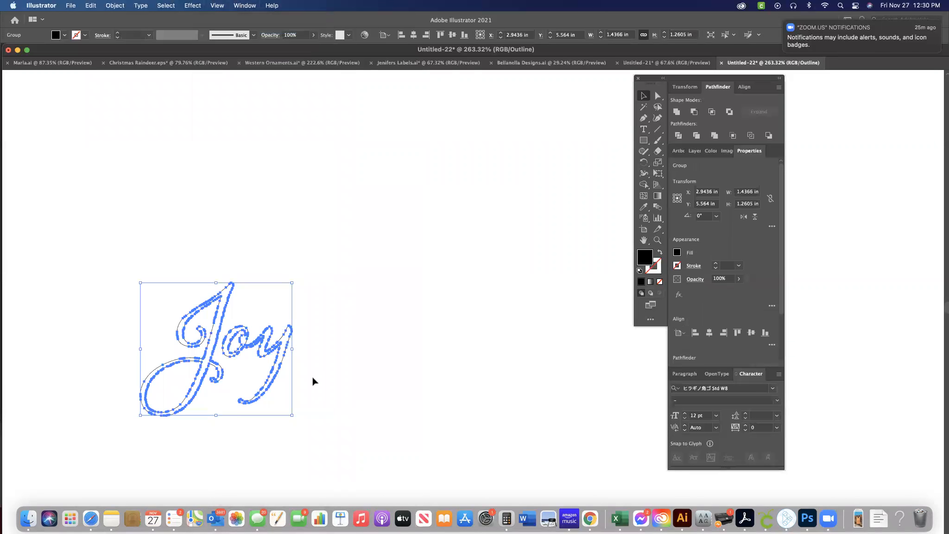
left_click(340, 384)
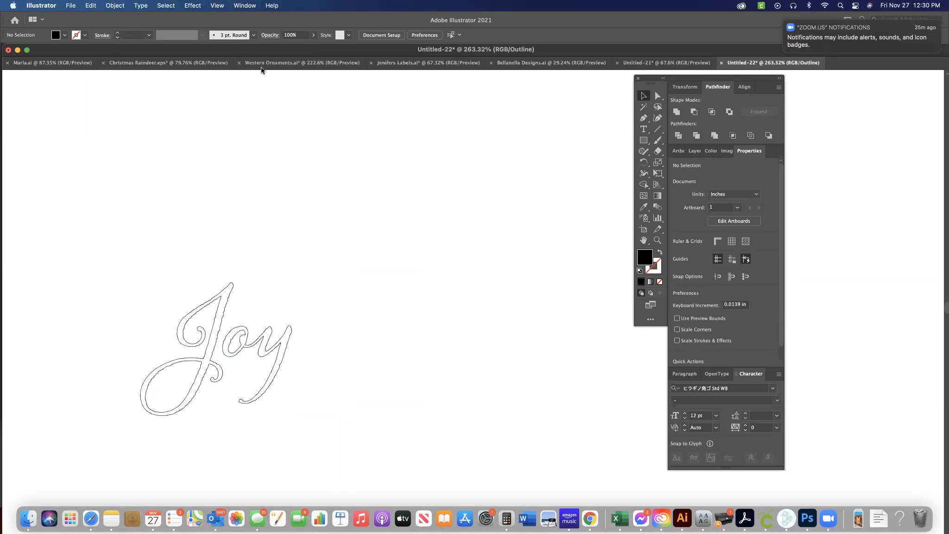
left_click(250, 5)
mouse_move(224, 5)
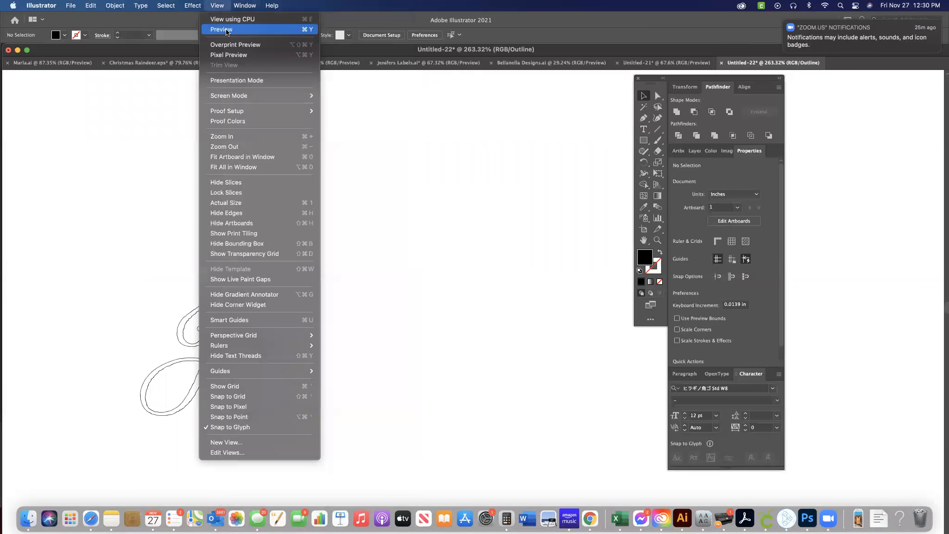
left_click(224, 30)
Start saving the document under a new name and choose the November 26-30 folder in iCloud Drive as the destination.
left_click(70, 5)
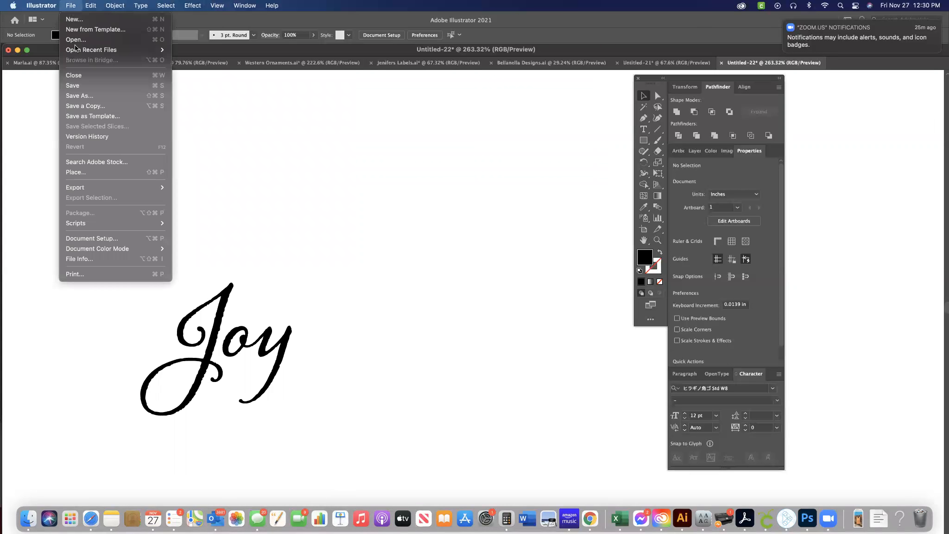
left_click(78, 96)
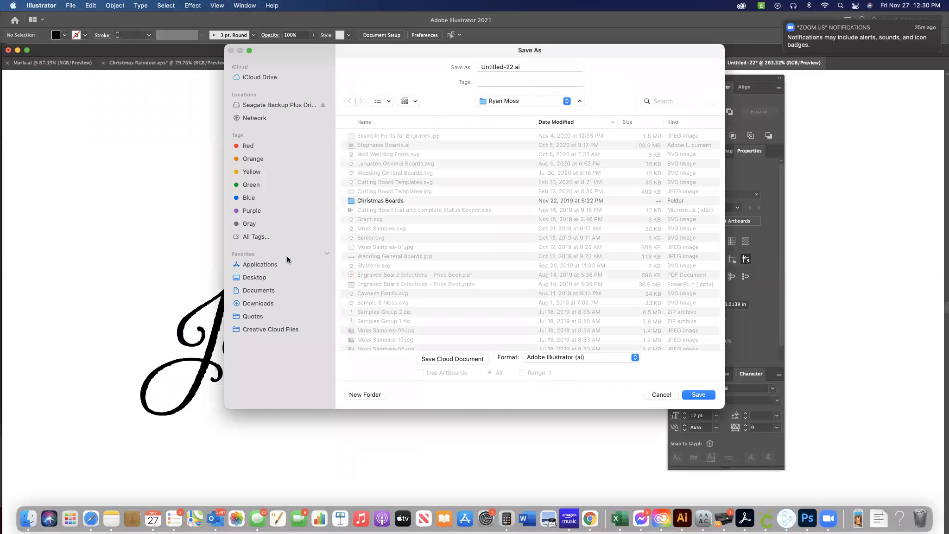
left_click(261, 77)
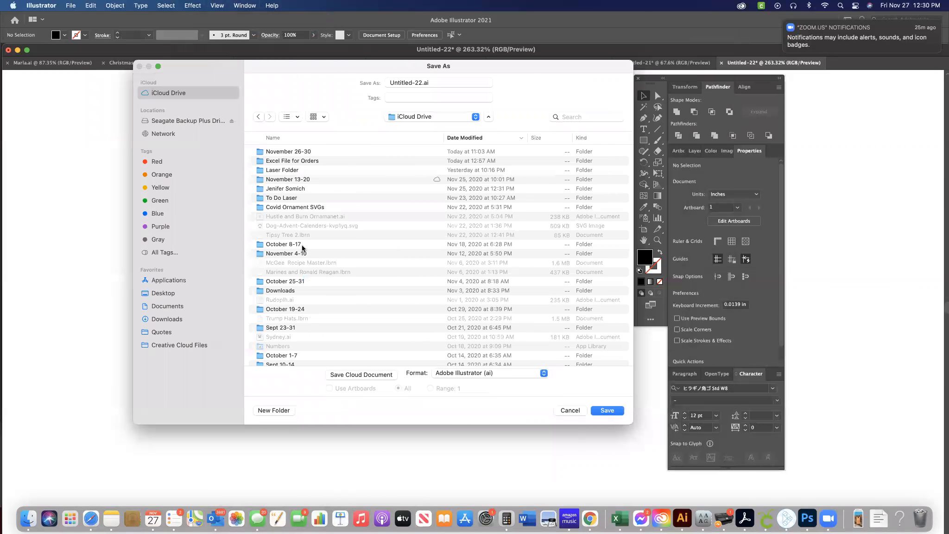
left_click(289, 139)
scroll(288, 287, "down", 10)
scroll(289, 287, "down", 3)
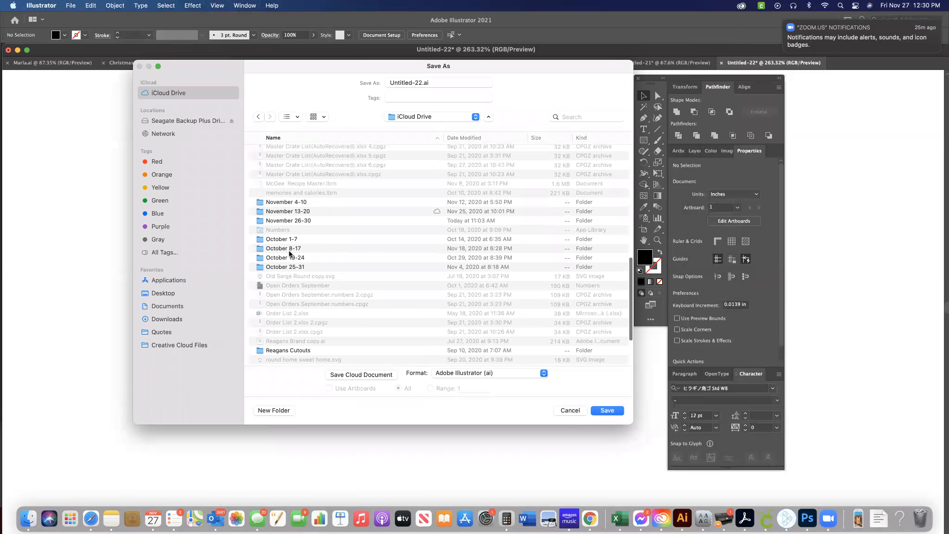
left_click(276, 214)
left_click(277, 222)
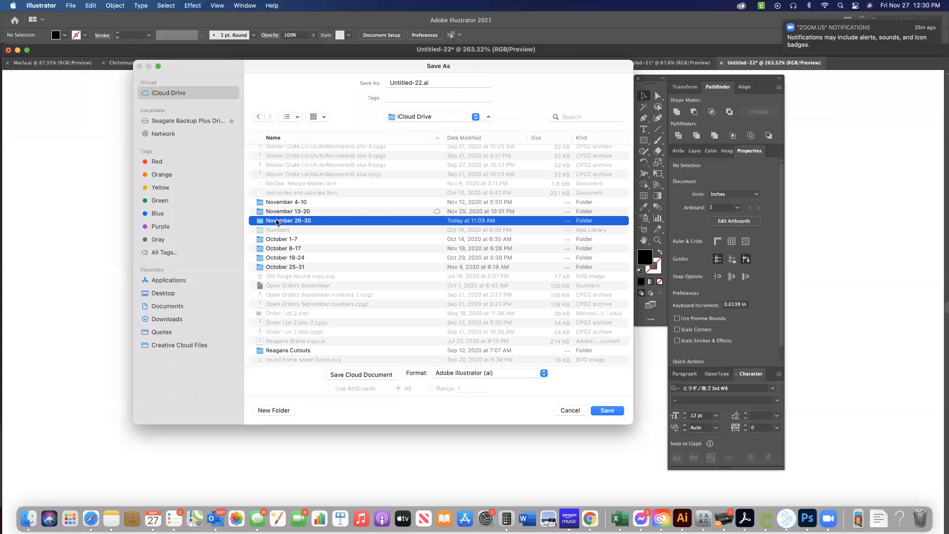
double_click(277, 222)
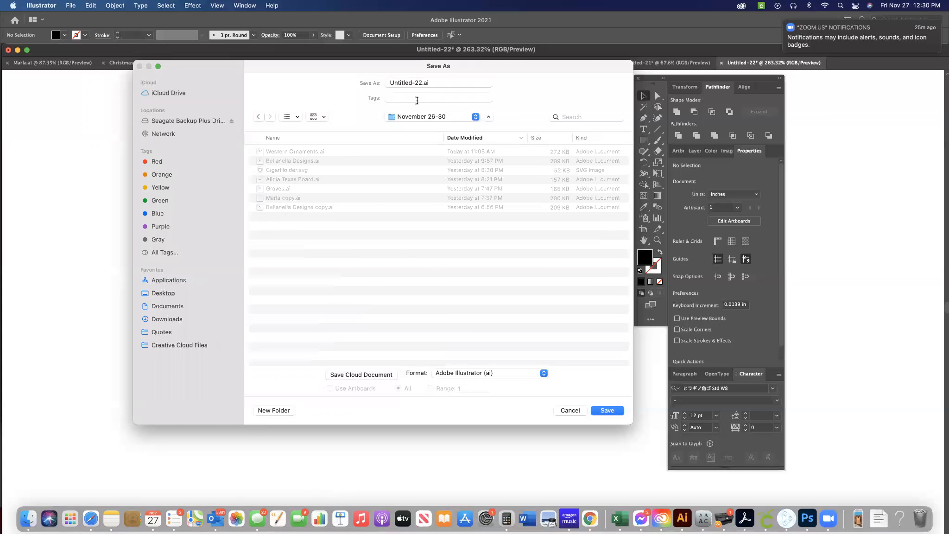
Name the file Joy and save it in Adobe Illustrator format, accepting the offered options.
left_click(434, 81)
key("super+a")
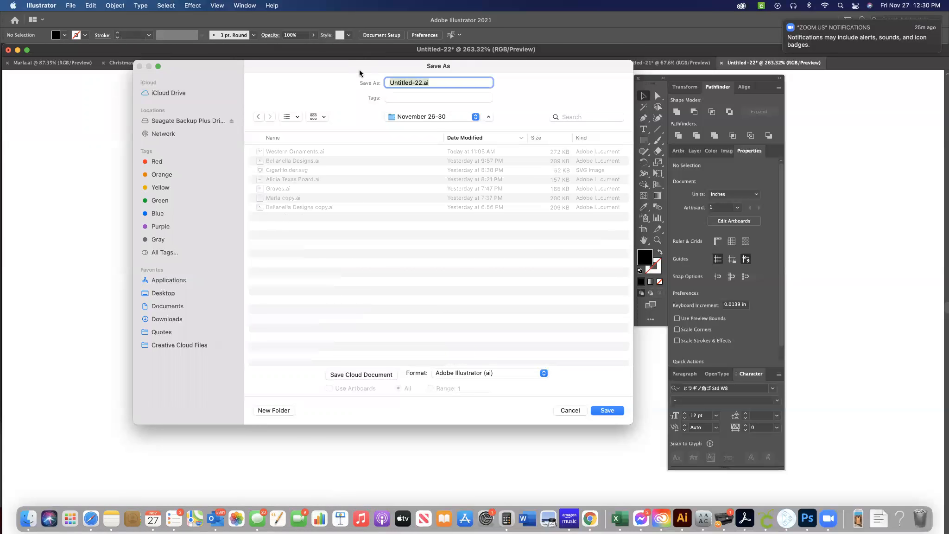
type("Joy")
left_click(611, 412)
left_click(665, 448)
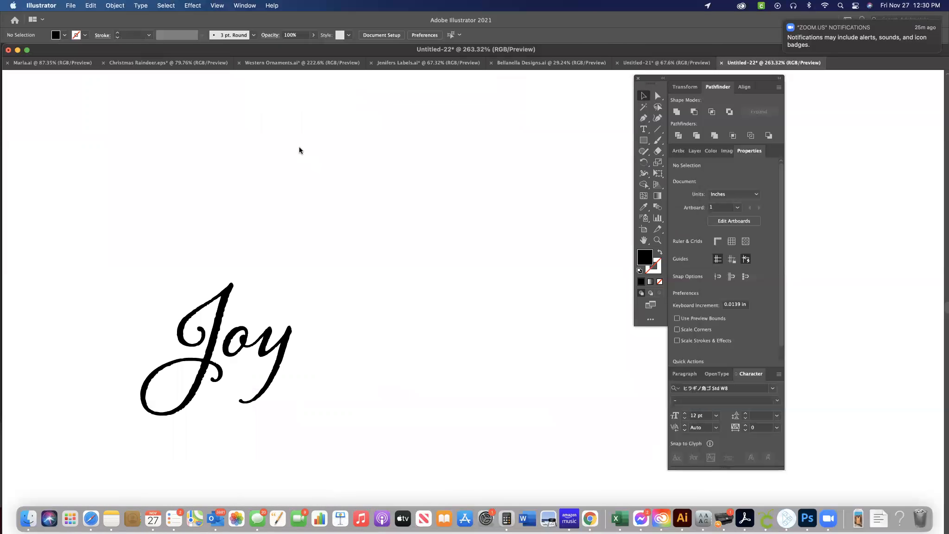
Switch to Finder and view the November 26-30 folder's contents in iCloud Drive.
left_click(29, 517)
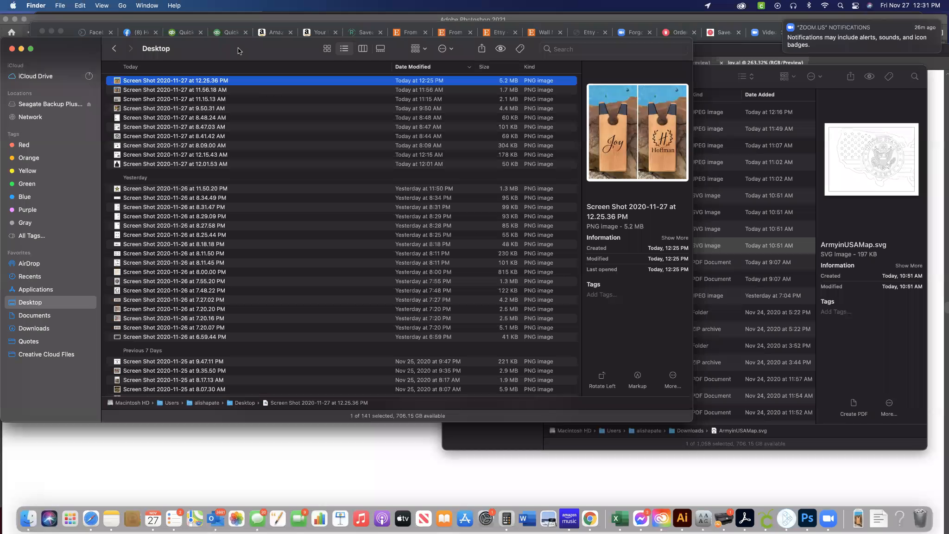
left_click_drag(203, 49, 367, 128)
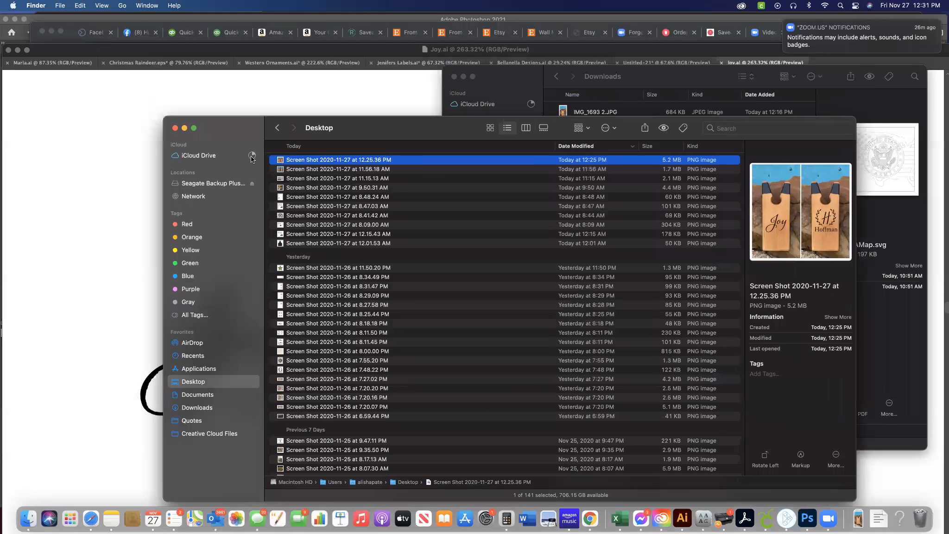
left_click(205, 156)
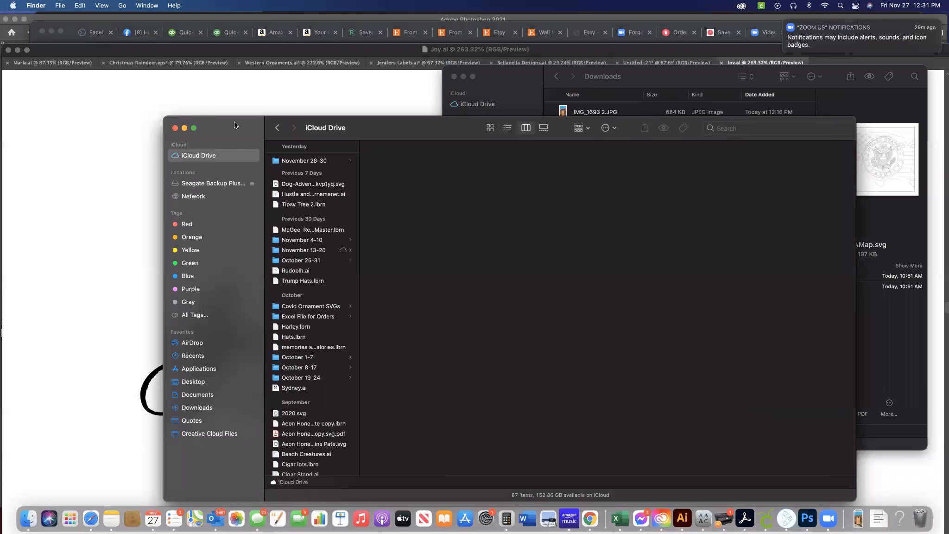
left_click_drag(234, 122, 212, 106)
left_click(291, 144)
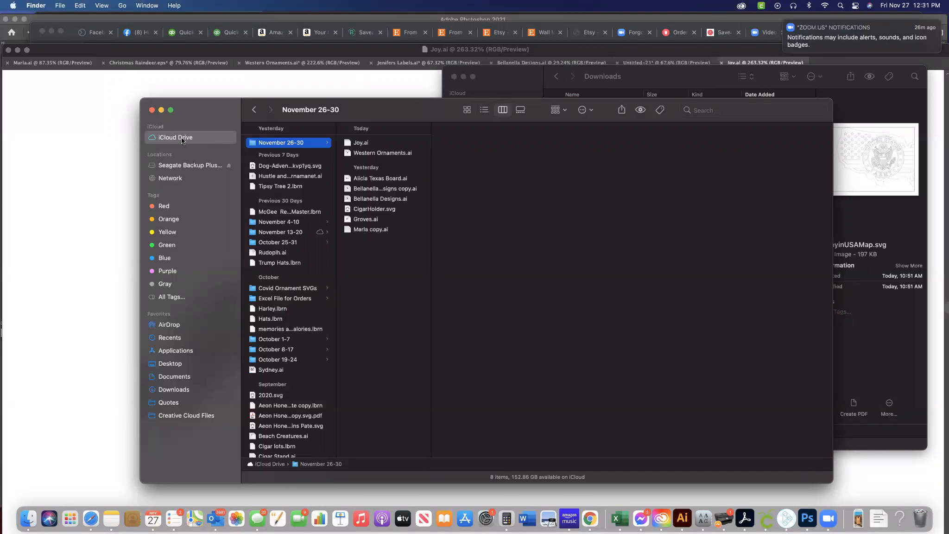
scroll(291, 249, "down", 3)
scroll(290, 249, "up", 3)
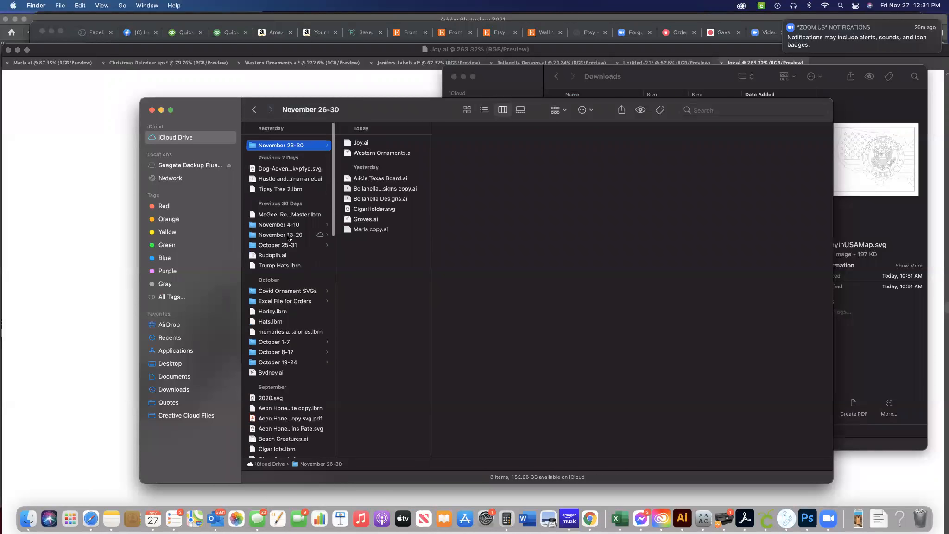
Create a new folder at the top level of iCloud Drive, keeping its default name.
left_click(215, 141)
left_click(81, 5)
mouse_move(62, 6)
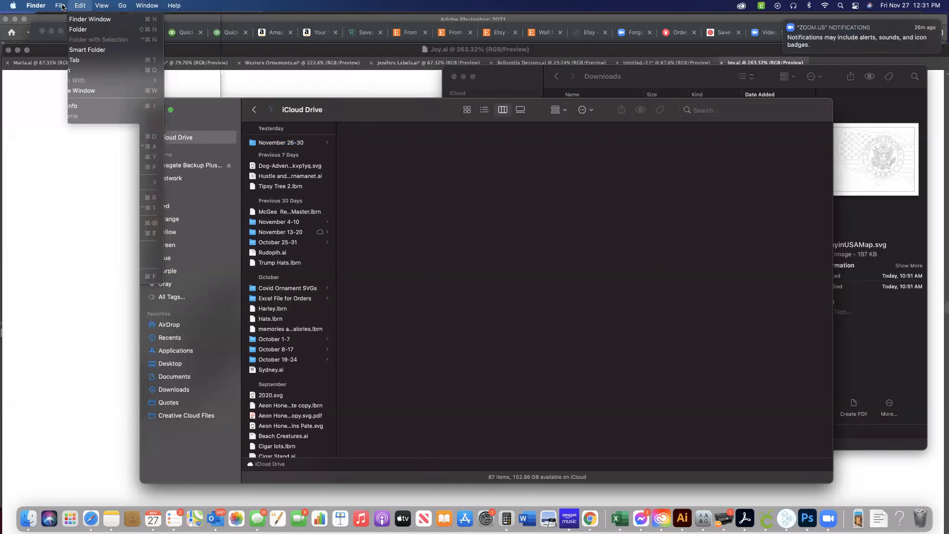
left_click(78, 30)
key("Return")
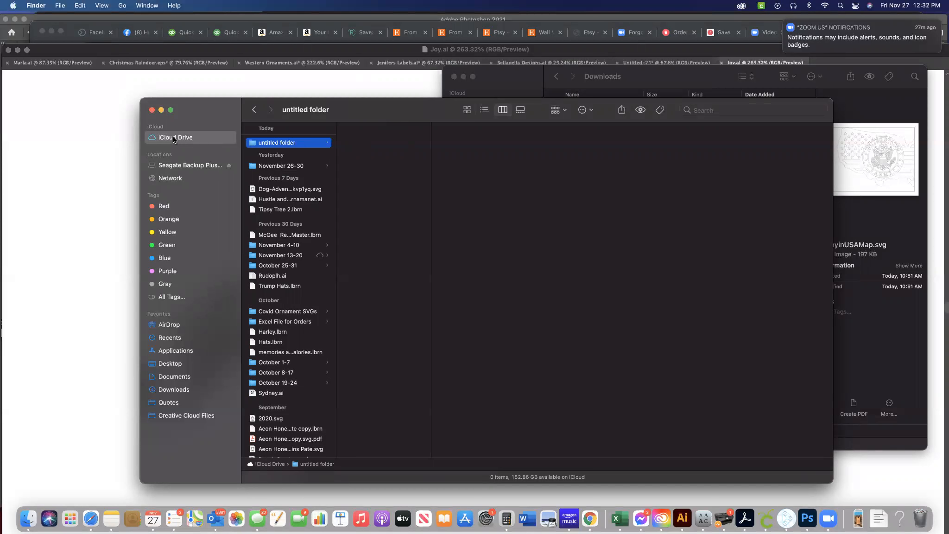
Compare the contents of the new folder and the November 26-30 folder, moving the Finder window clear of the artwork.
left_click(283, 166)
left_click(277, 144)
left_click_drag(364, 122, 292, 92)
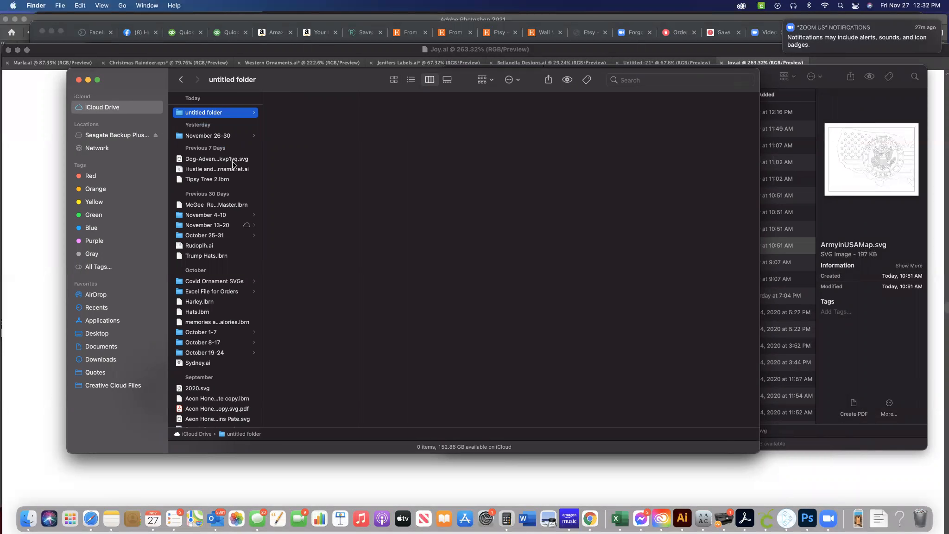
left_click(210, 136)
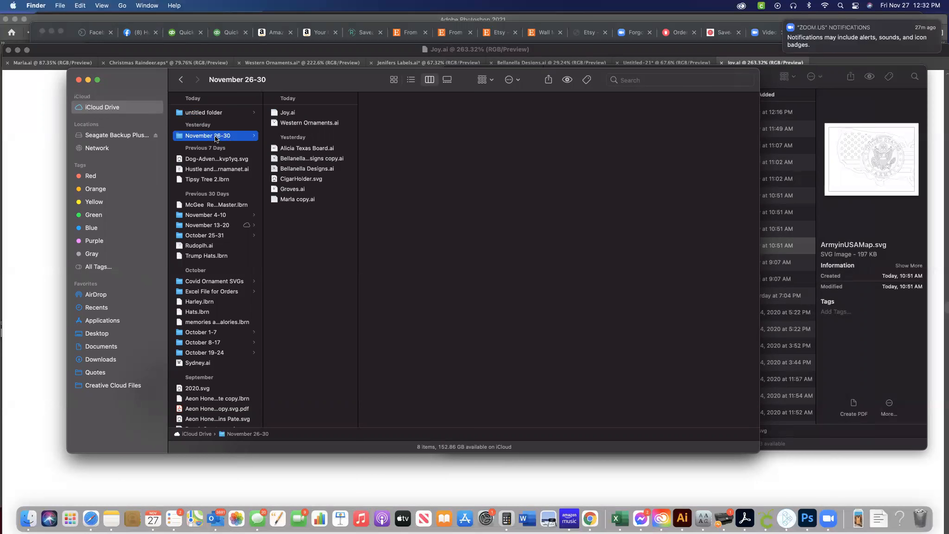
left_click(204, 115)
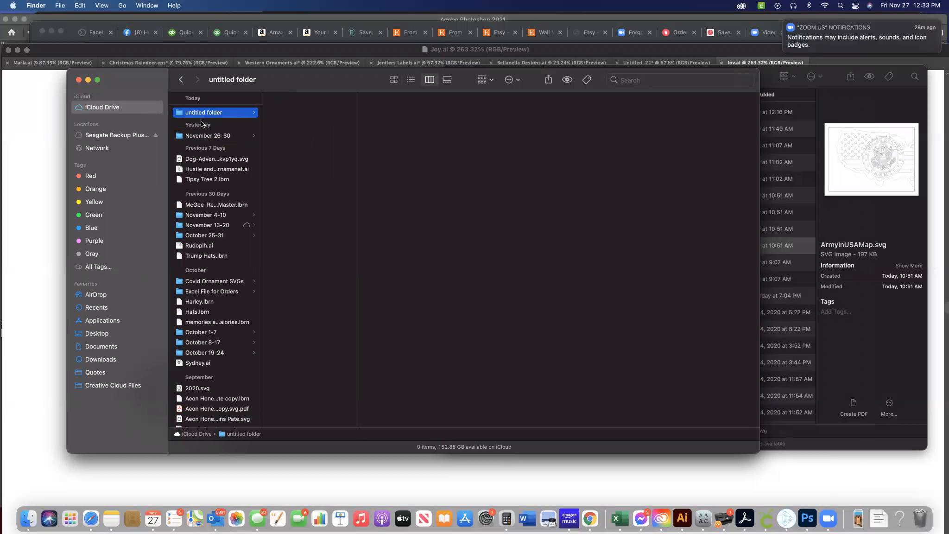
left_click(205, 135)
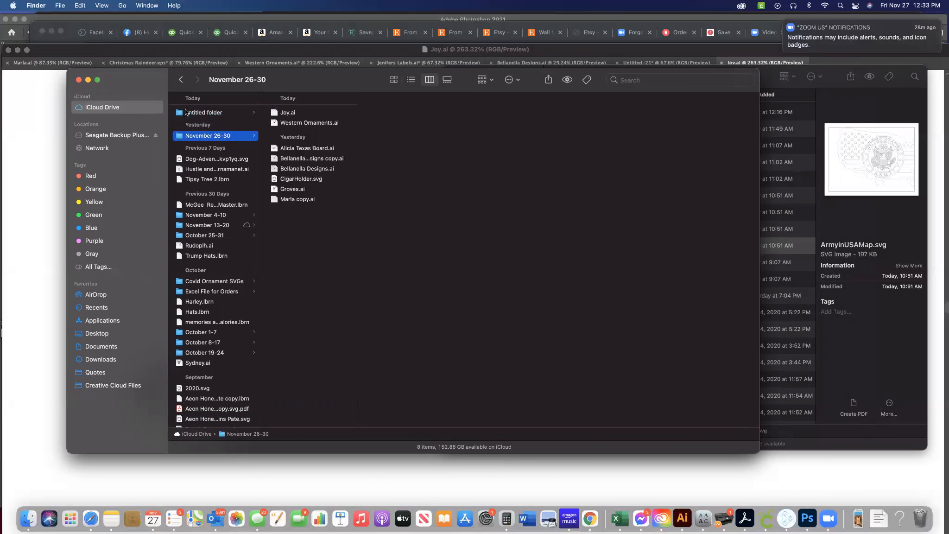
left_click_drag(151, 80, 154, 273)
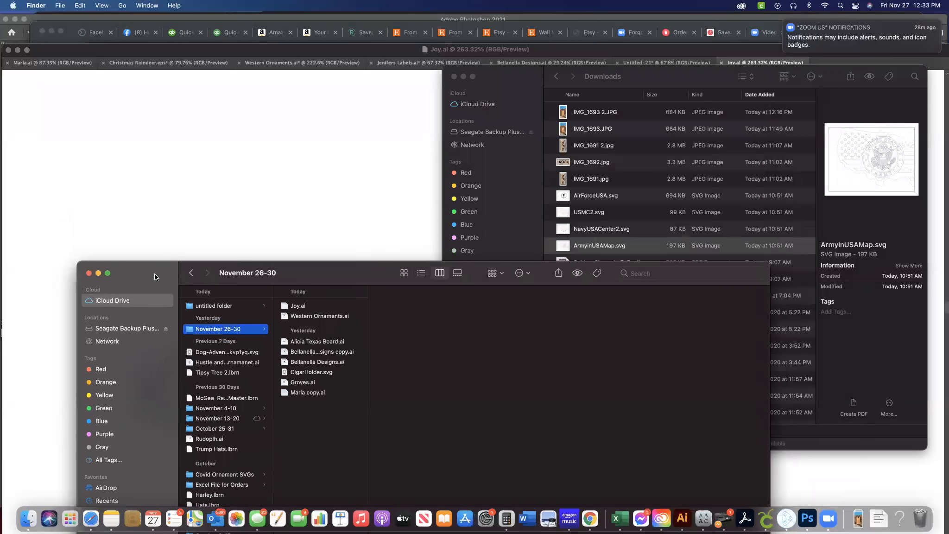
Switch to Illustrator, look through the open logo and label documents, and return to Joy.ai.
left_click(187, 185)
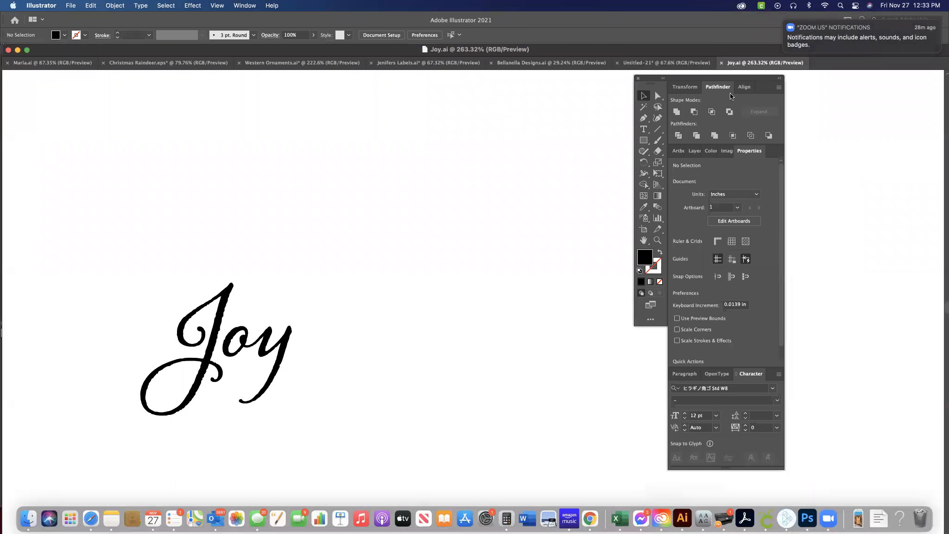
left_click(551, 62)
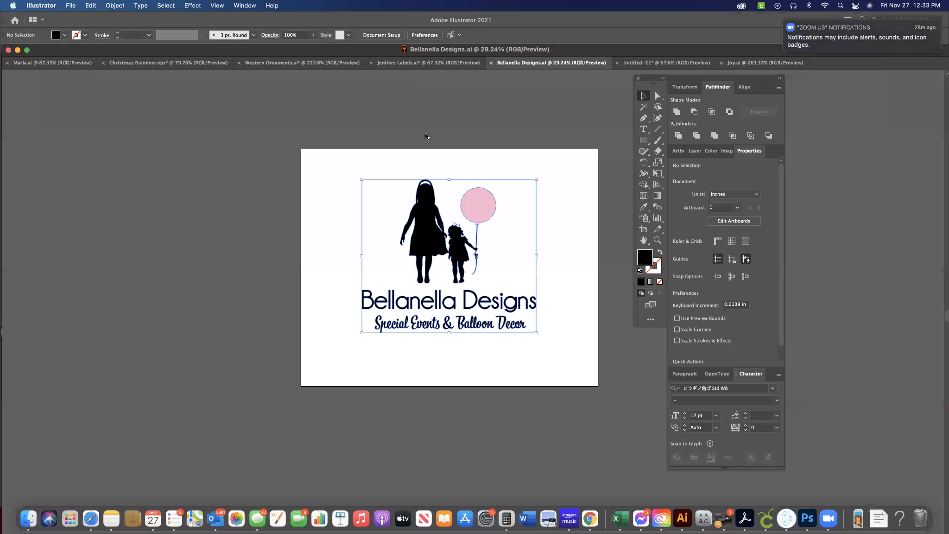
left_click(452, 63)
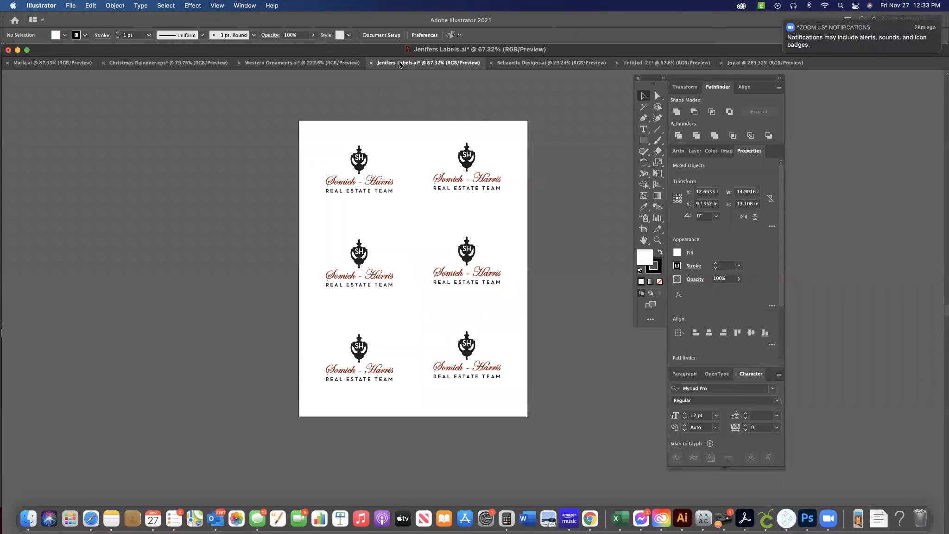
left_click(764, 62)
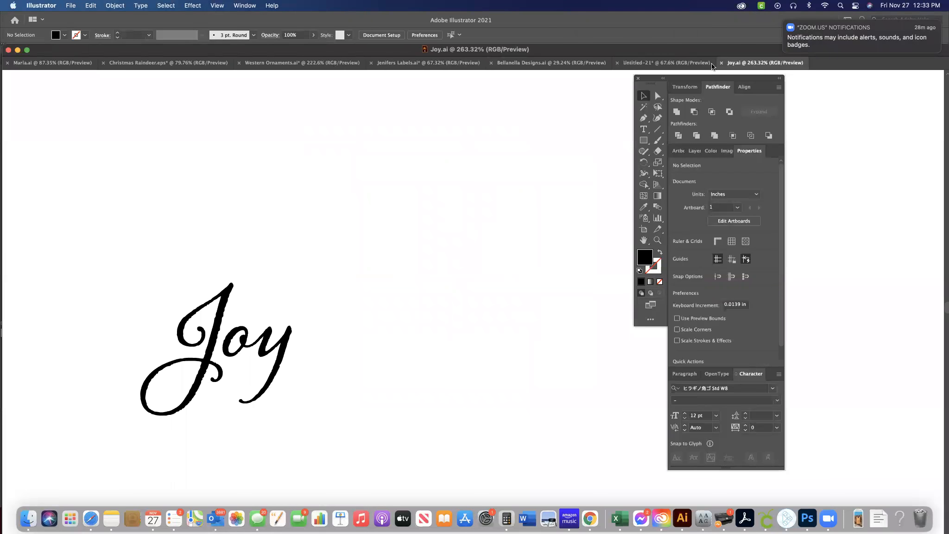
Show the Untitled-21 document and move the floating panels off the board mock-ups so both artboards can be seen.
left_click(676, 65)
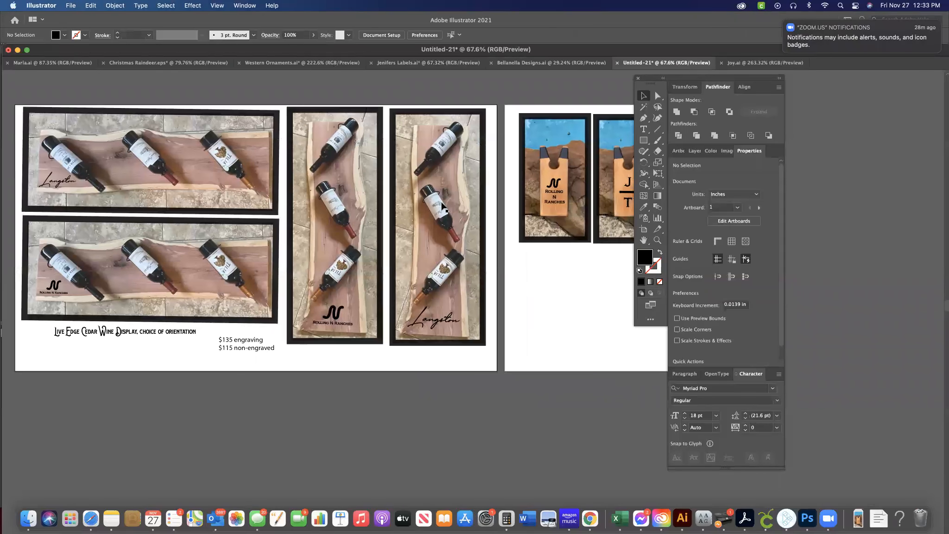
left_click_drag(685, 81, 802, 80)
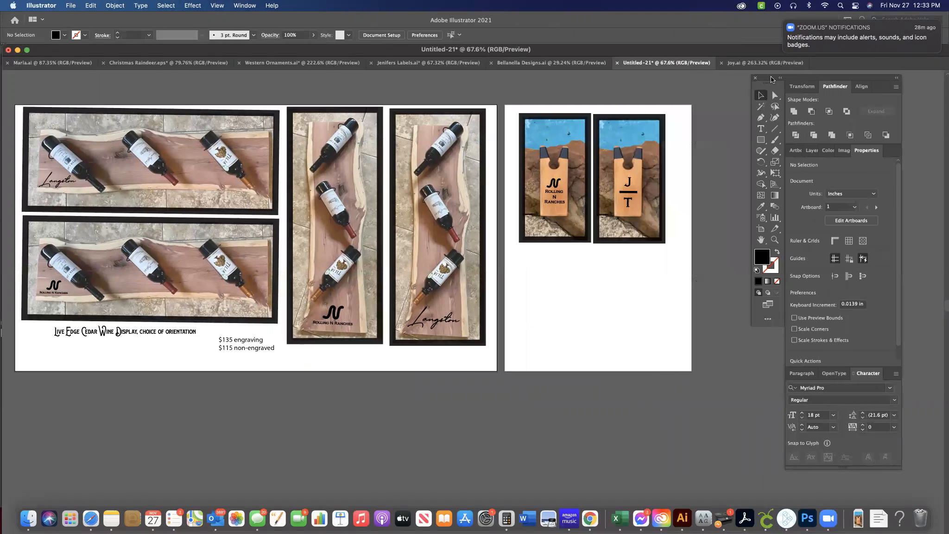
scroll(550, 279, "left", 2)
scroll(550, 279, "down", 1)
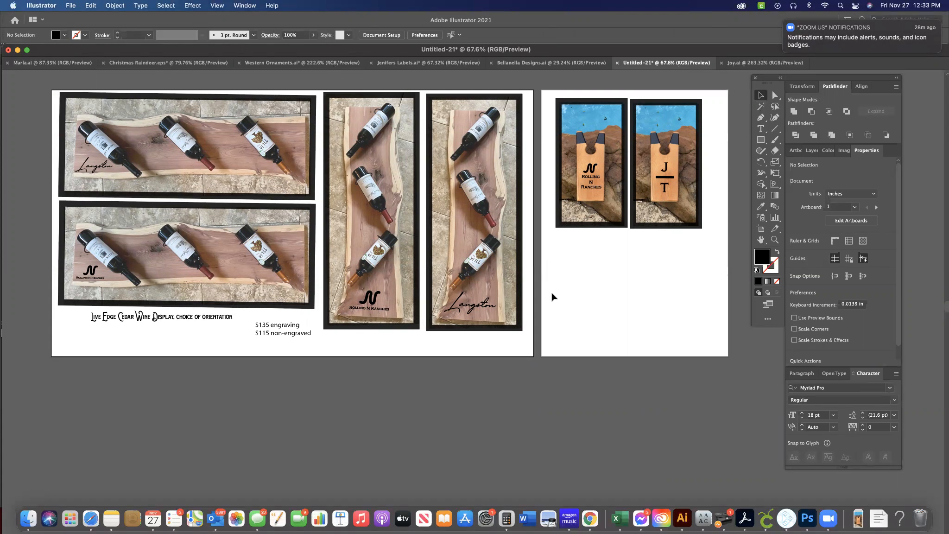
left_click(590, 518)
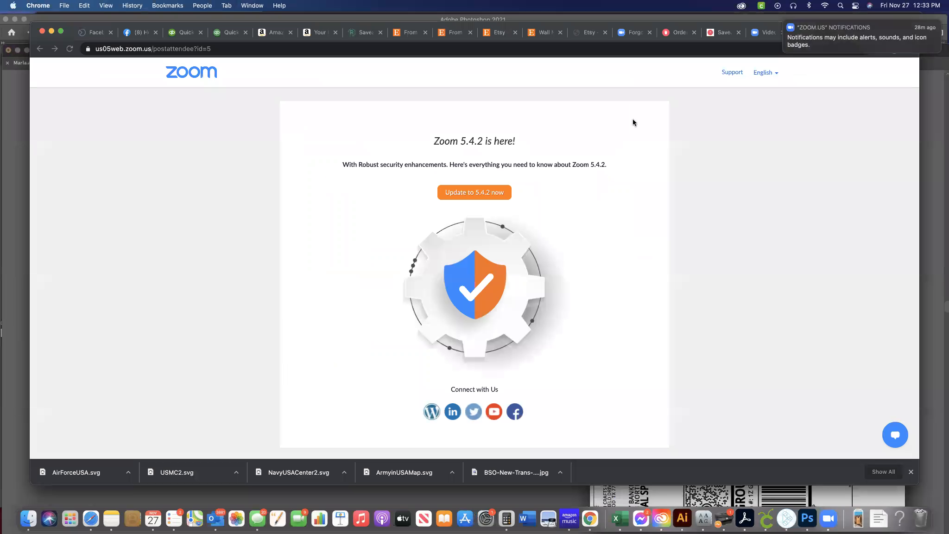
left_click(325, 50)
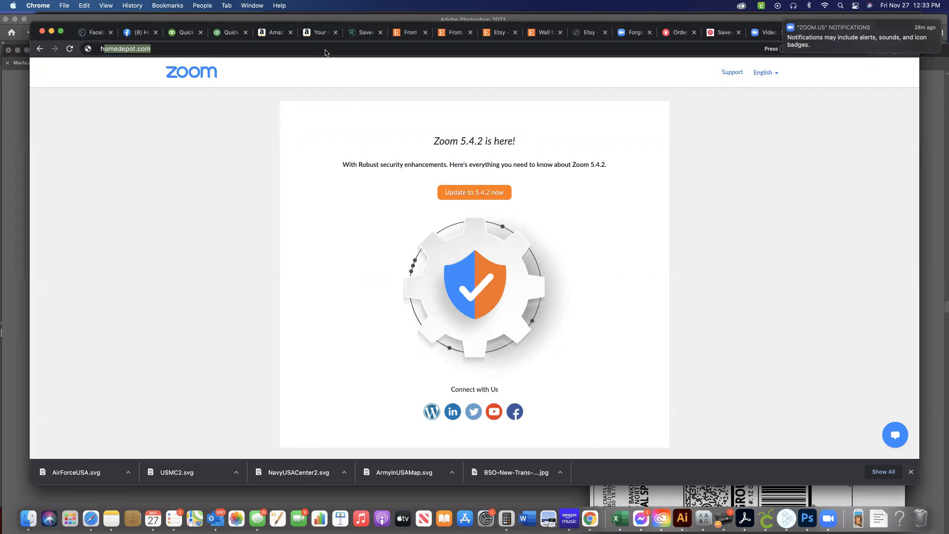
type("how to")
left_click(8, 227)
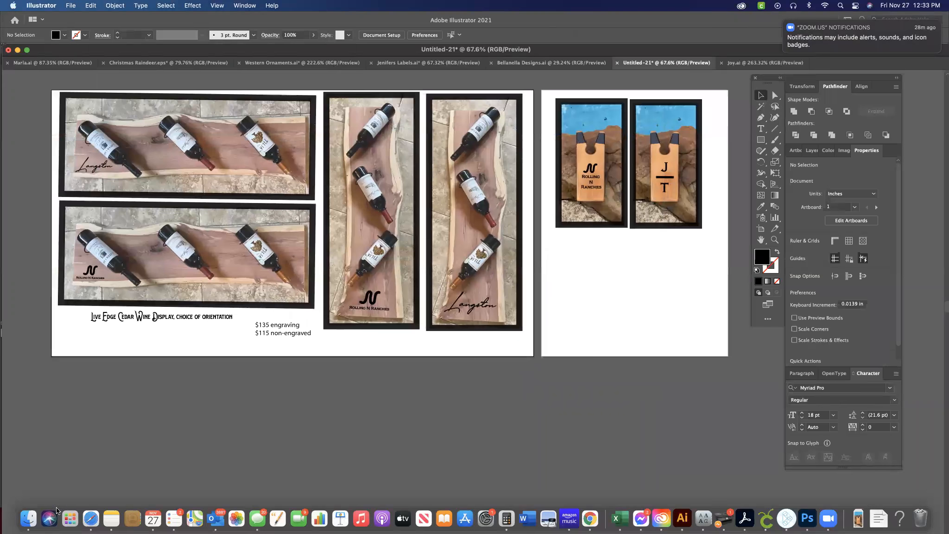
Switch to Finder, look through the Downloads folder and search this Mac for "heic" files.
left_click(25, 513)
left_click_drag(325, 277, 324, 78)
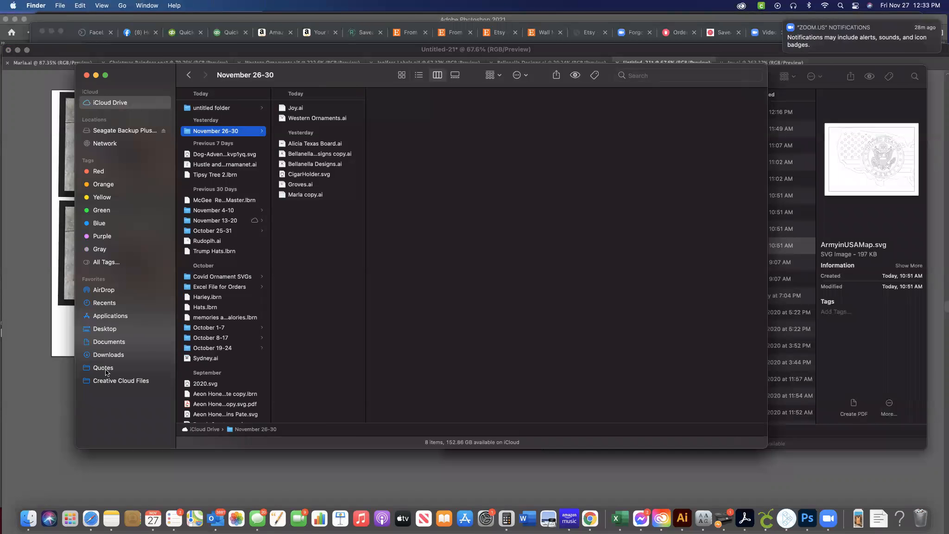
left_click(108, 356)
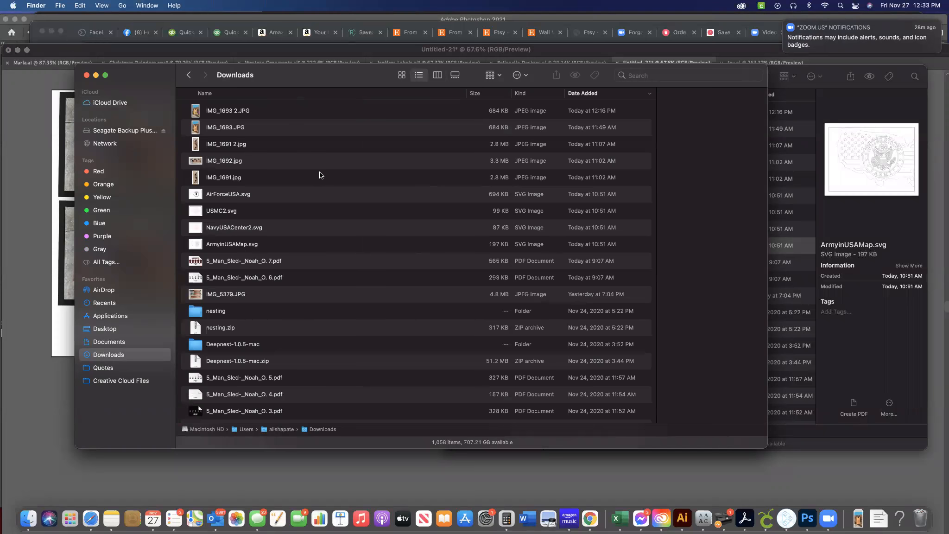
scroll(320, 175, "down", 5)
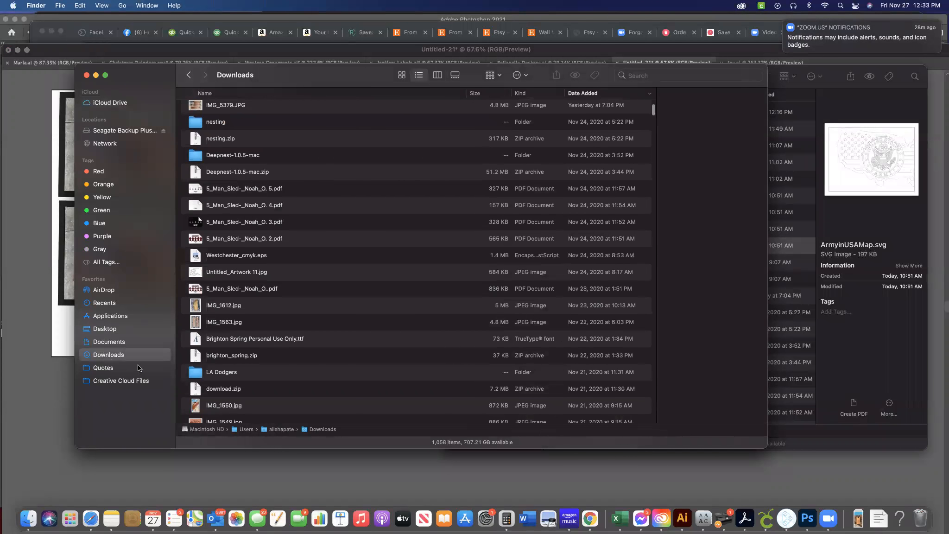
left_click(642, 79)
type("heic")
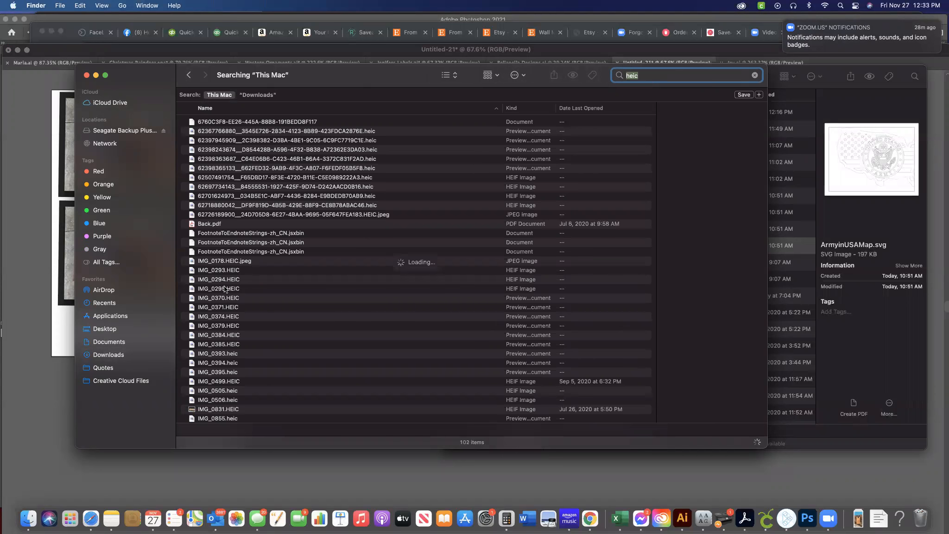
Open IMG_0295.HEIC from the search results in Preview.
left_click(225, 288)
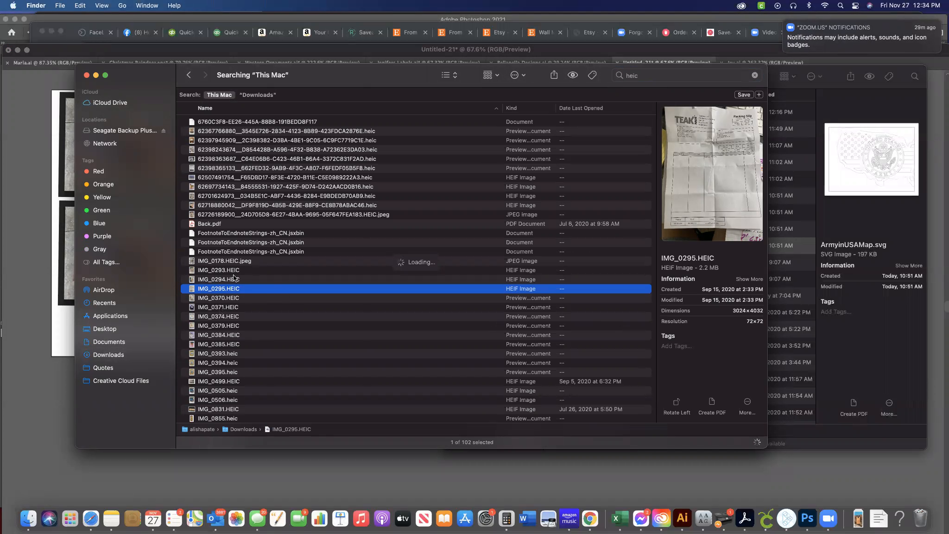
left_click(80, 5)
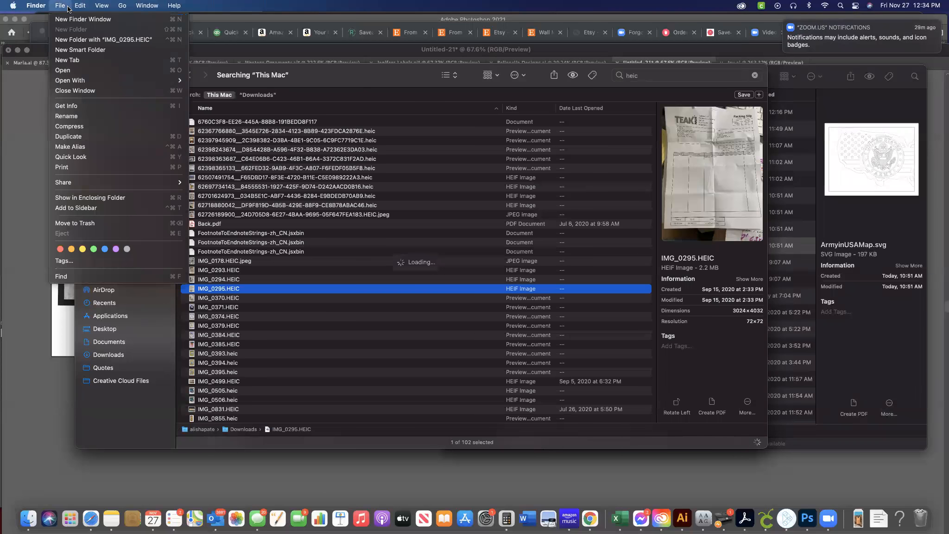
left_click(208, 290)
double_click(207, 290)
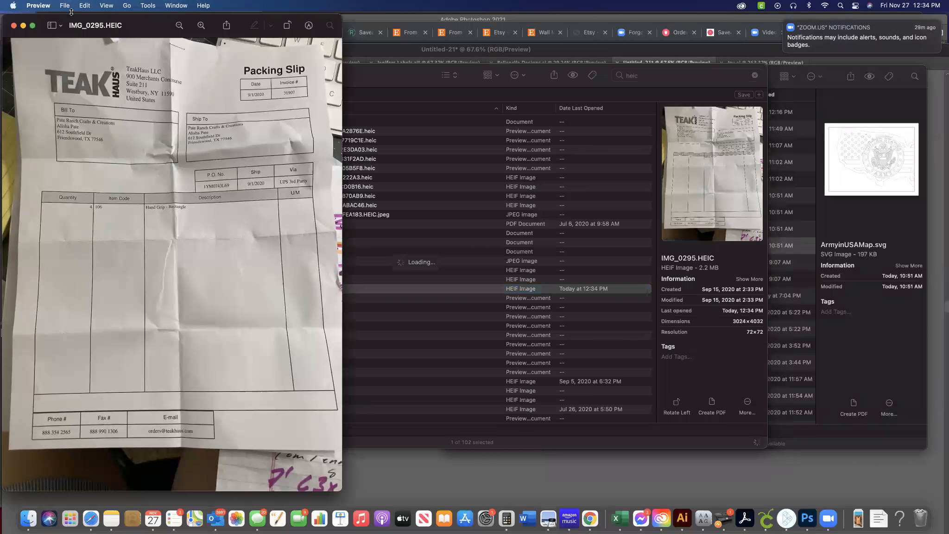
Export the photo to the Desktop in JPEG format, keeping the name IMG_0295, and close it to return to the Illustrator mock-ups.
left_click(63, 6)
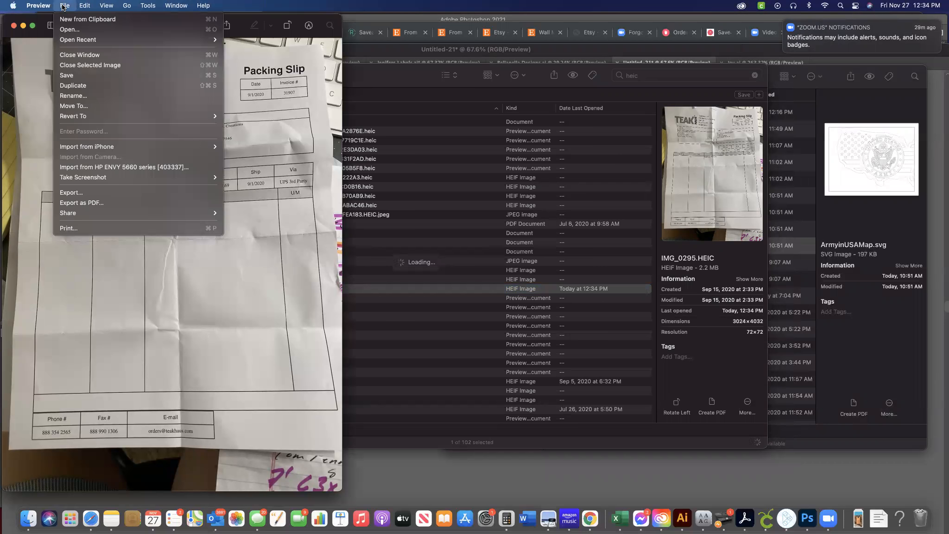
left_click(79, 191)
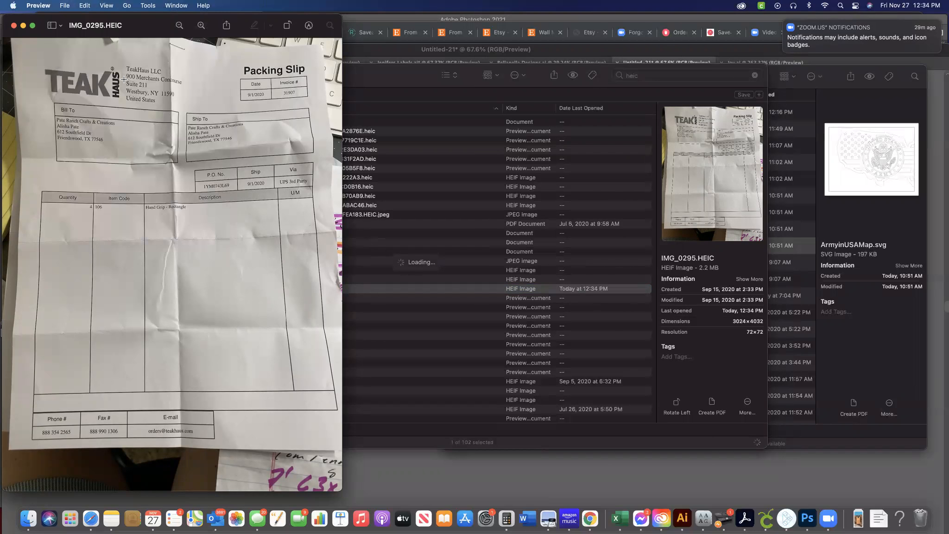
left_click(65, 5)
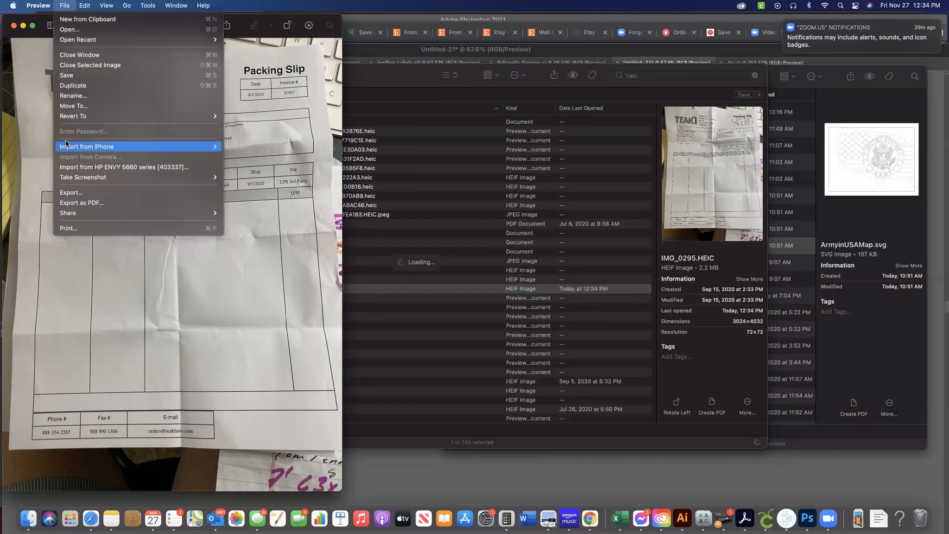
left_click(71, 194)
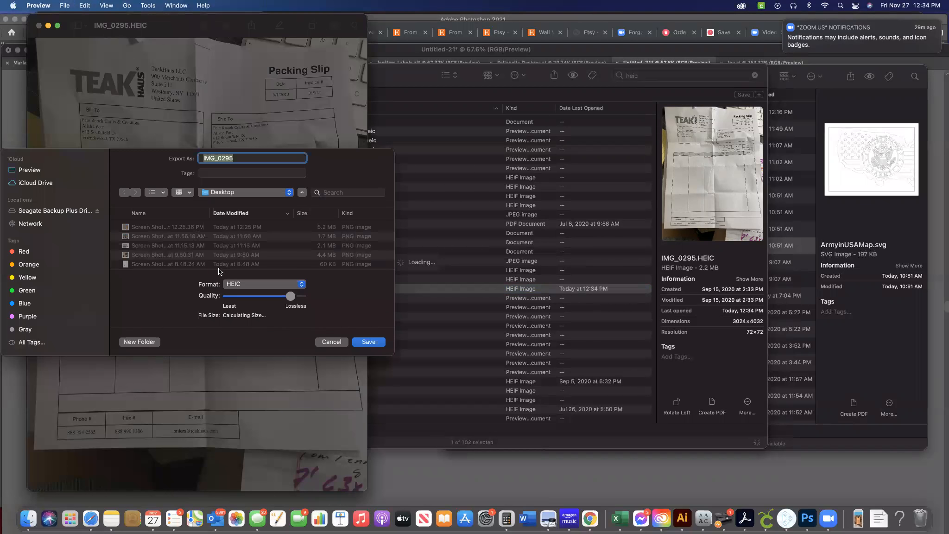
left_click(301, 288)
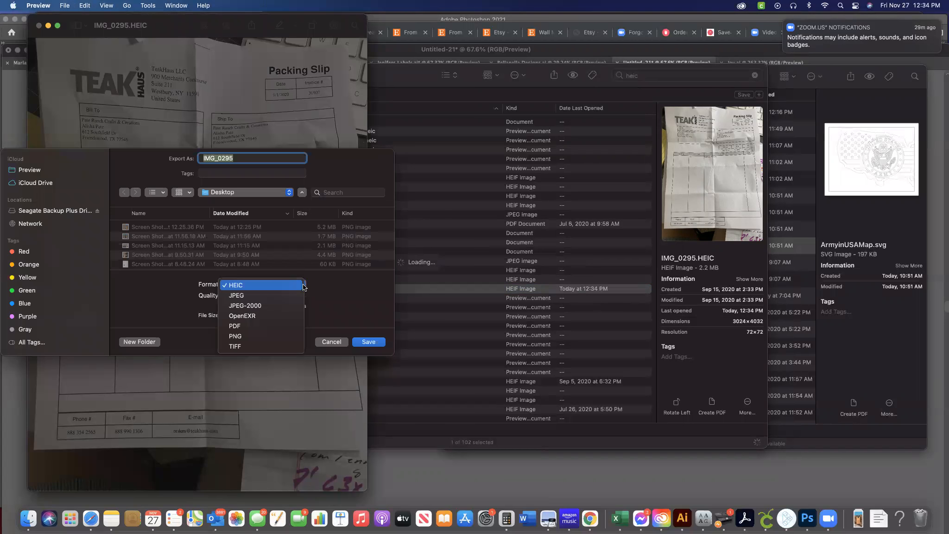
left_click(283, 300)
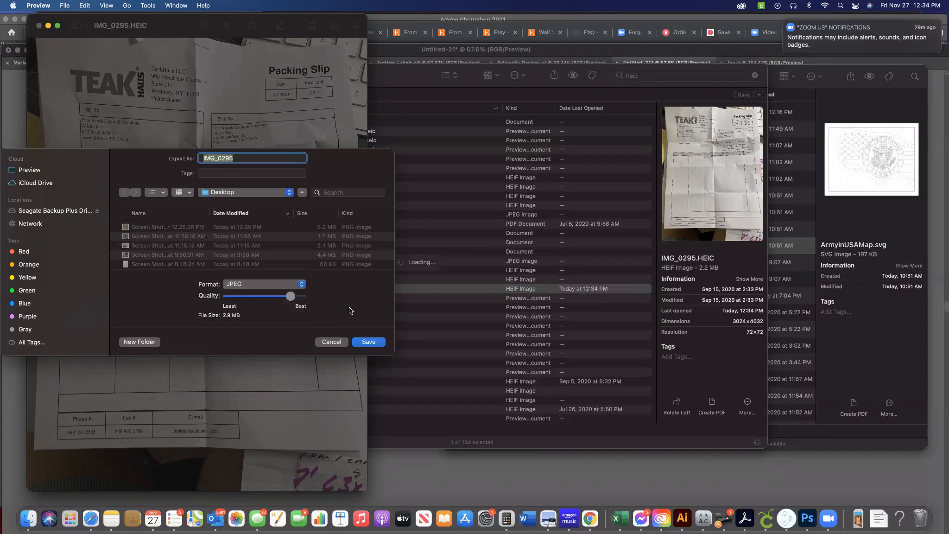
left_click(368, 341)
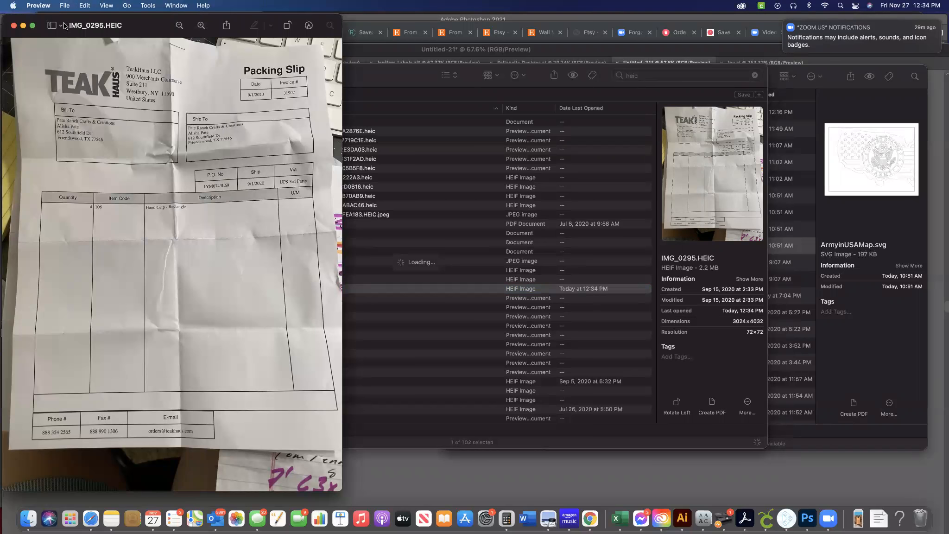
left_click(15, 27)
left_click(42, 146)
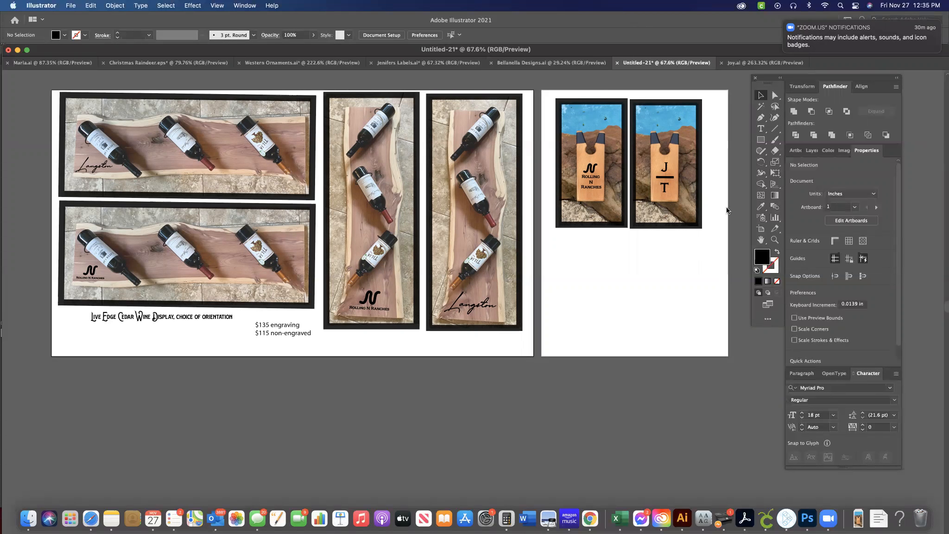
left_click(828, 518)
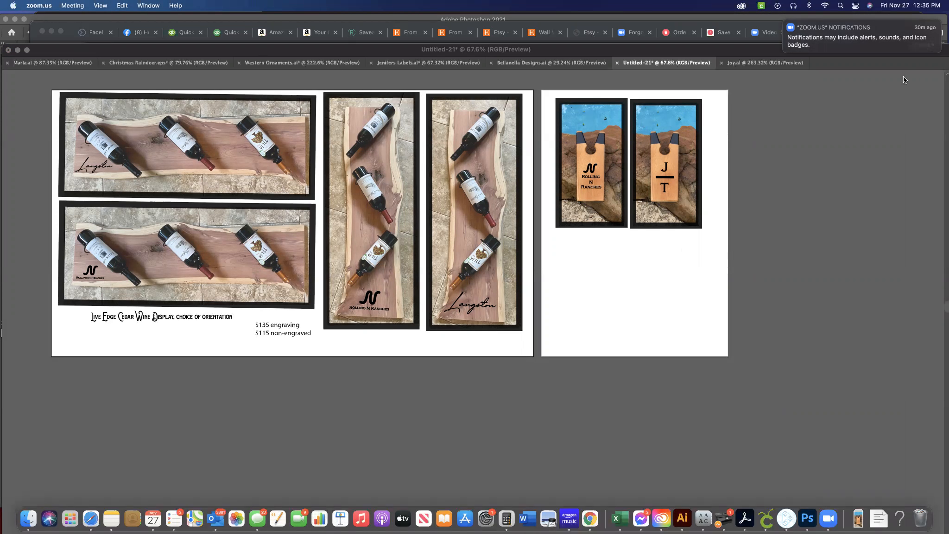
mouse_move(812, 50)
left_click(920, 44)
left_click(762, 219)
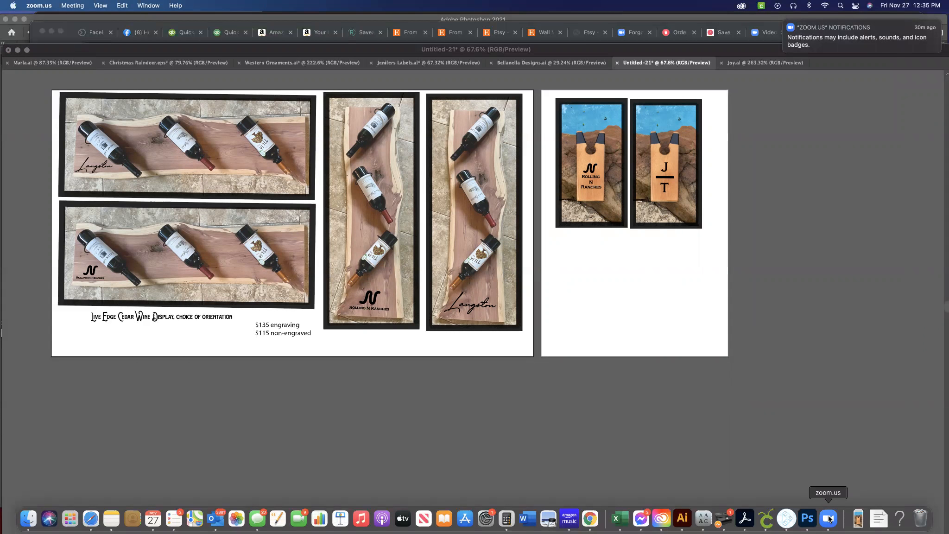
left_click(549, 107)
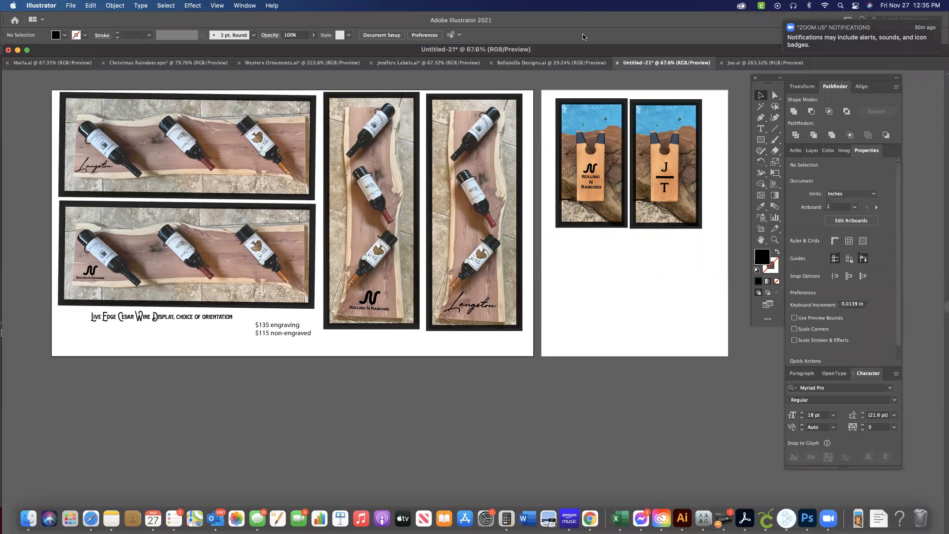